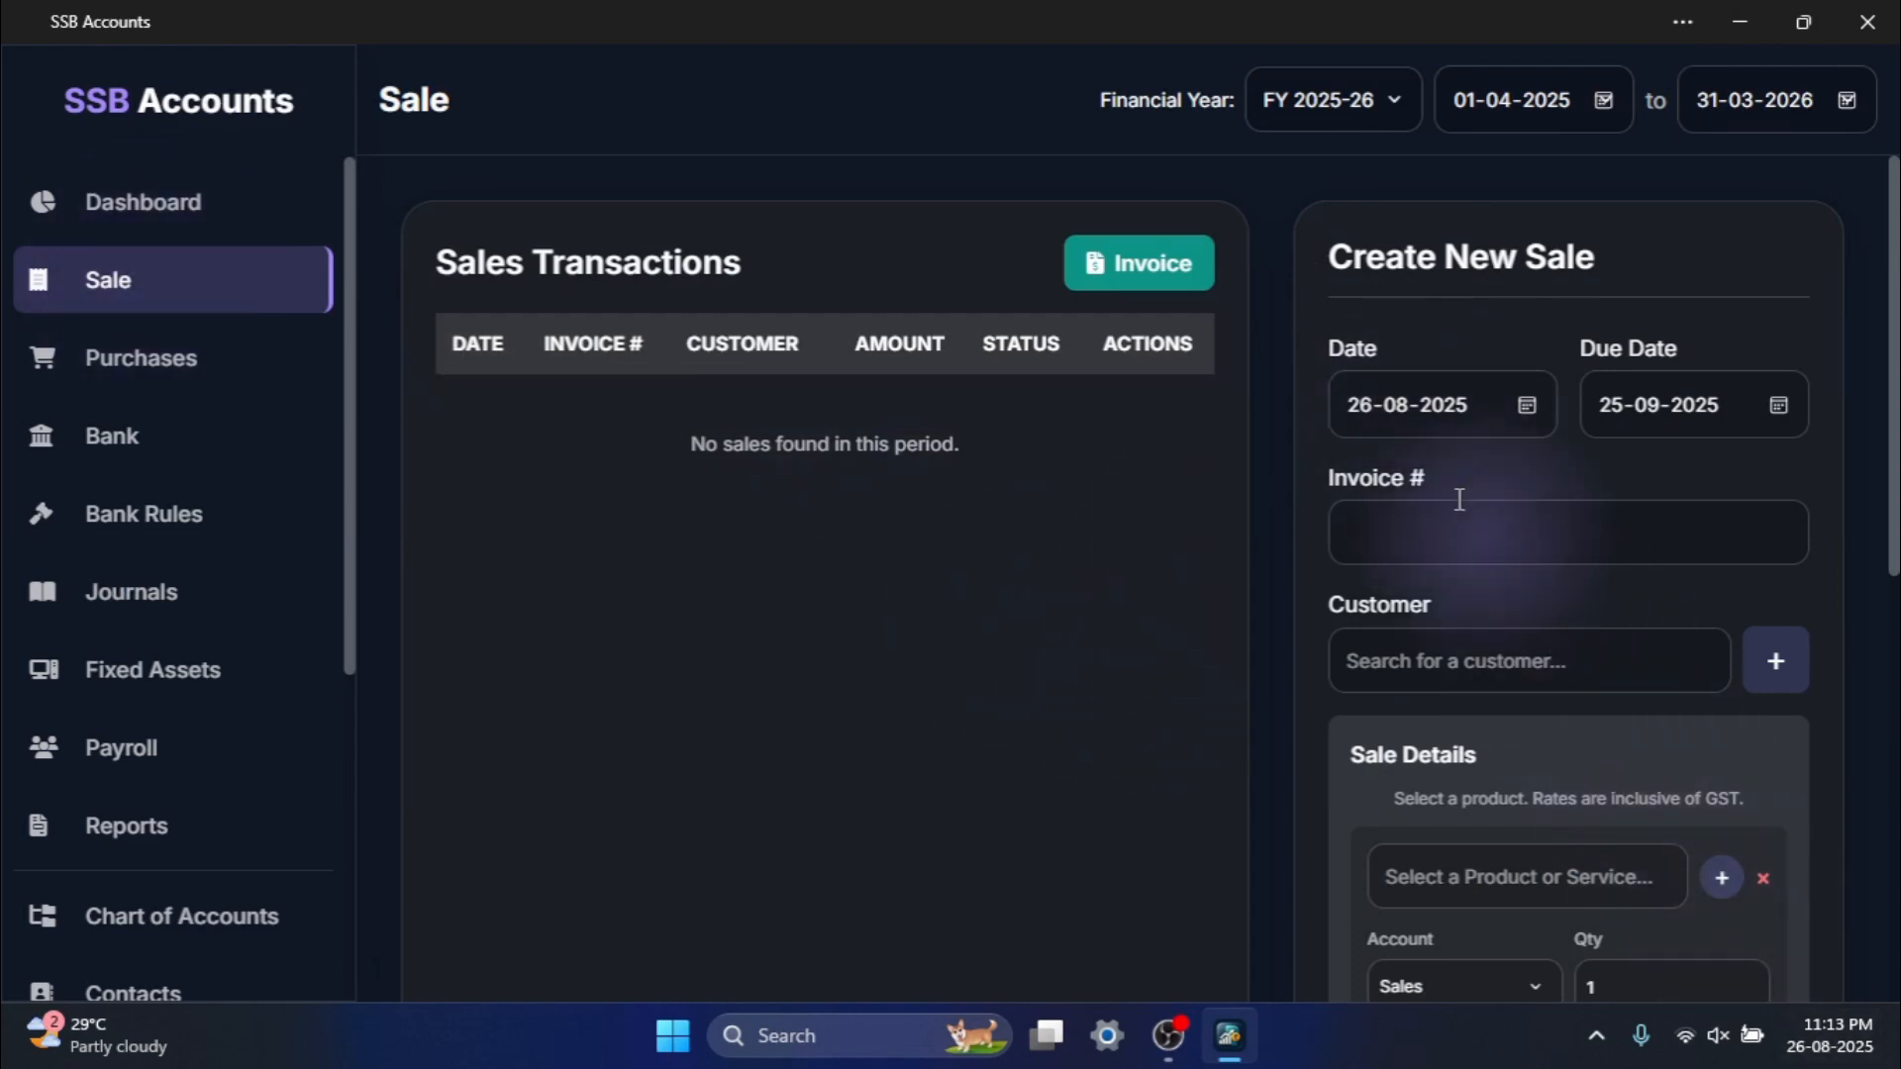
# Set the new sale's invoice number to 001 and add a new customer, entering the customer's name and the state Tamil Nadu.
pyautogui.click(1417, 531)
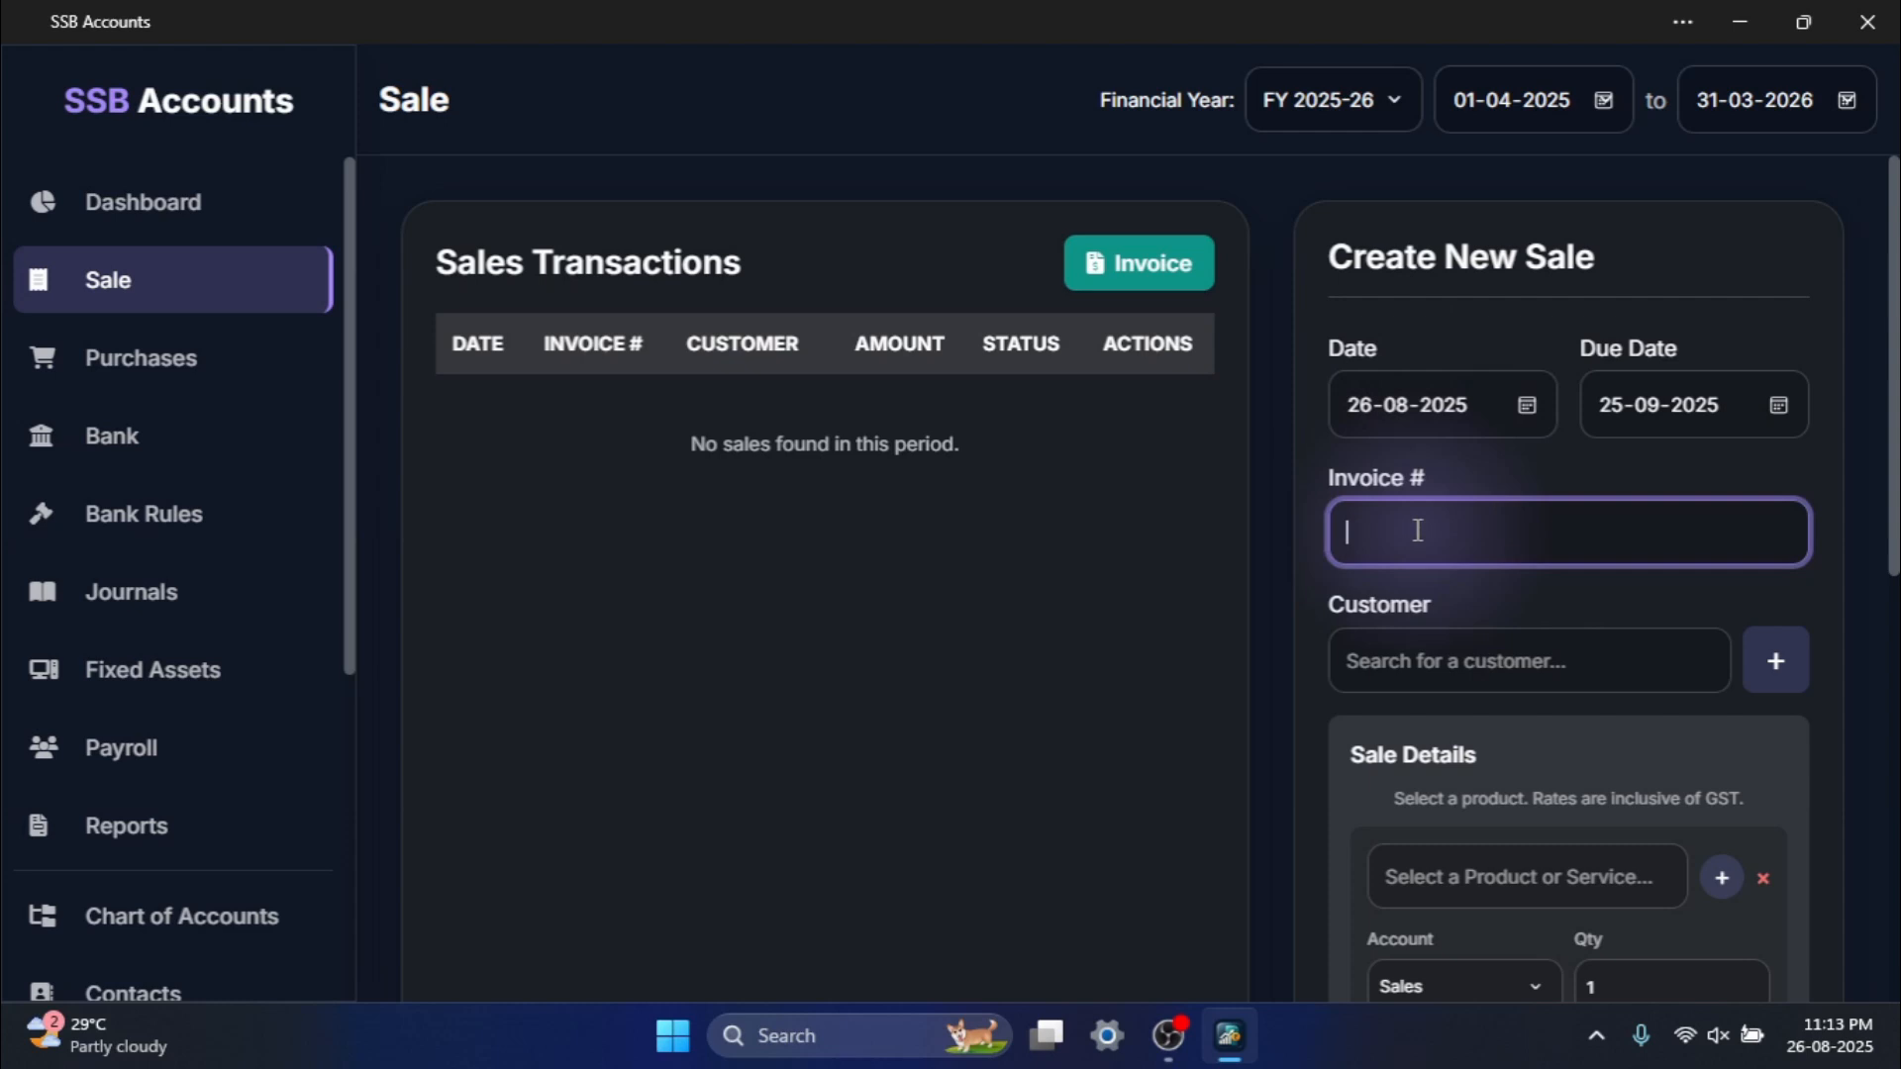
pyautogui.write('001')
pyautogui.click(1771, 664)
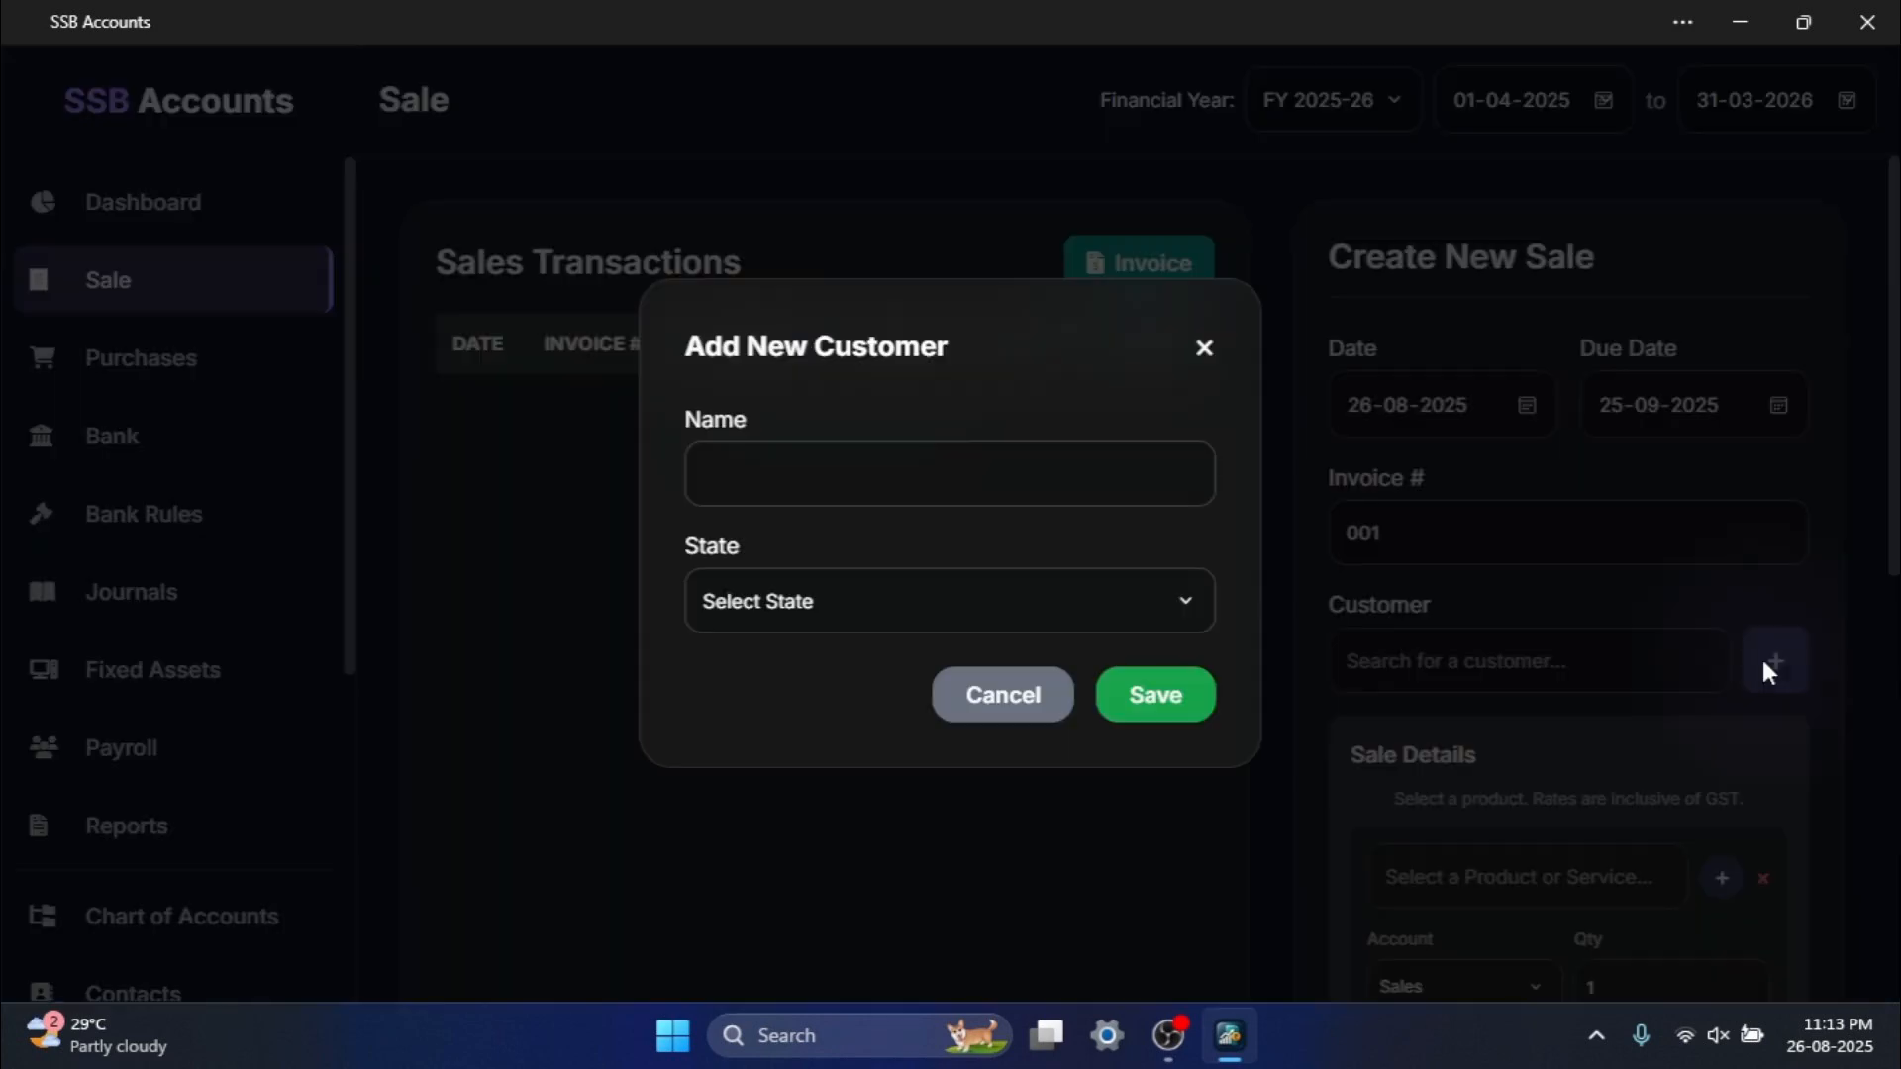
pyautogui.click(940, 462)
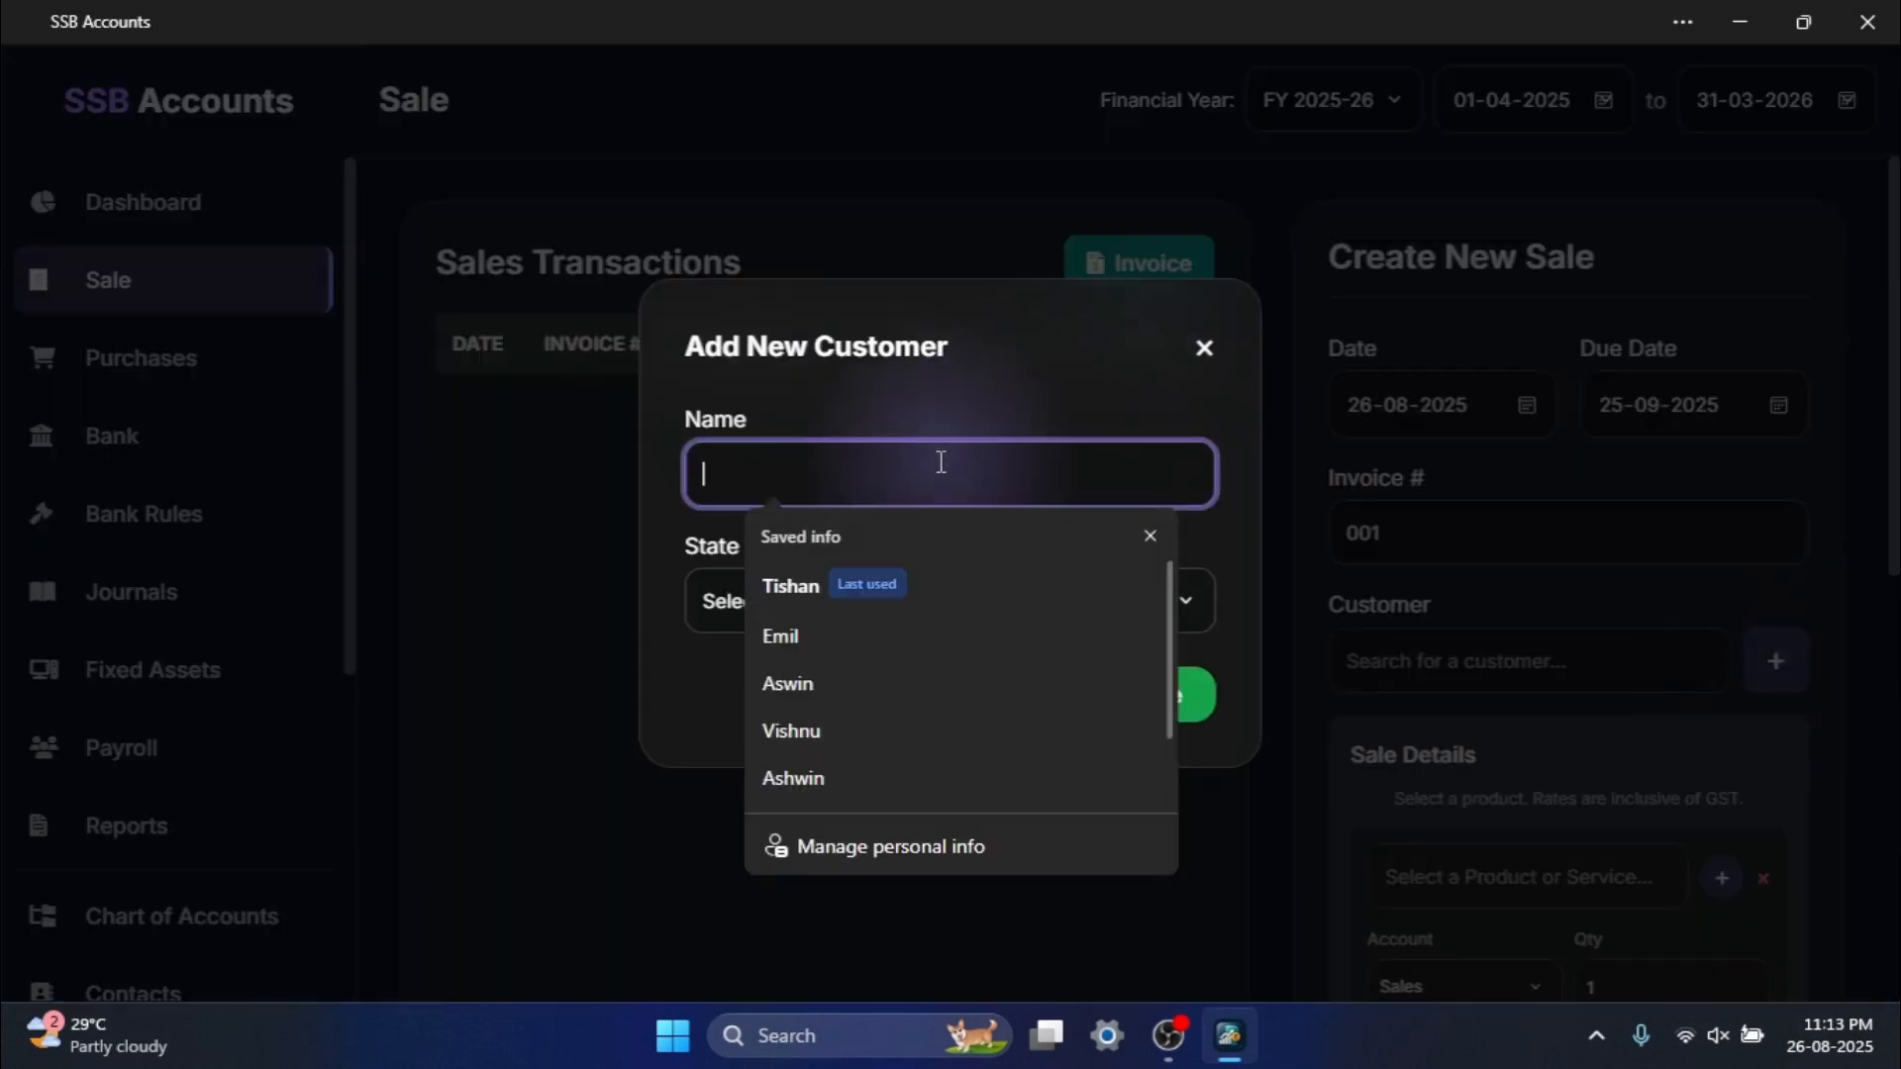
pyautogui.write('Tishan')
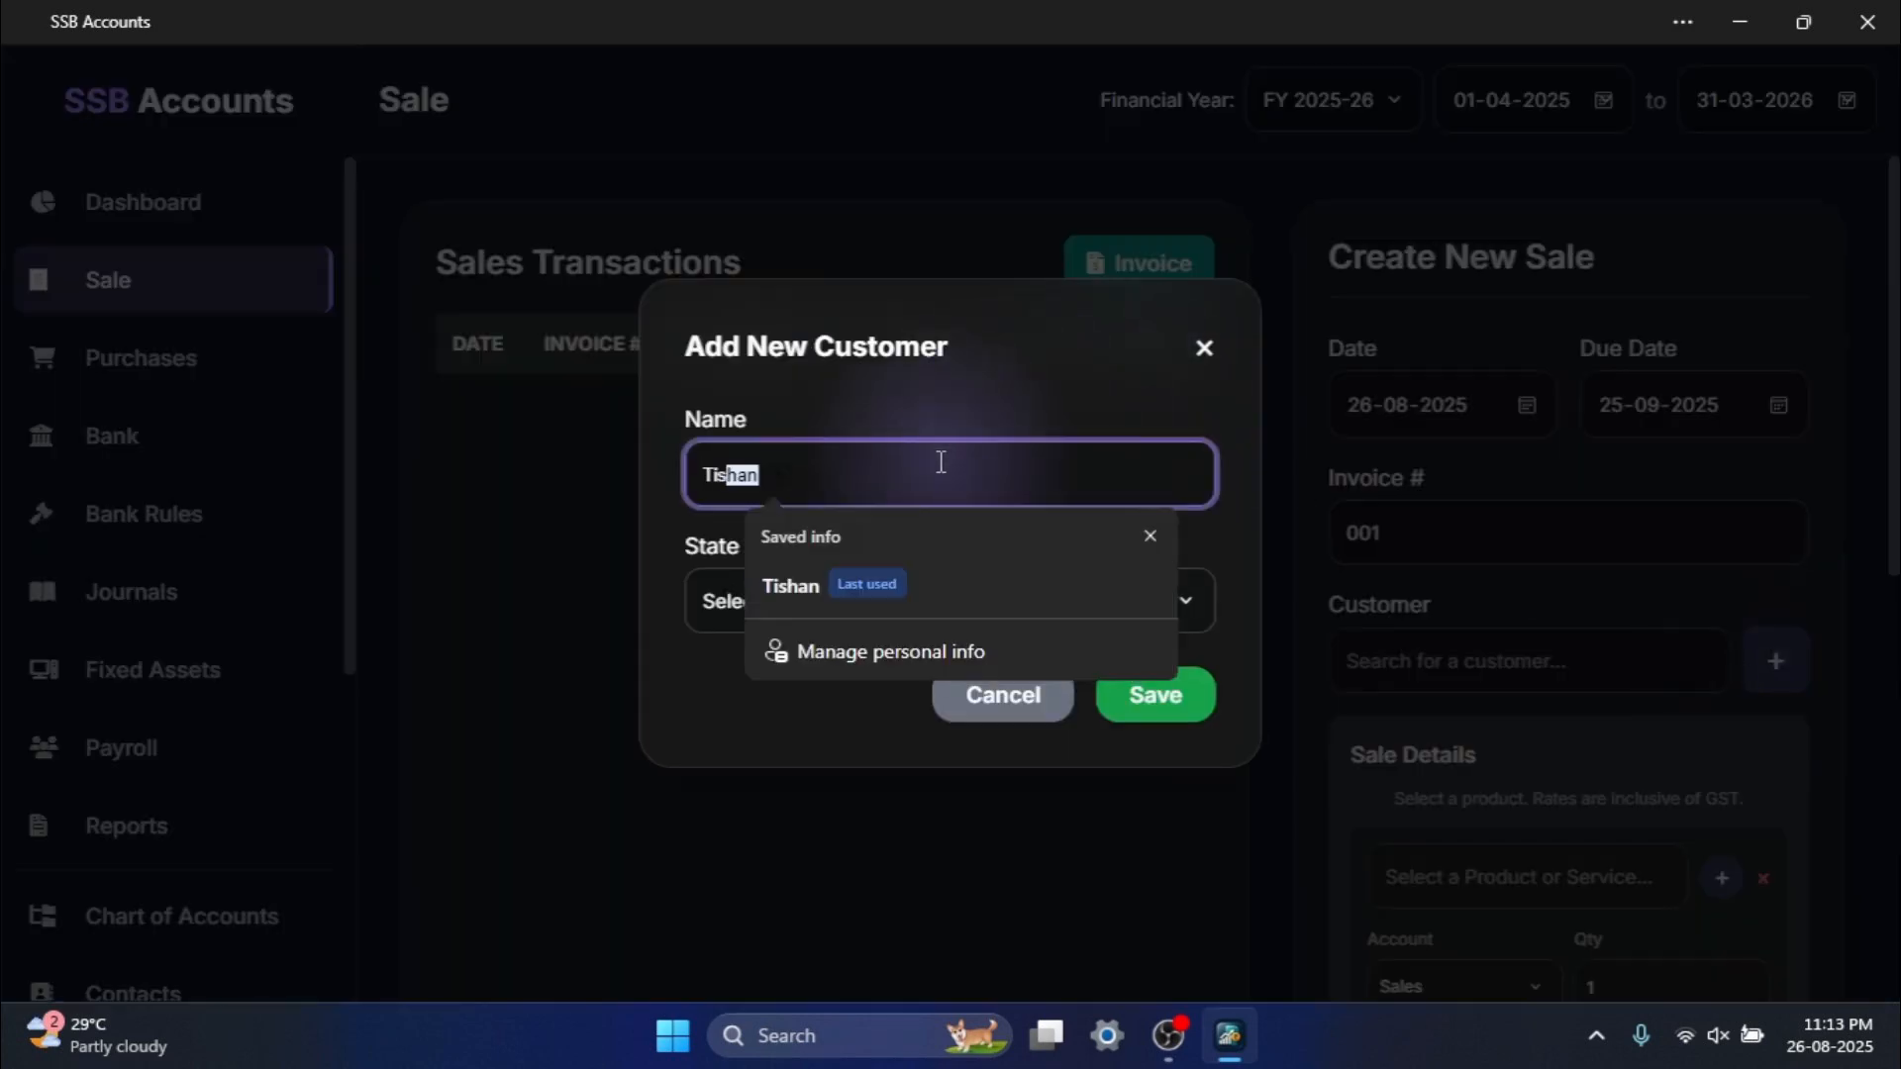
pyautogui.press('Tab')
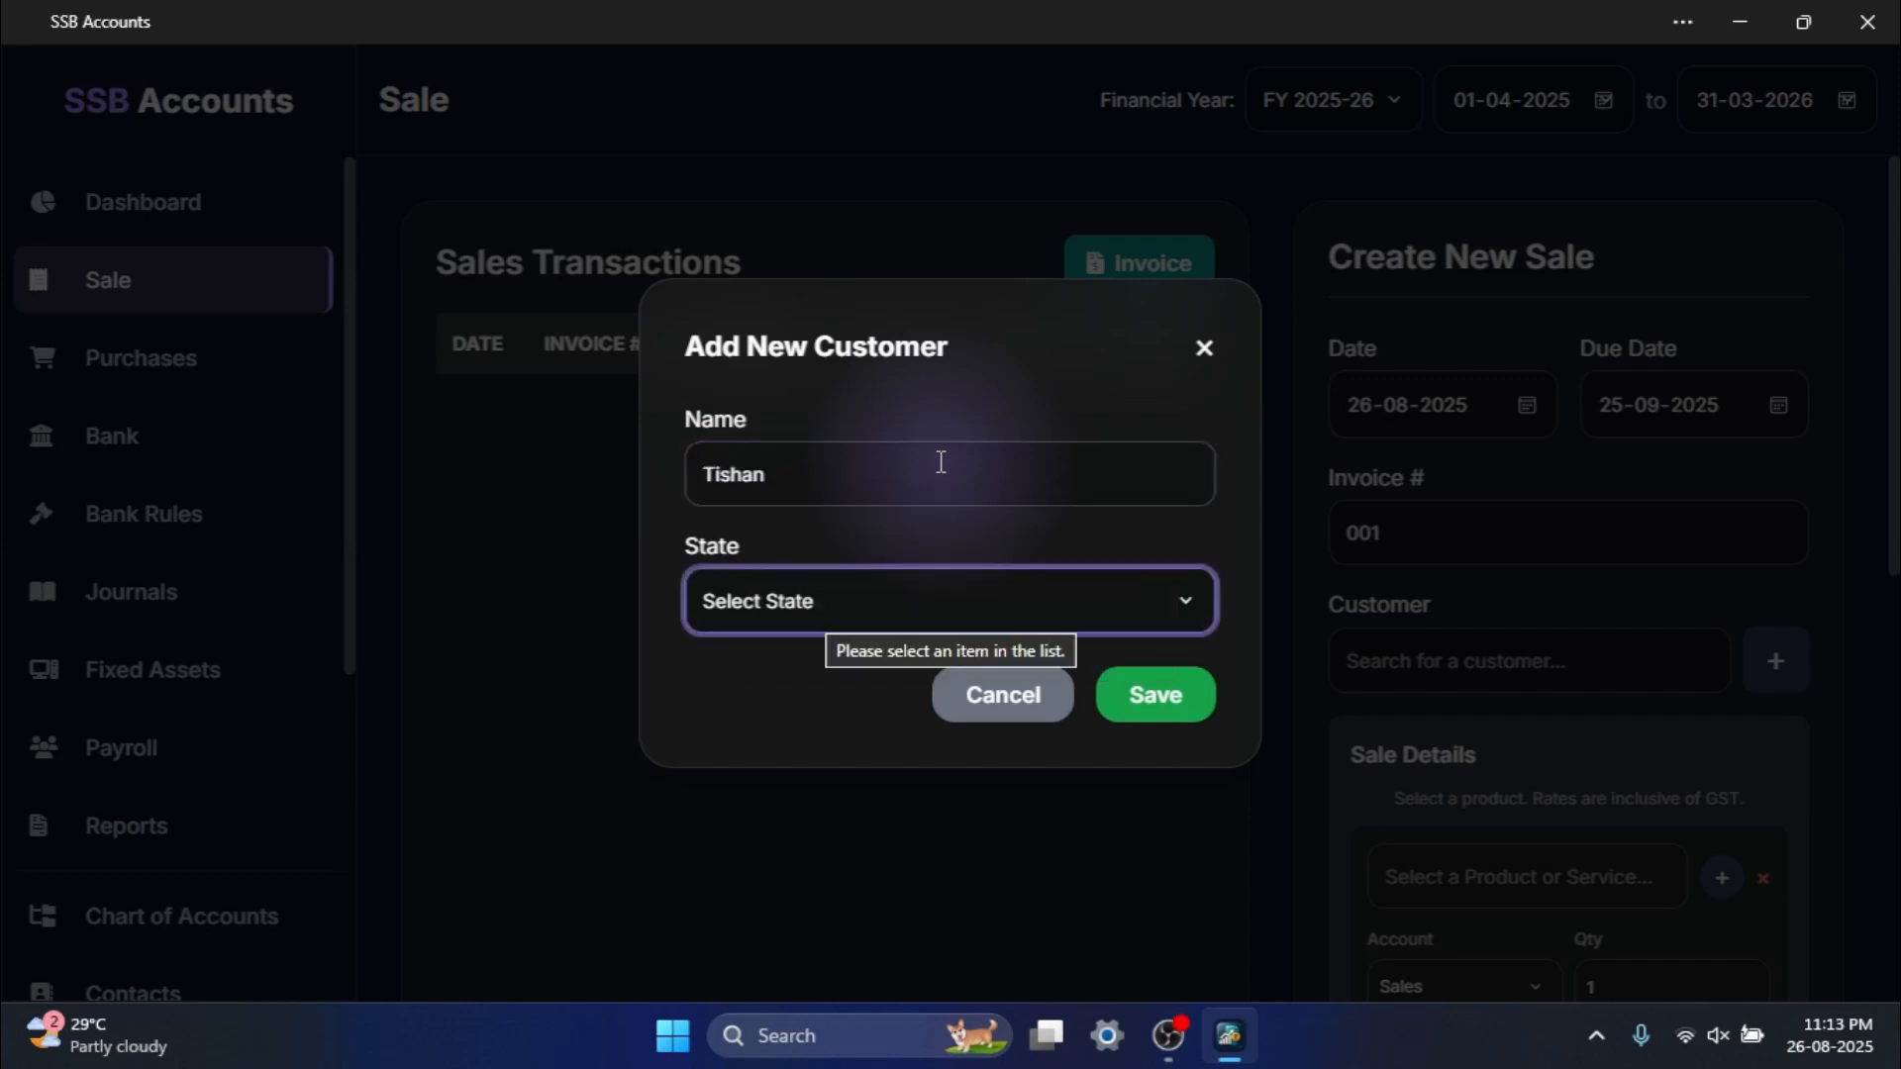
pyautogui.click(800, 603)
pyautogui.press('t')
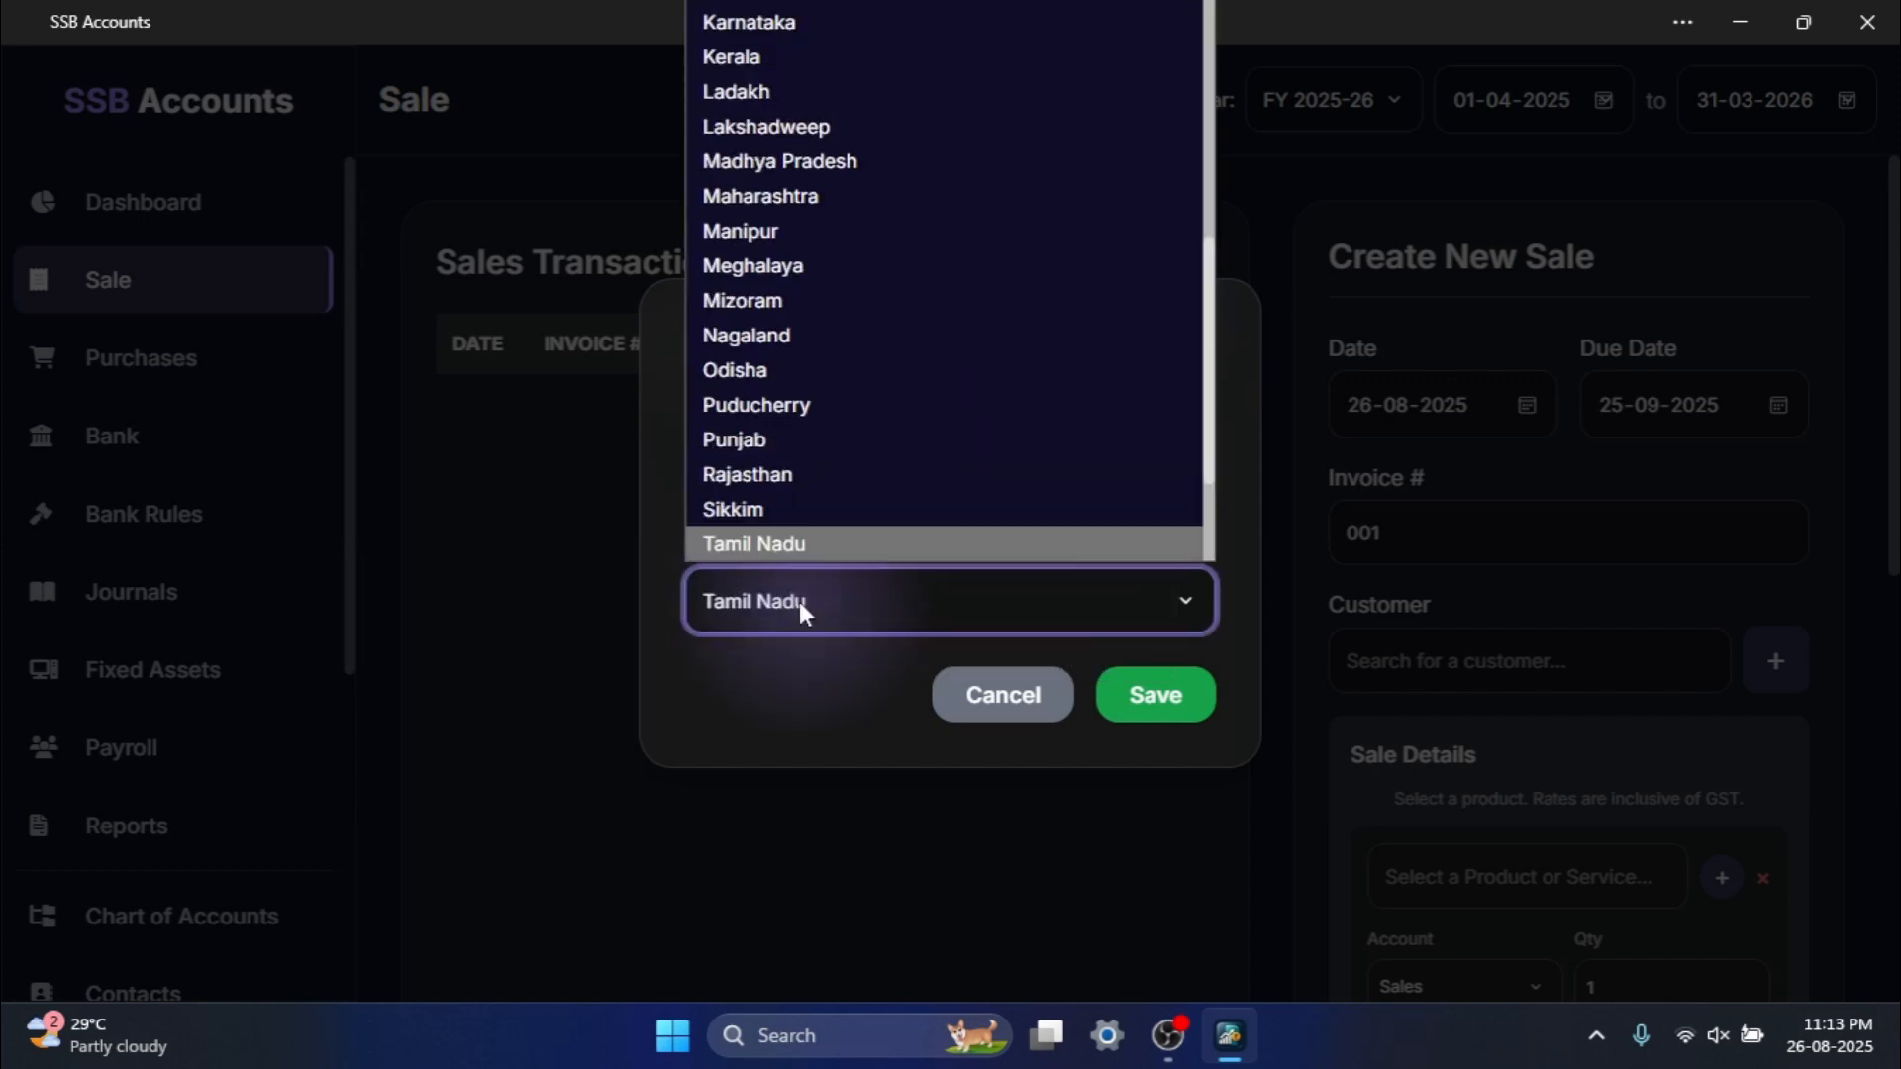
pyautogui.press('Return')
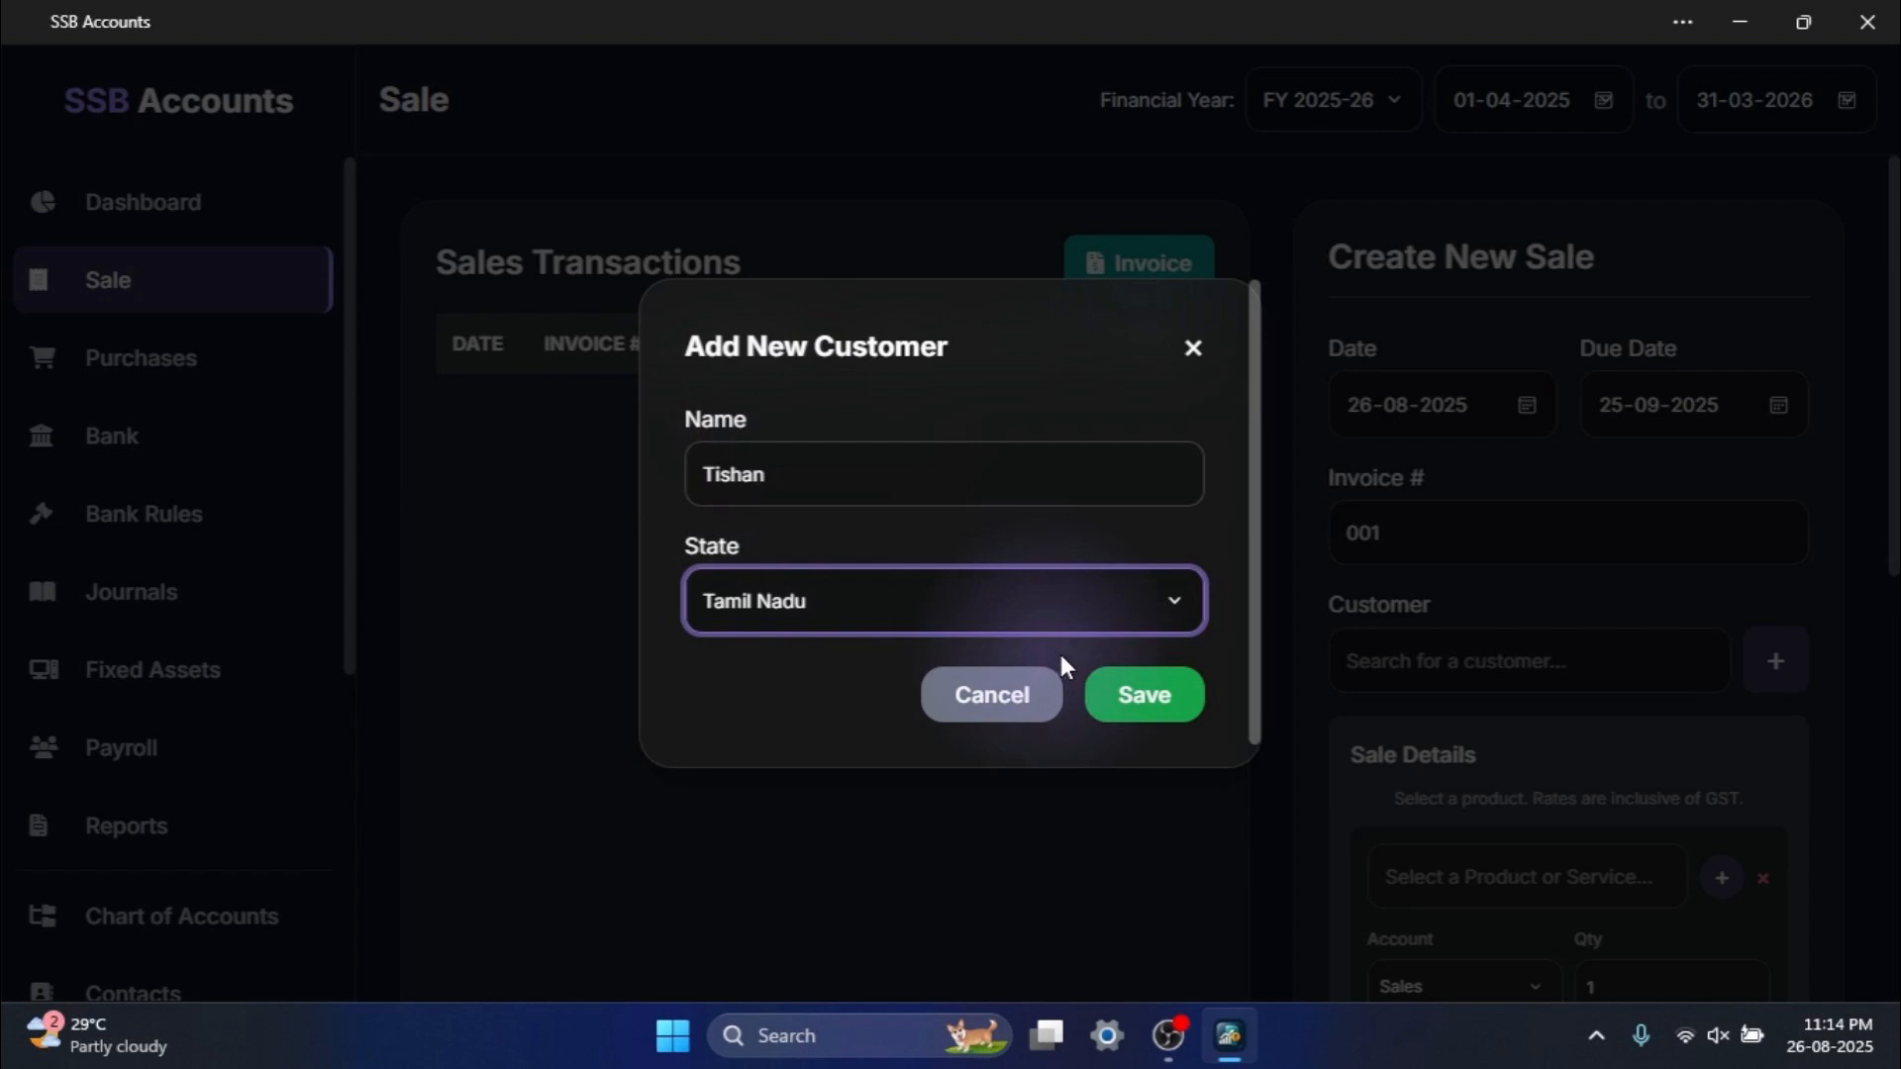
pyautogui.click(1160, 709)
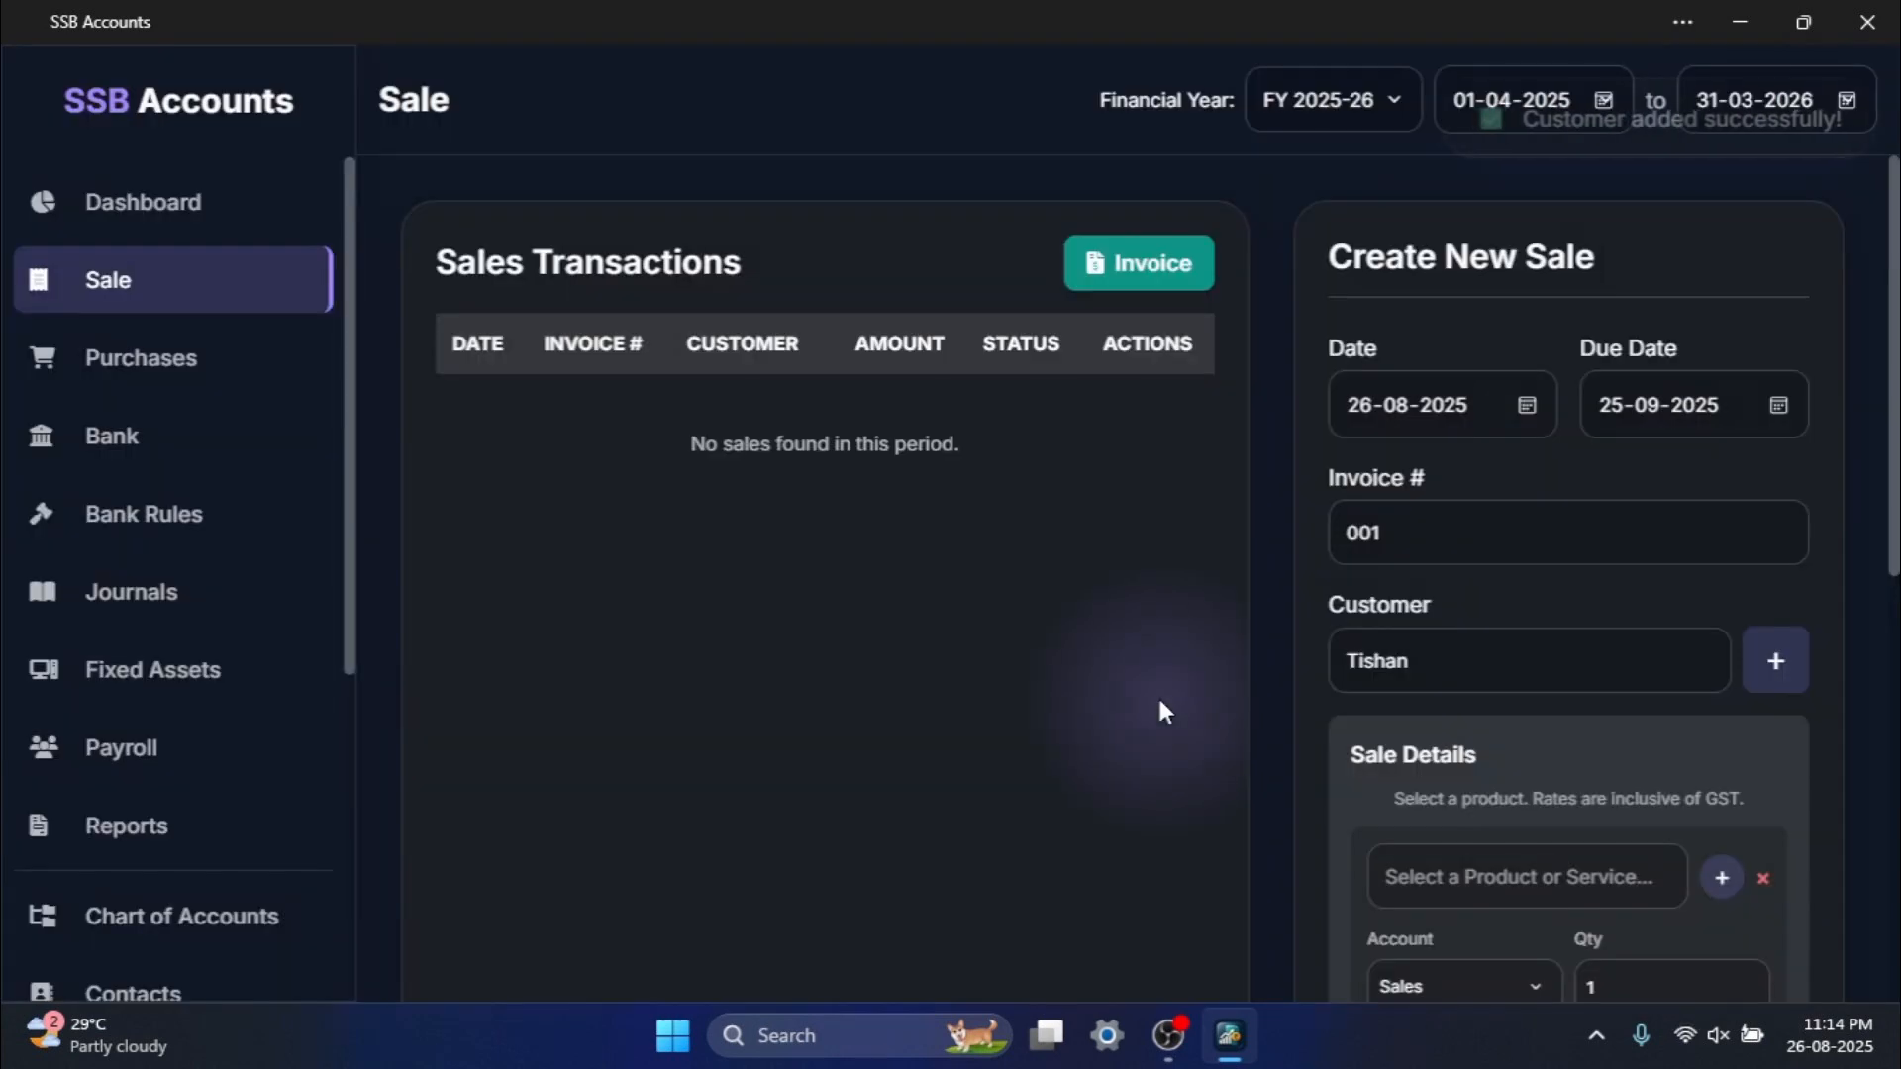
# Add the new product Thoothukudi Macroons to the sale line with a default sale rate of 1200 and a 5% GST rate.
pyautogui.scroll(-3, 1466, 643)
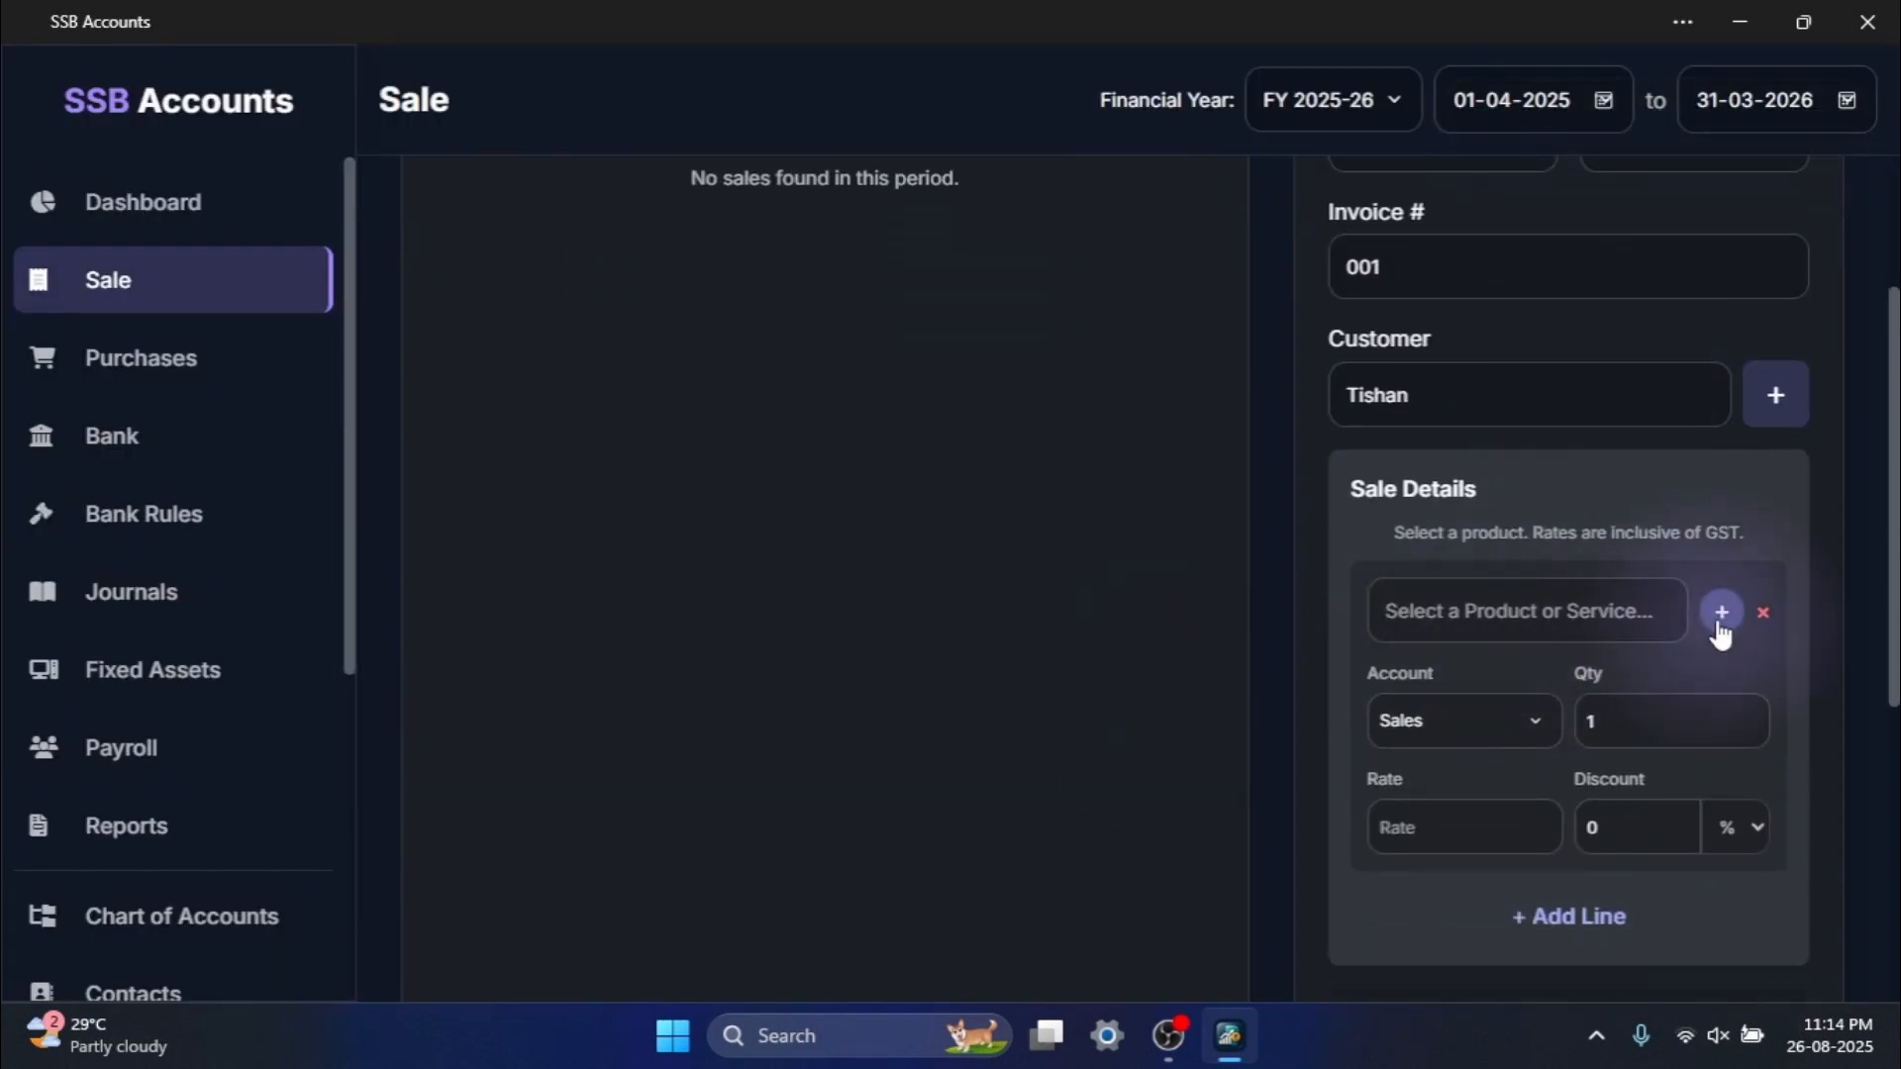
pyautogui.click(1720, 614)
pyautogui.moveTo(1721, 620); pyautogui.dragTo(1465, 546)
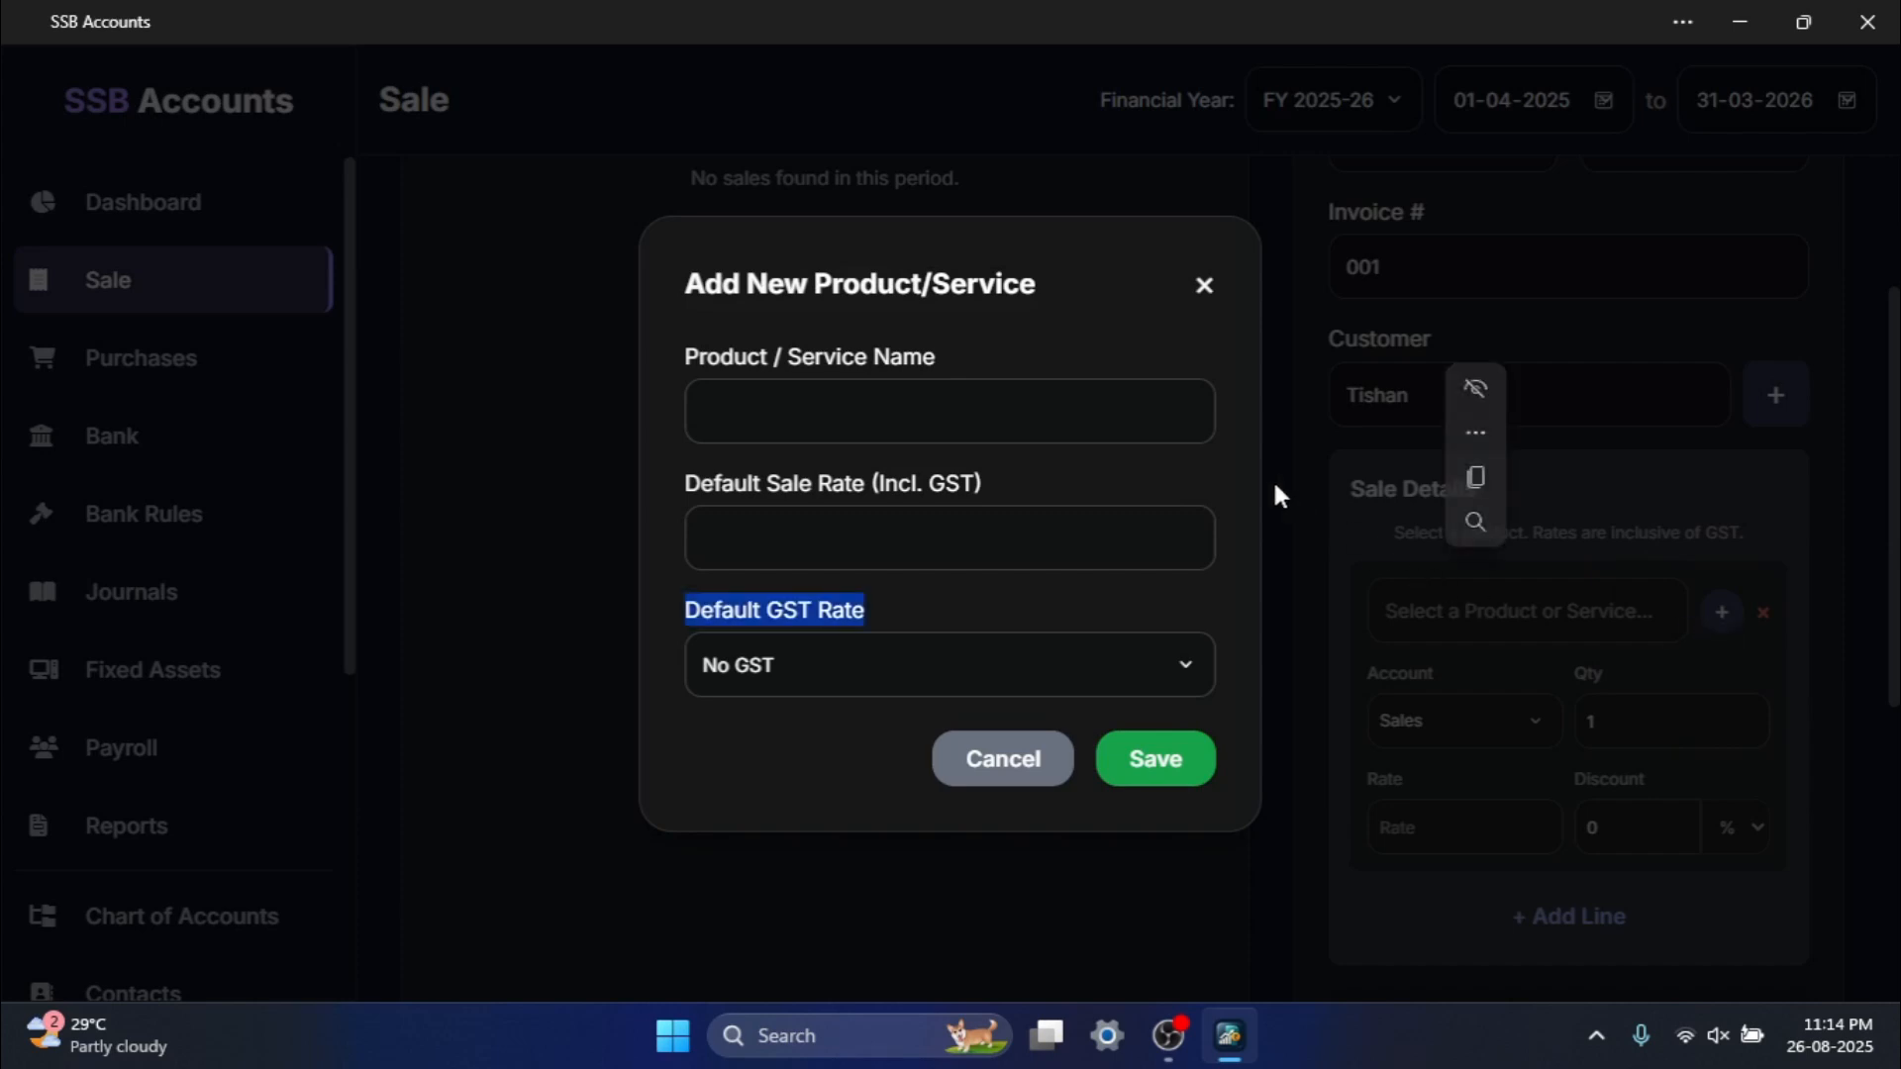
pyautogui.click(977, 411)
pyautogui.write('Thoothukudi Macroons')
pyautogui.press('Tab')
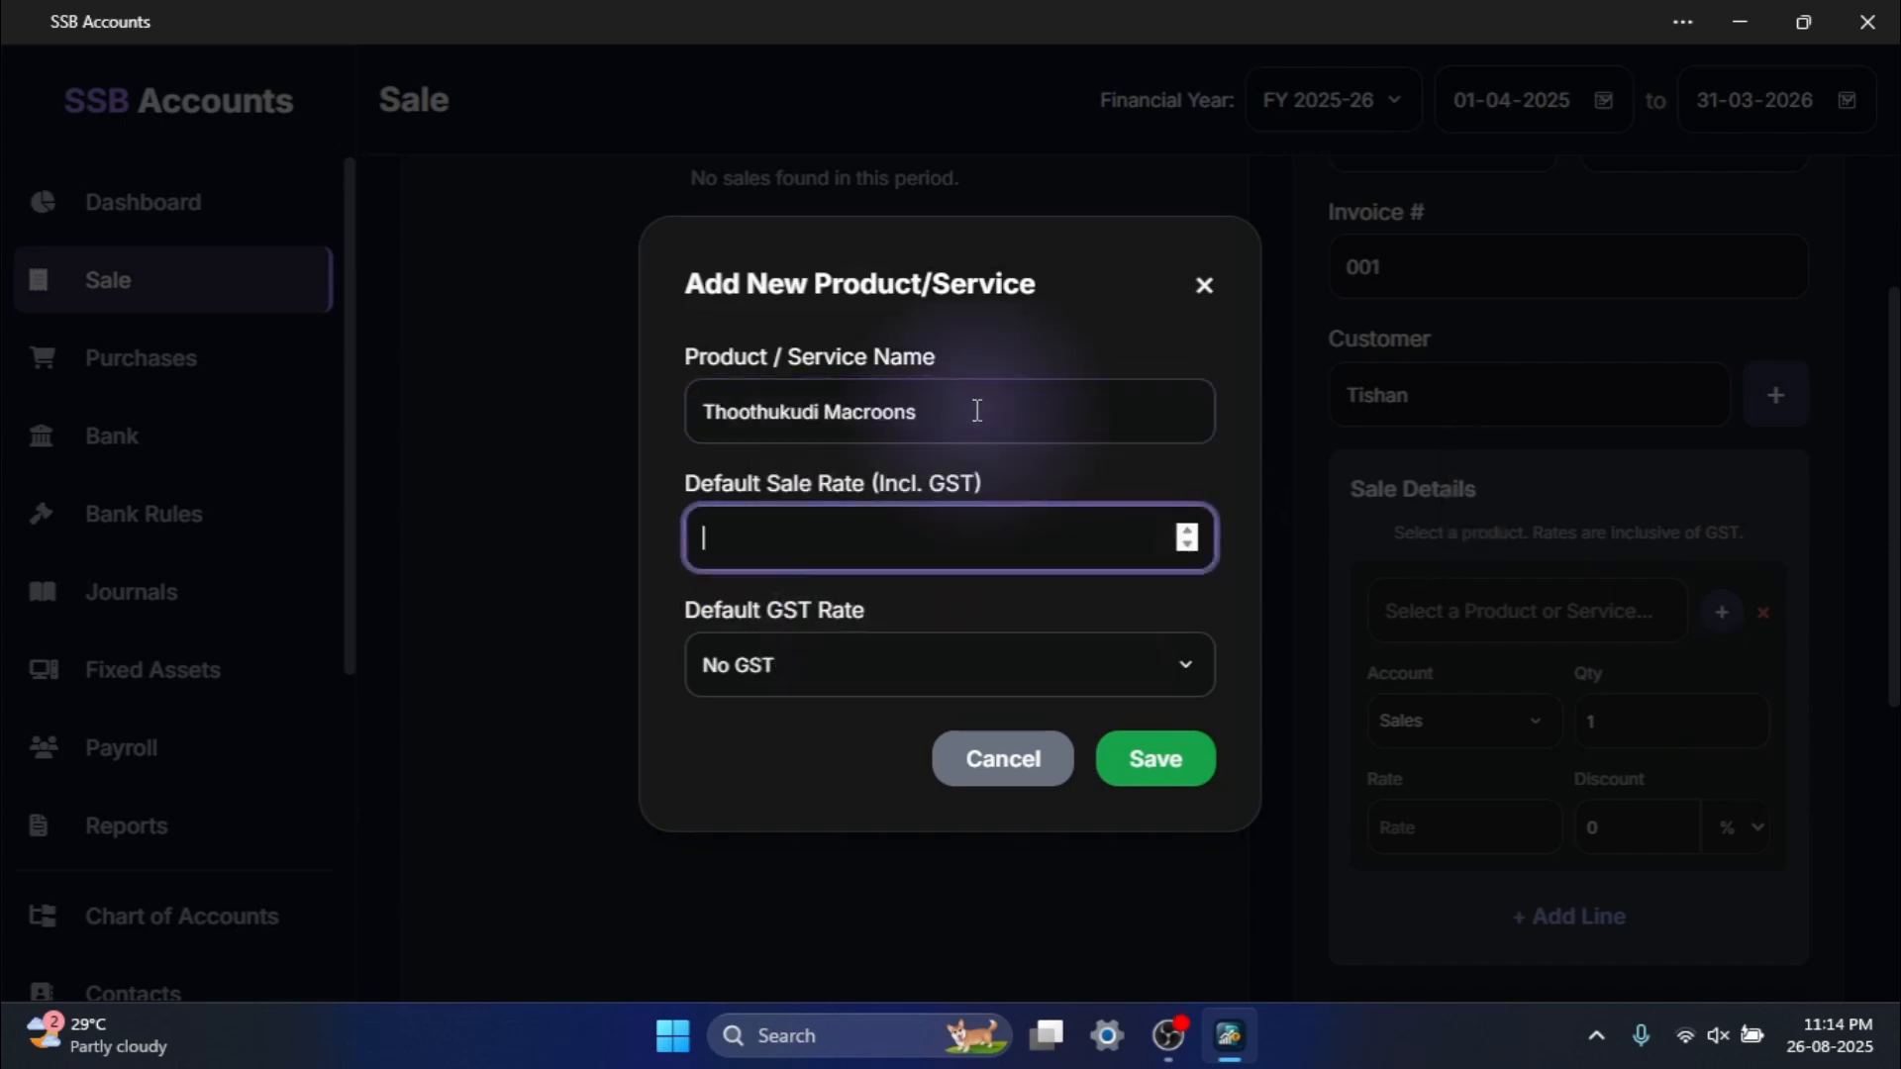
pyautogui.write('1200')
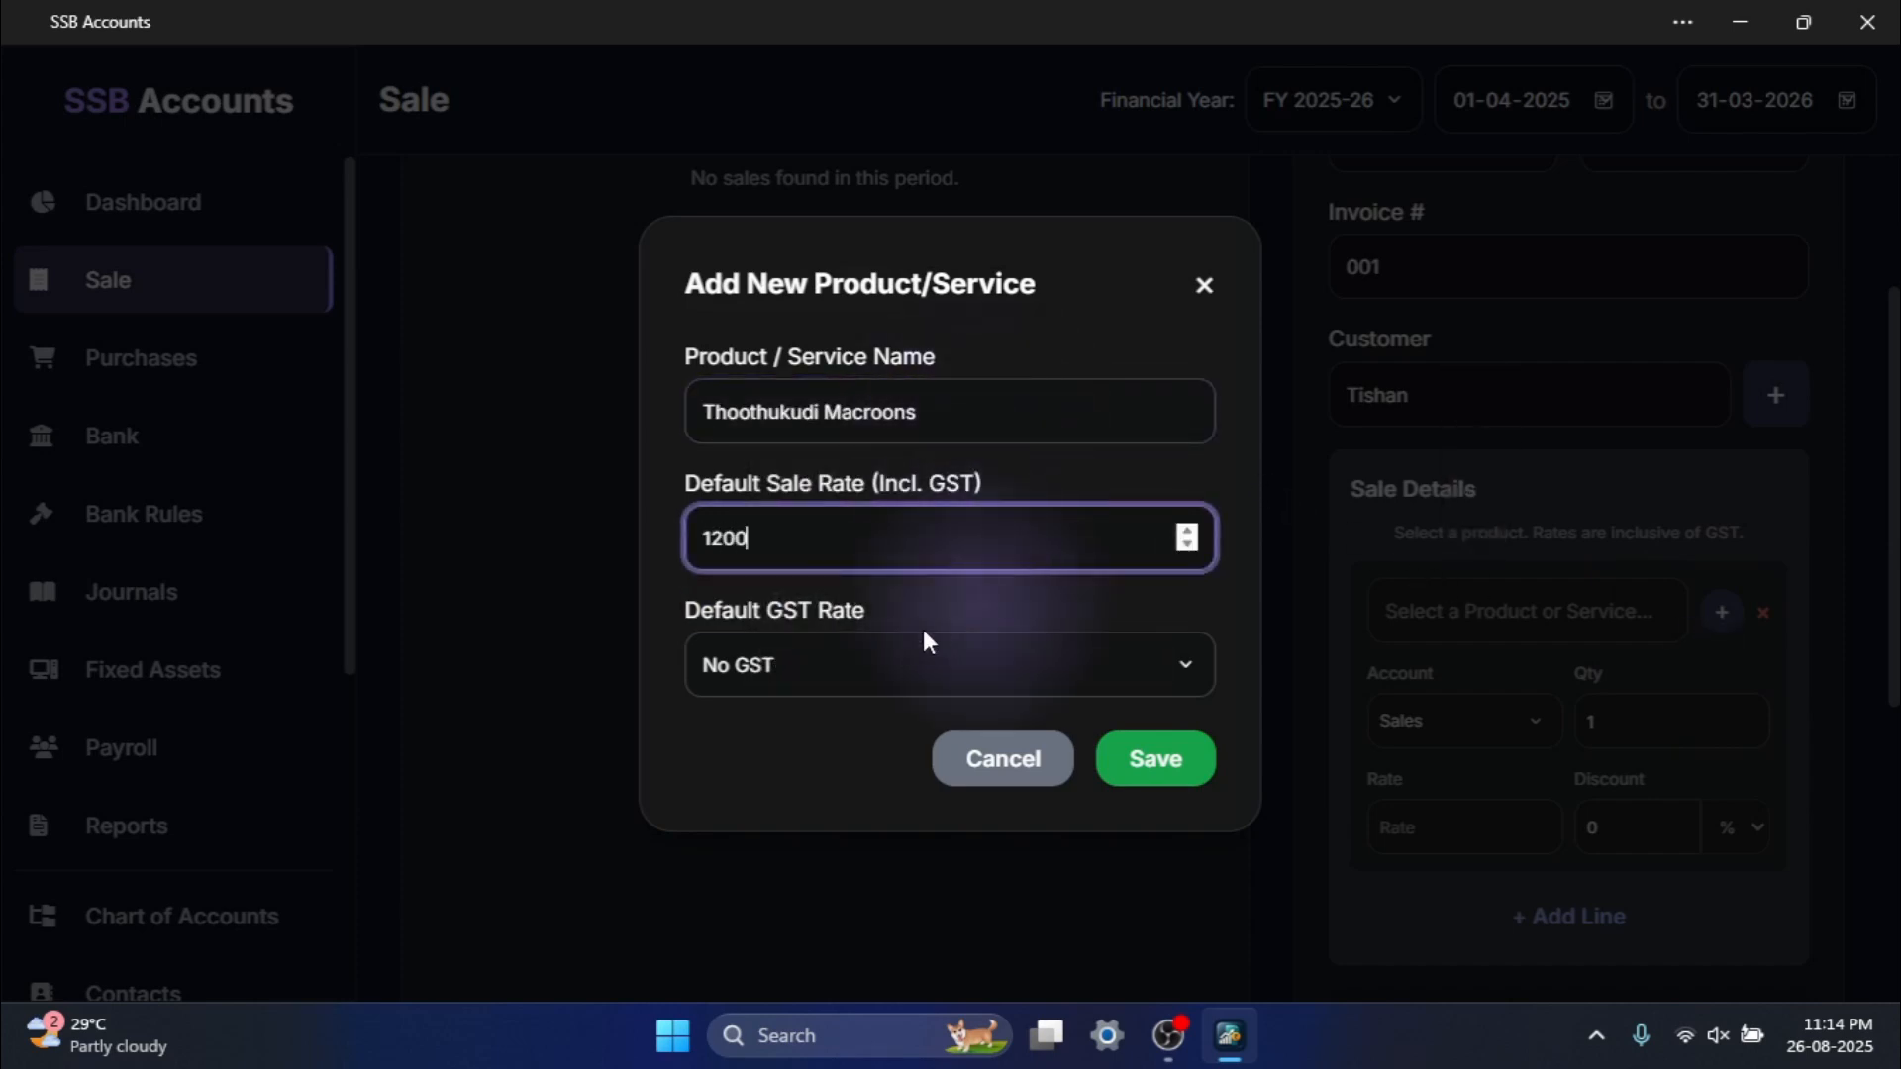
pyautogui.click(877, 655)
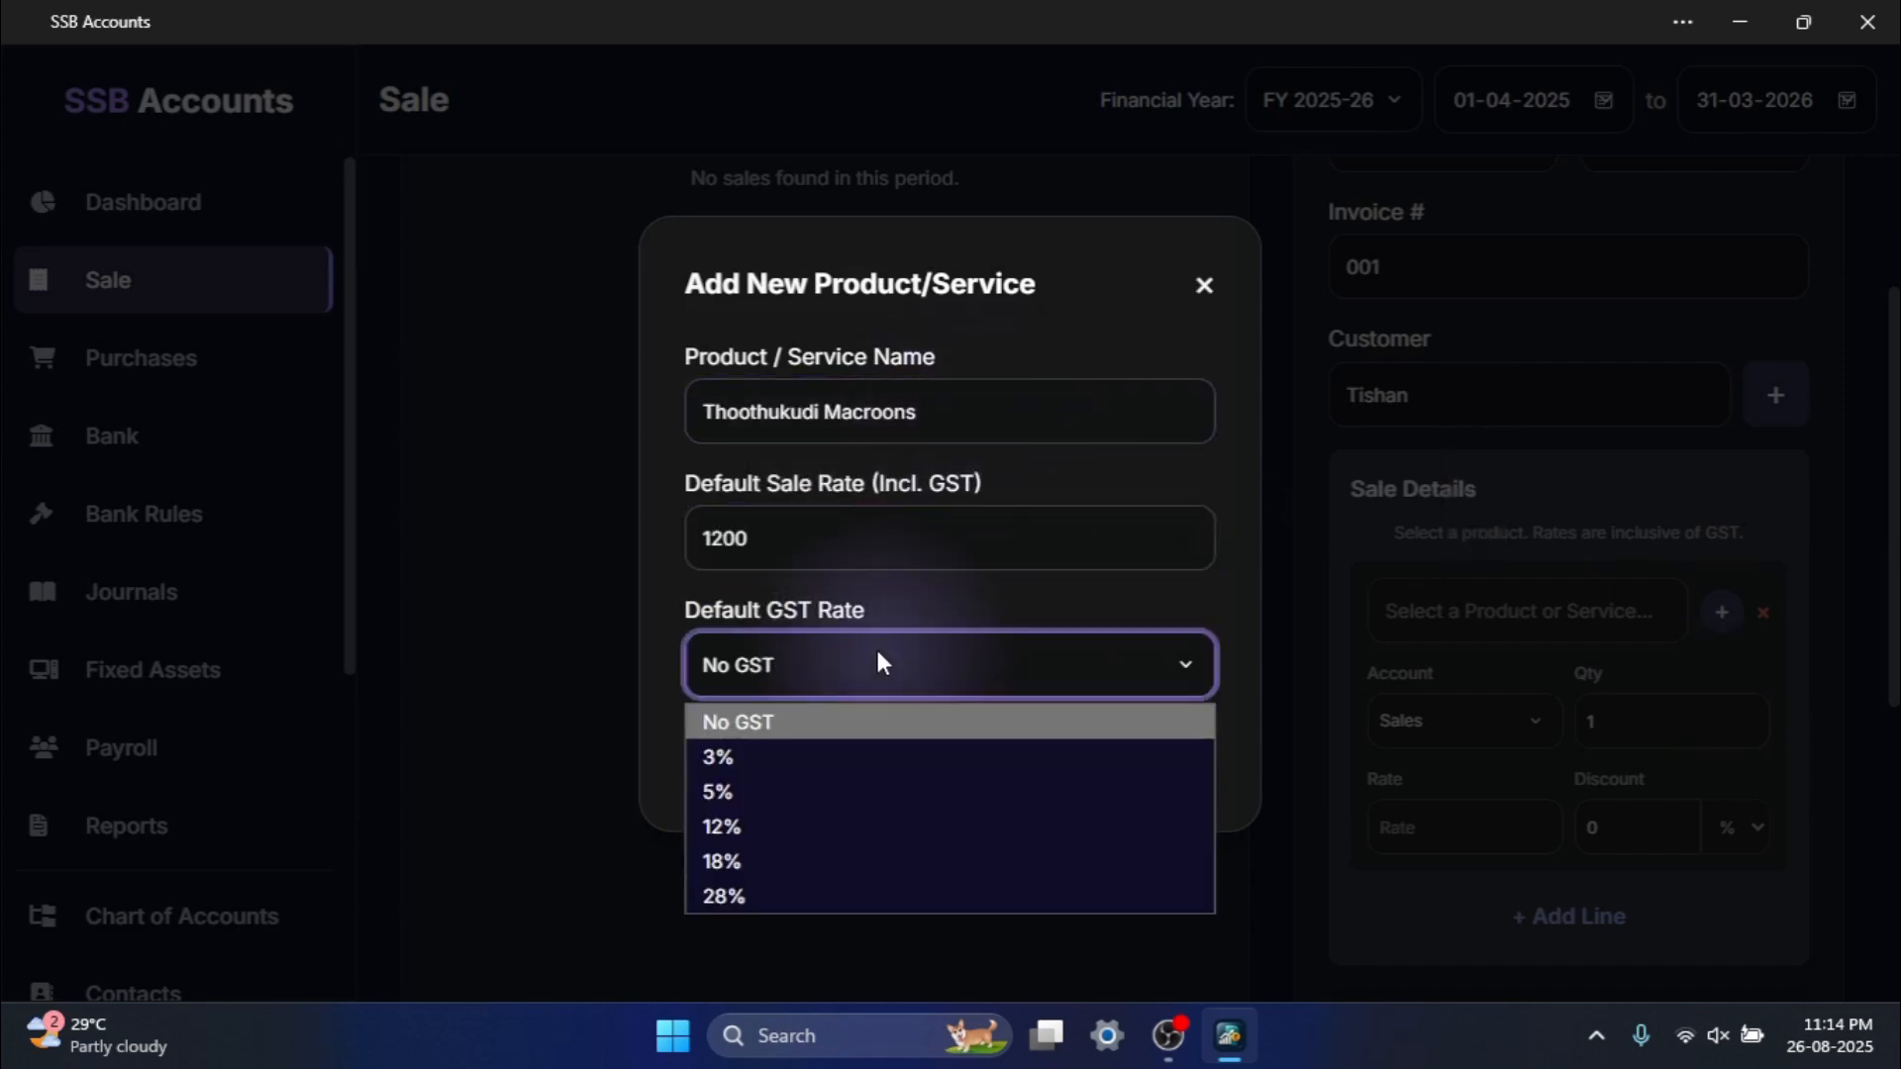
pyautogui.click(804, 793)
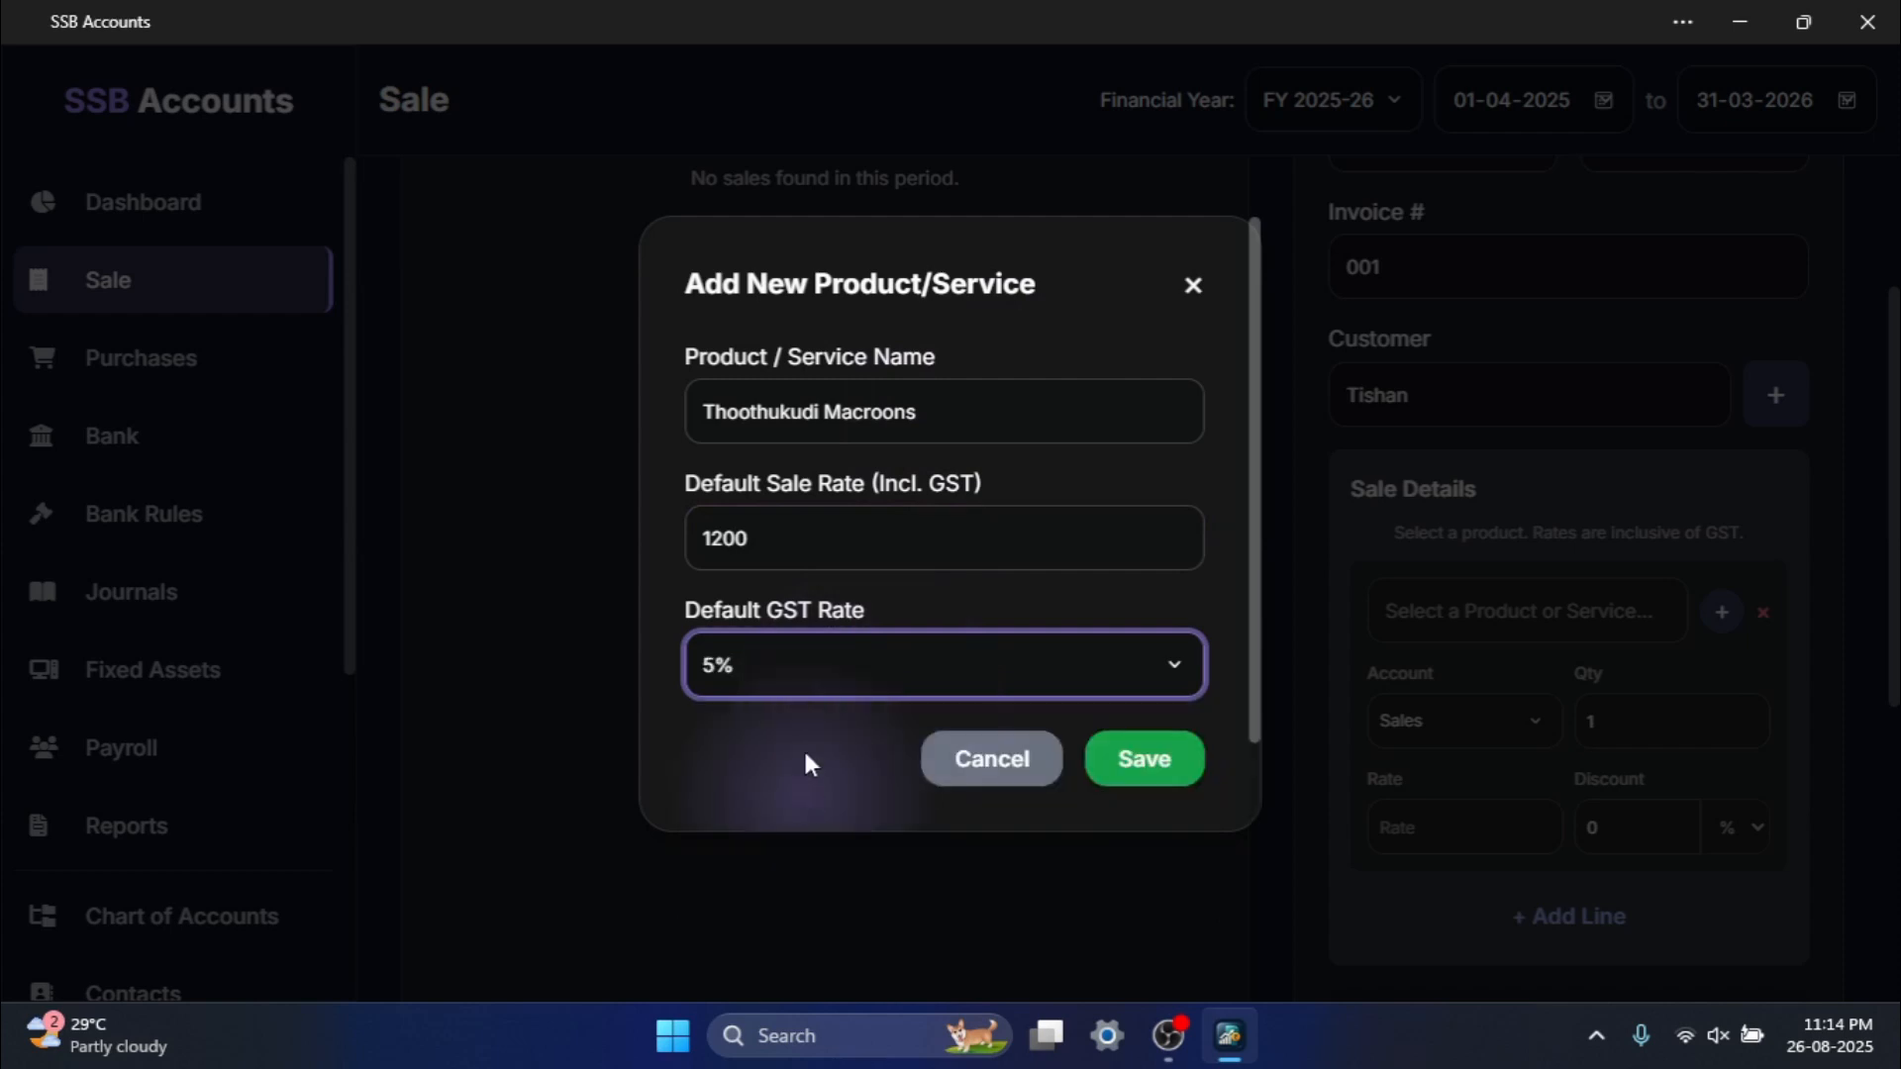
pyautogui.click(1141, 761)
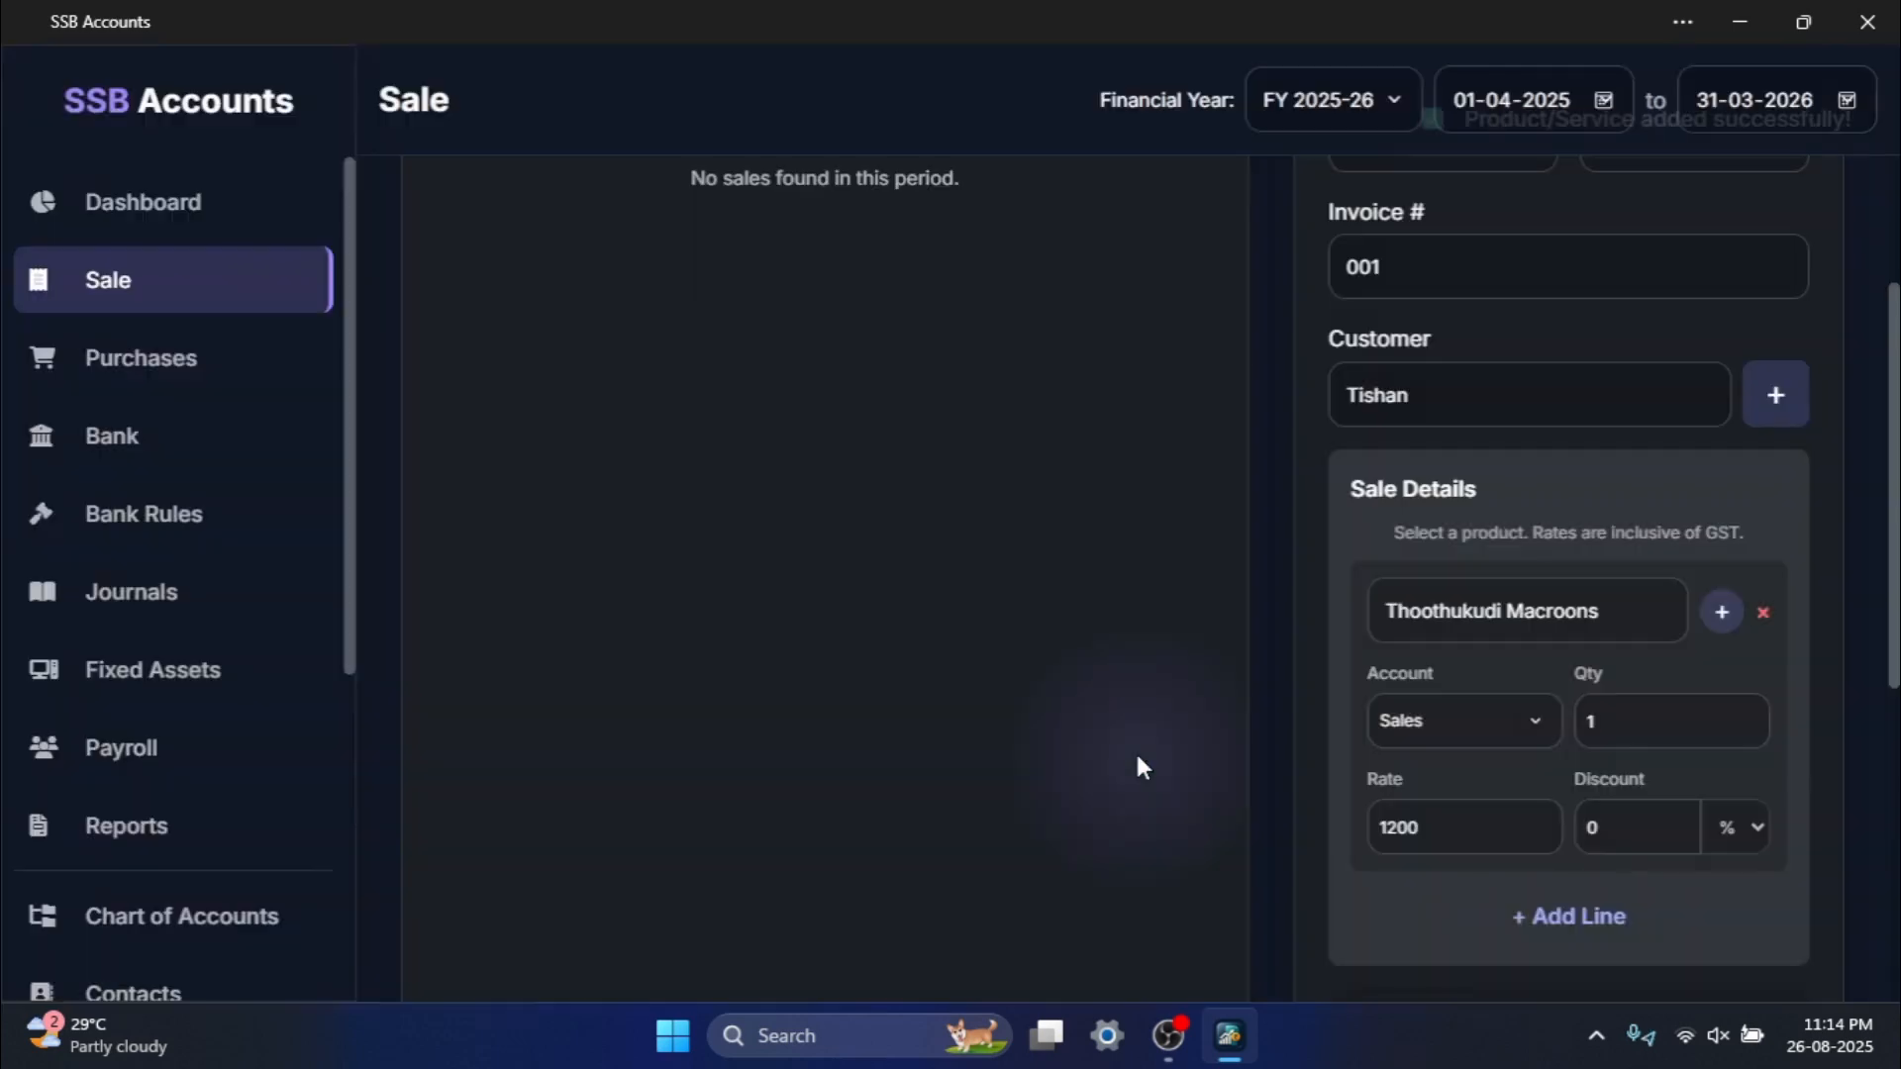
# Apply a 5% discount to the Thoothukudi Macroons line and save the sale.
pyautogui.scroll(-2, 1533, 673)
pyautogui.scroll(-3, 1534, 691)
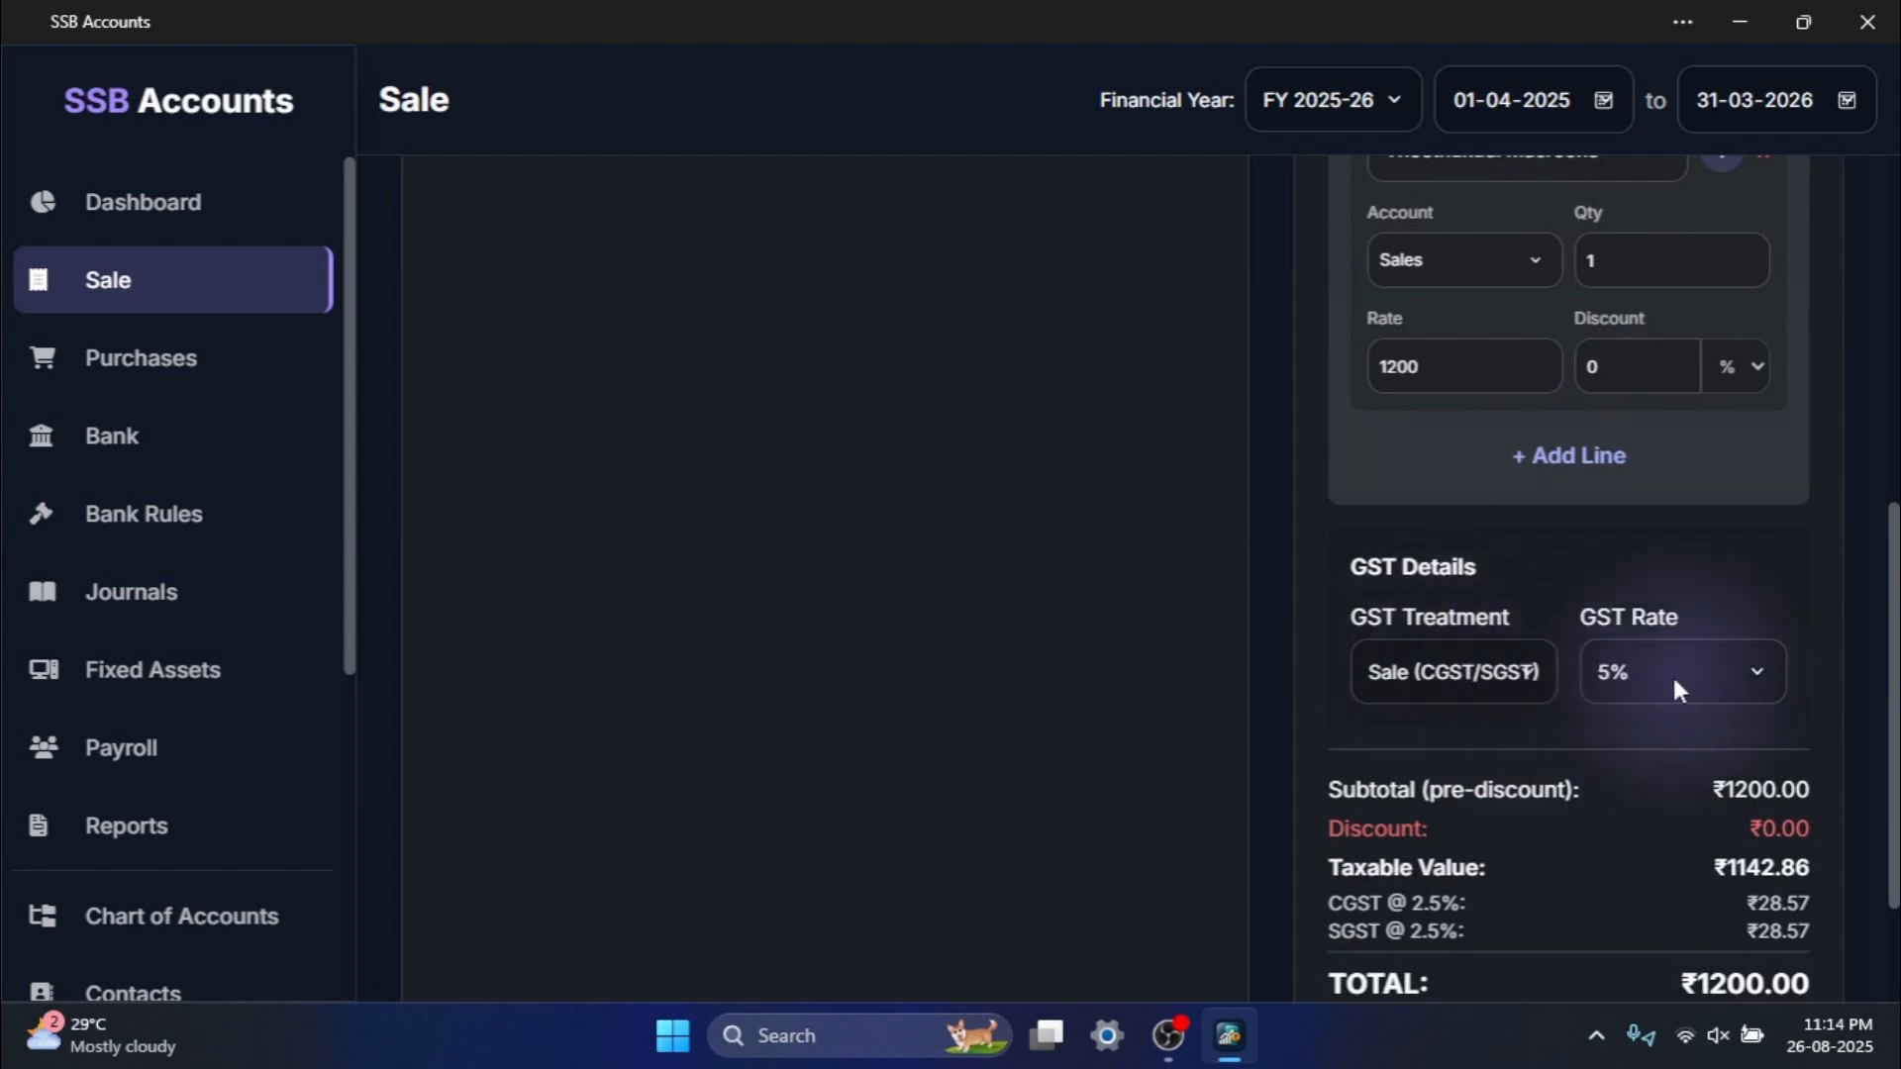
pyautogui.scroll(-1, 1678, 778)
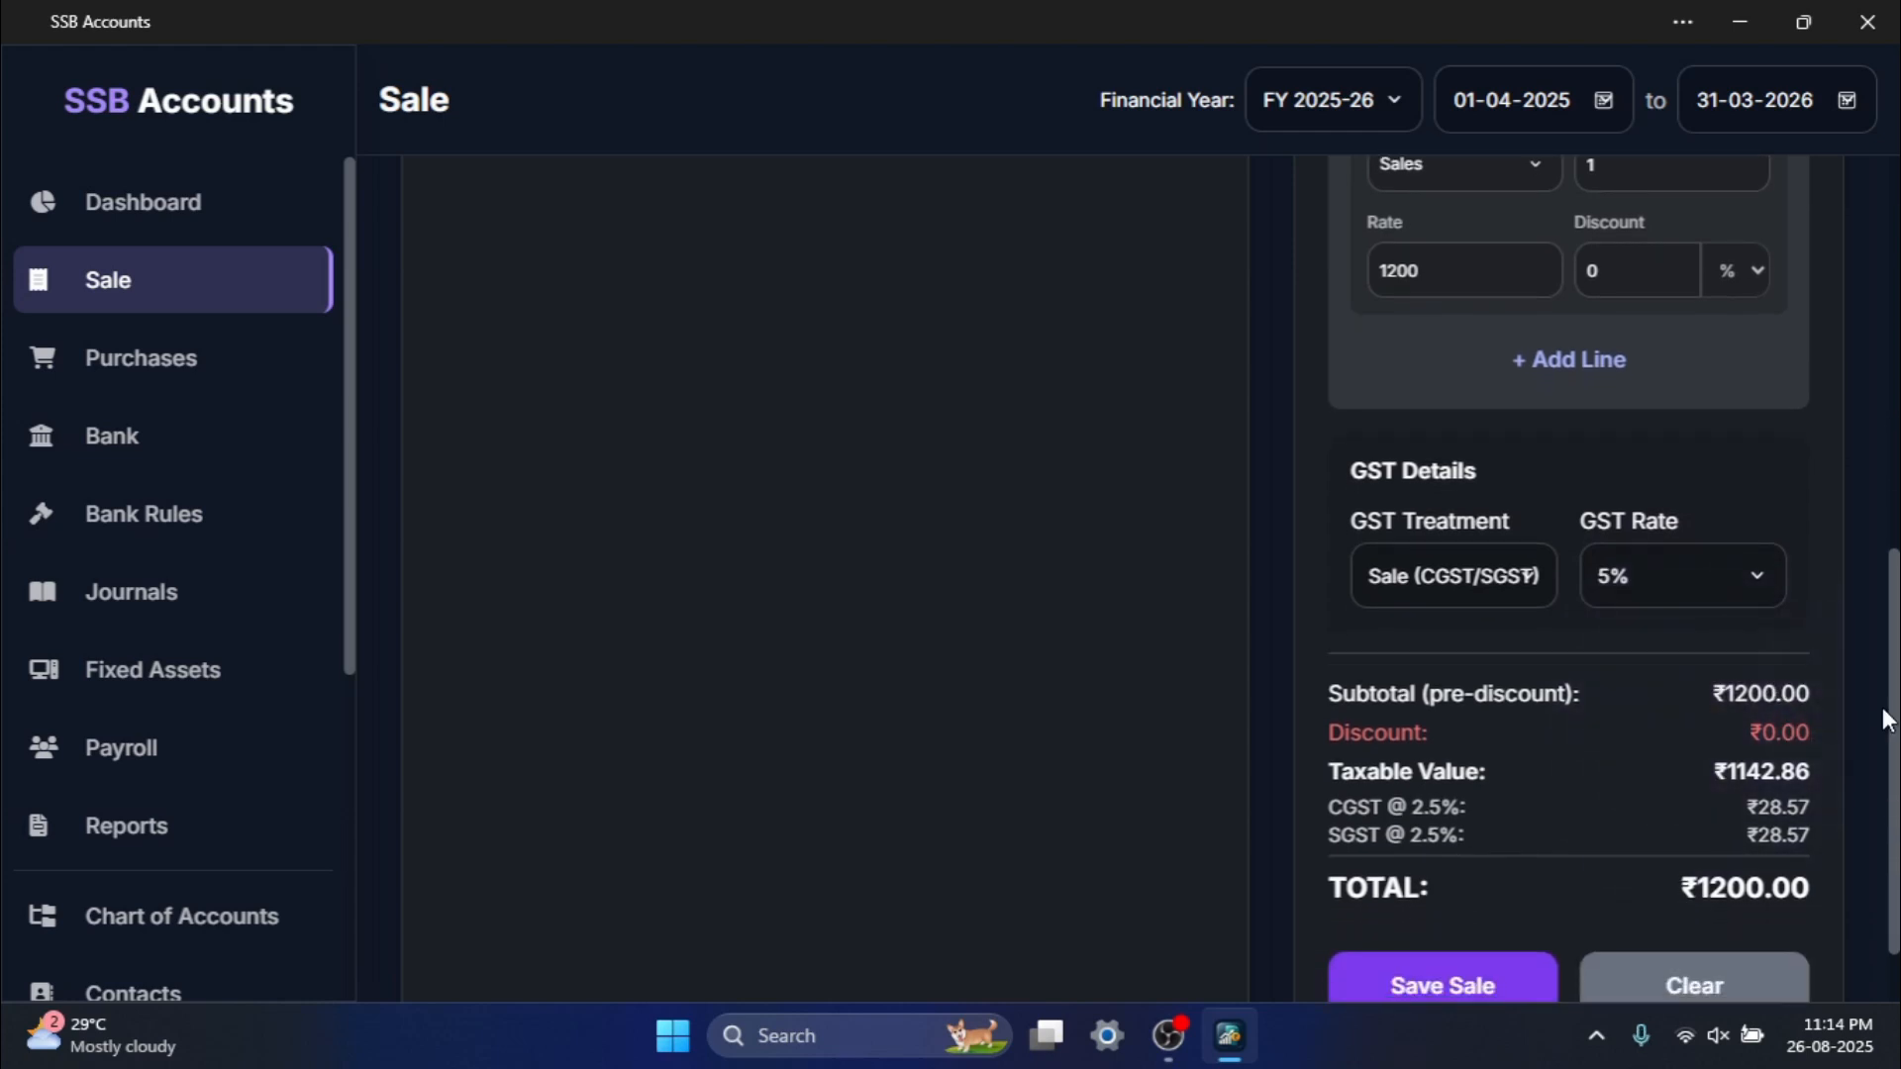
pyautogui.scroll(2, 1682, 422)
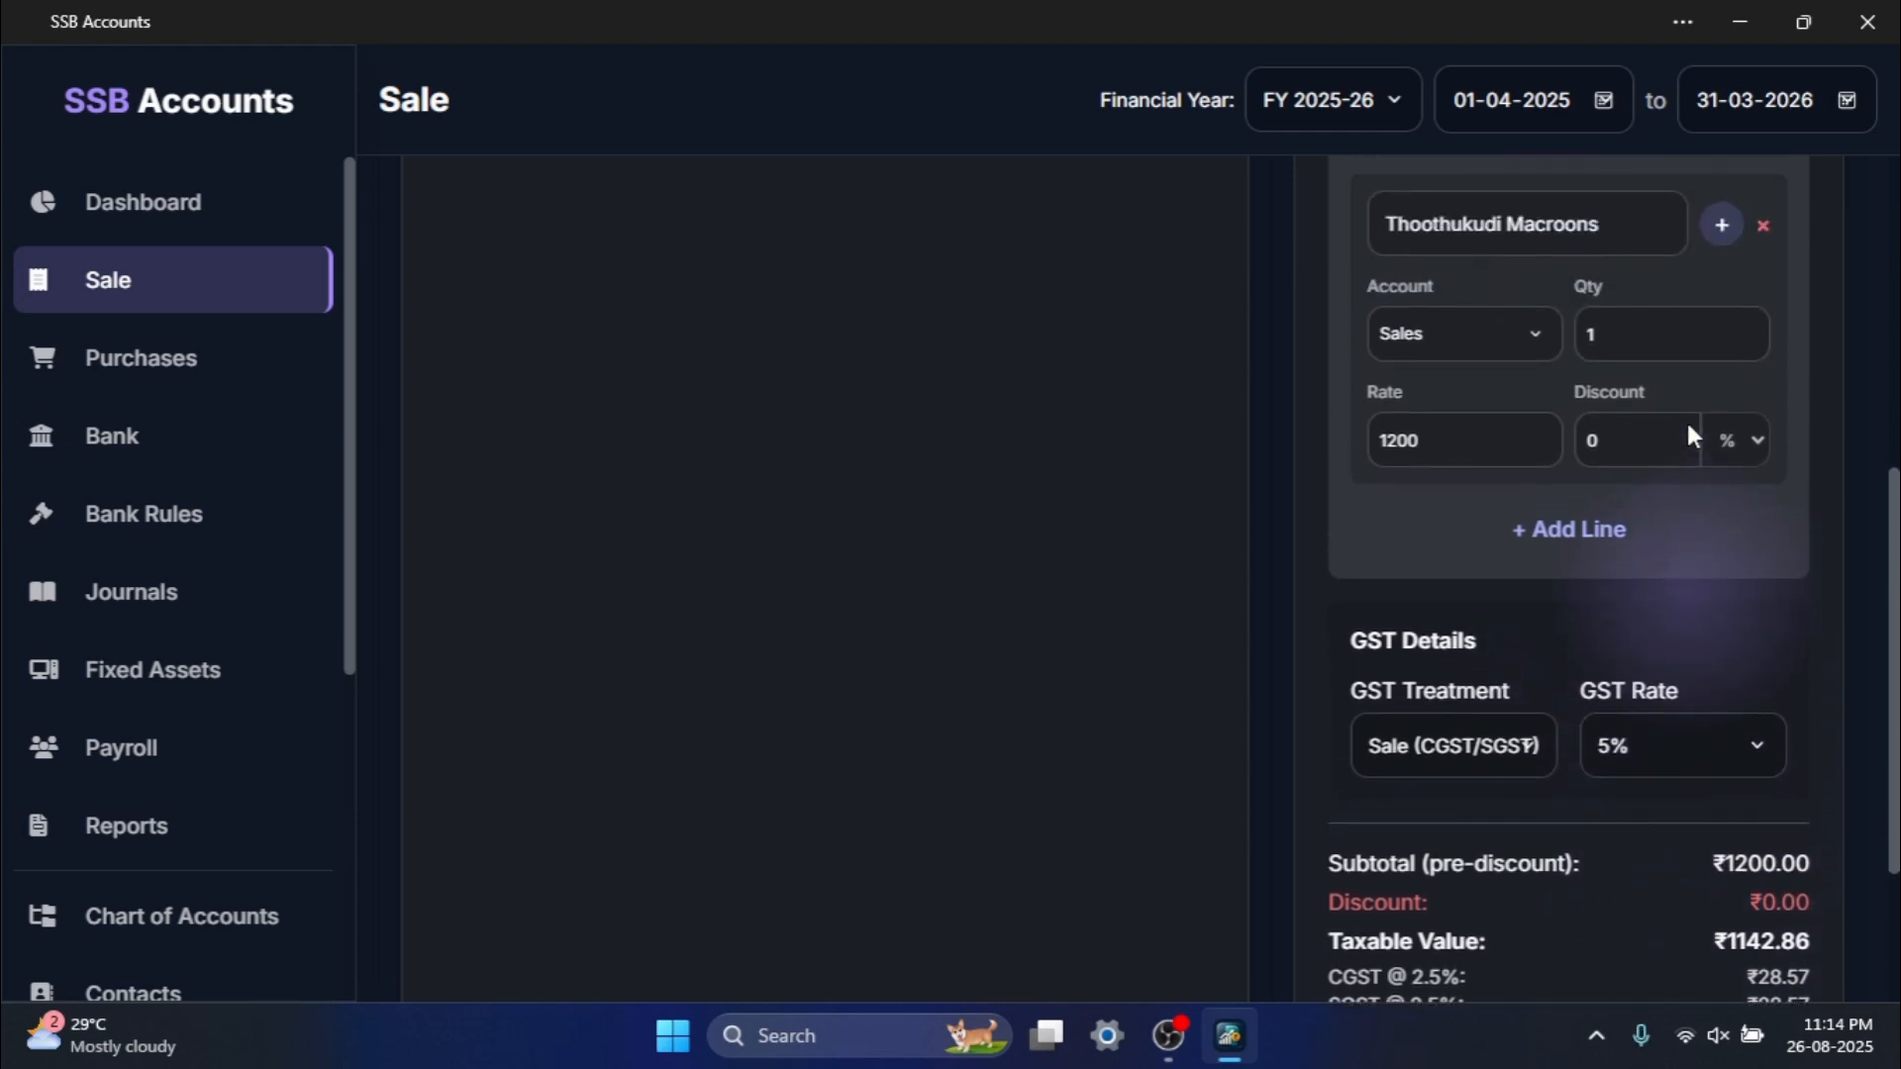
pyautogui.click(1597, 428)
pyautogui.press('BackSpace')
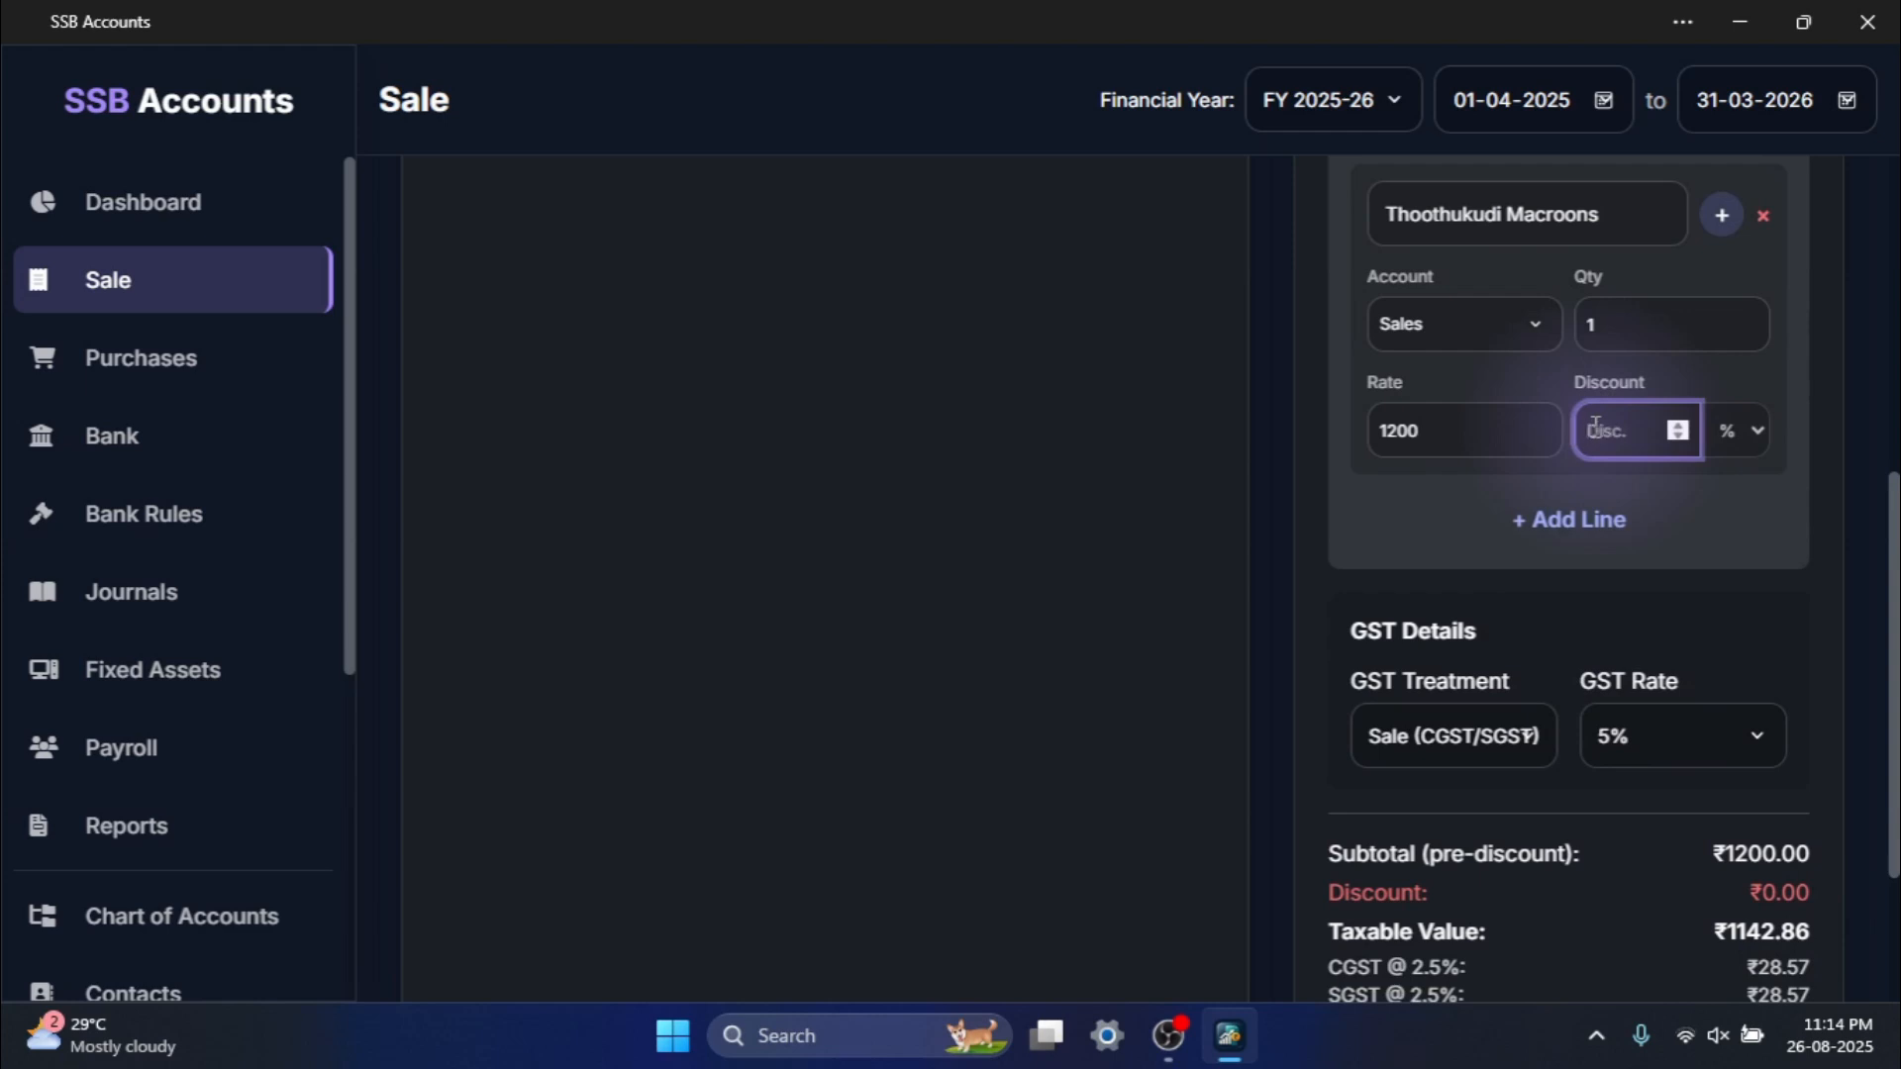
pyautogui.write('5')
pyautogui.scroll(-3, 1706, 638)
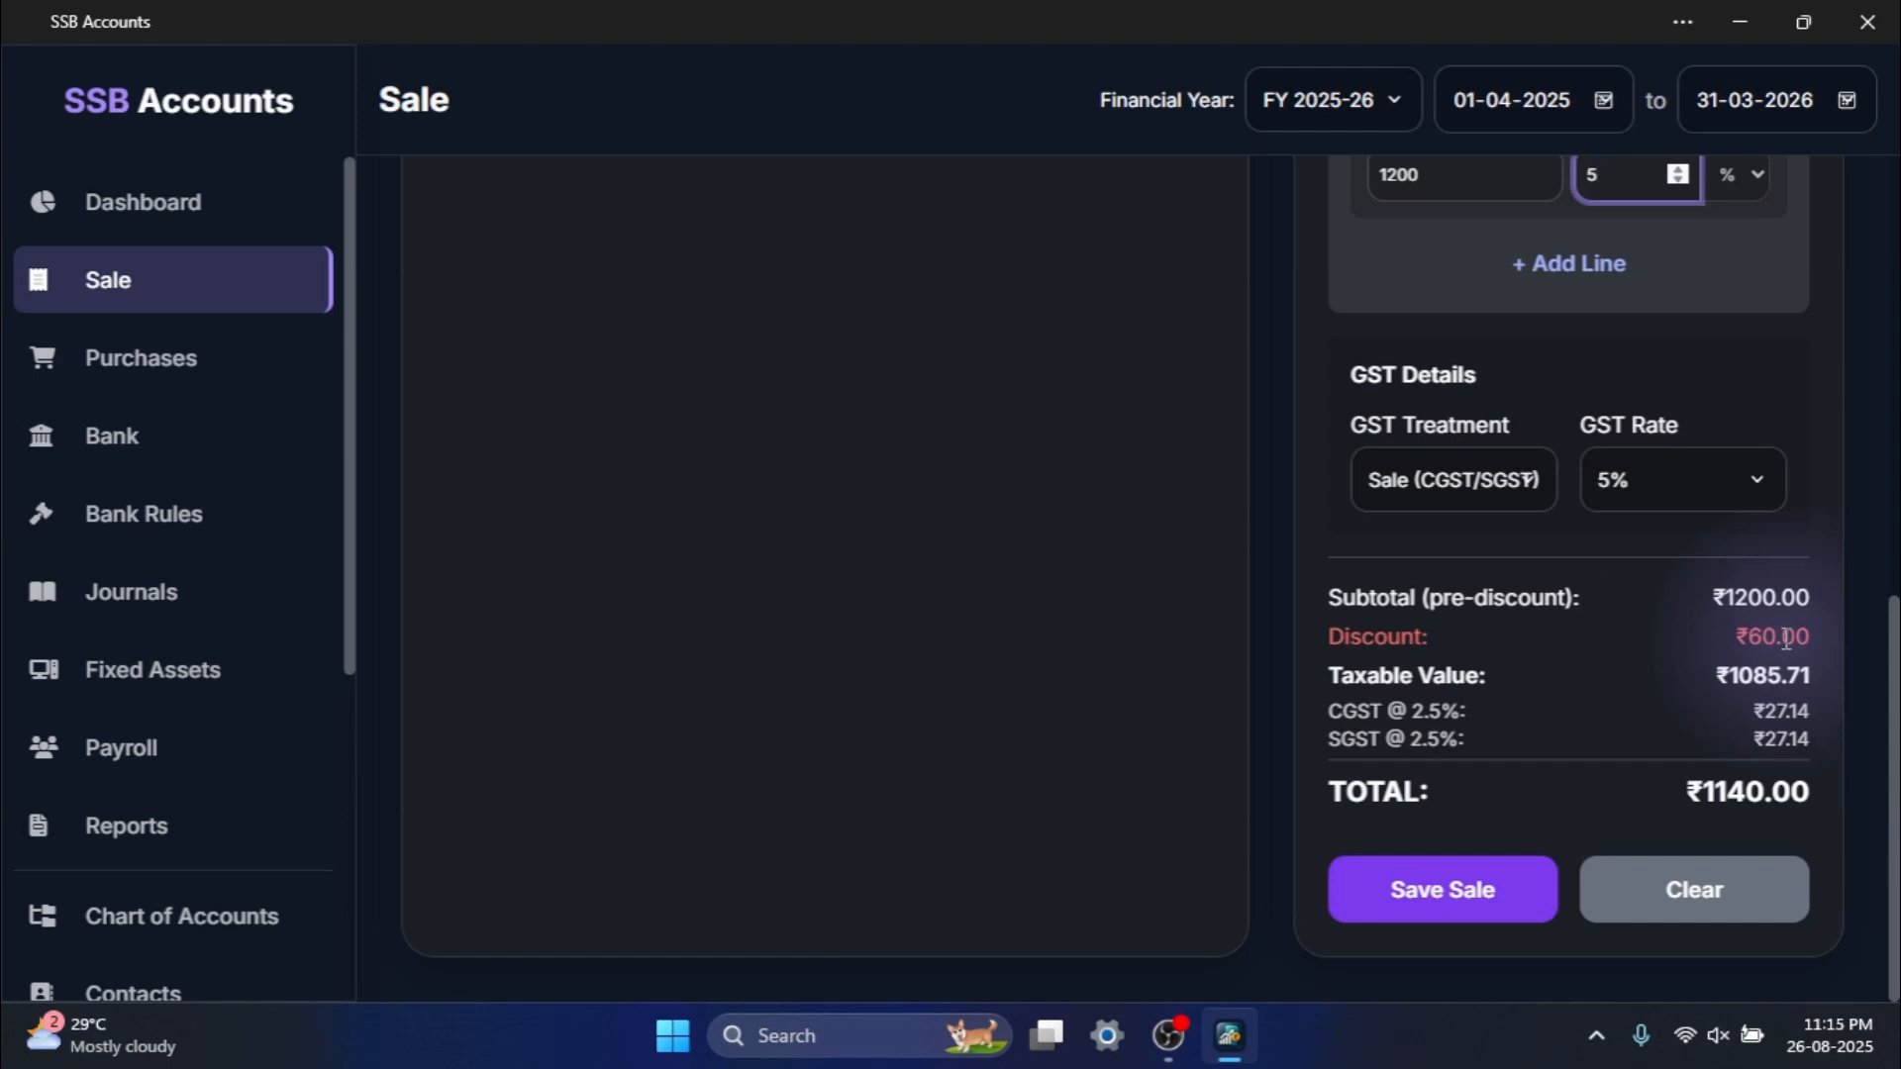
pyautogui.click(1420, 893)
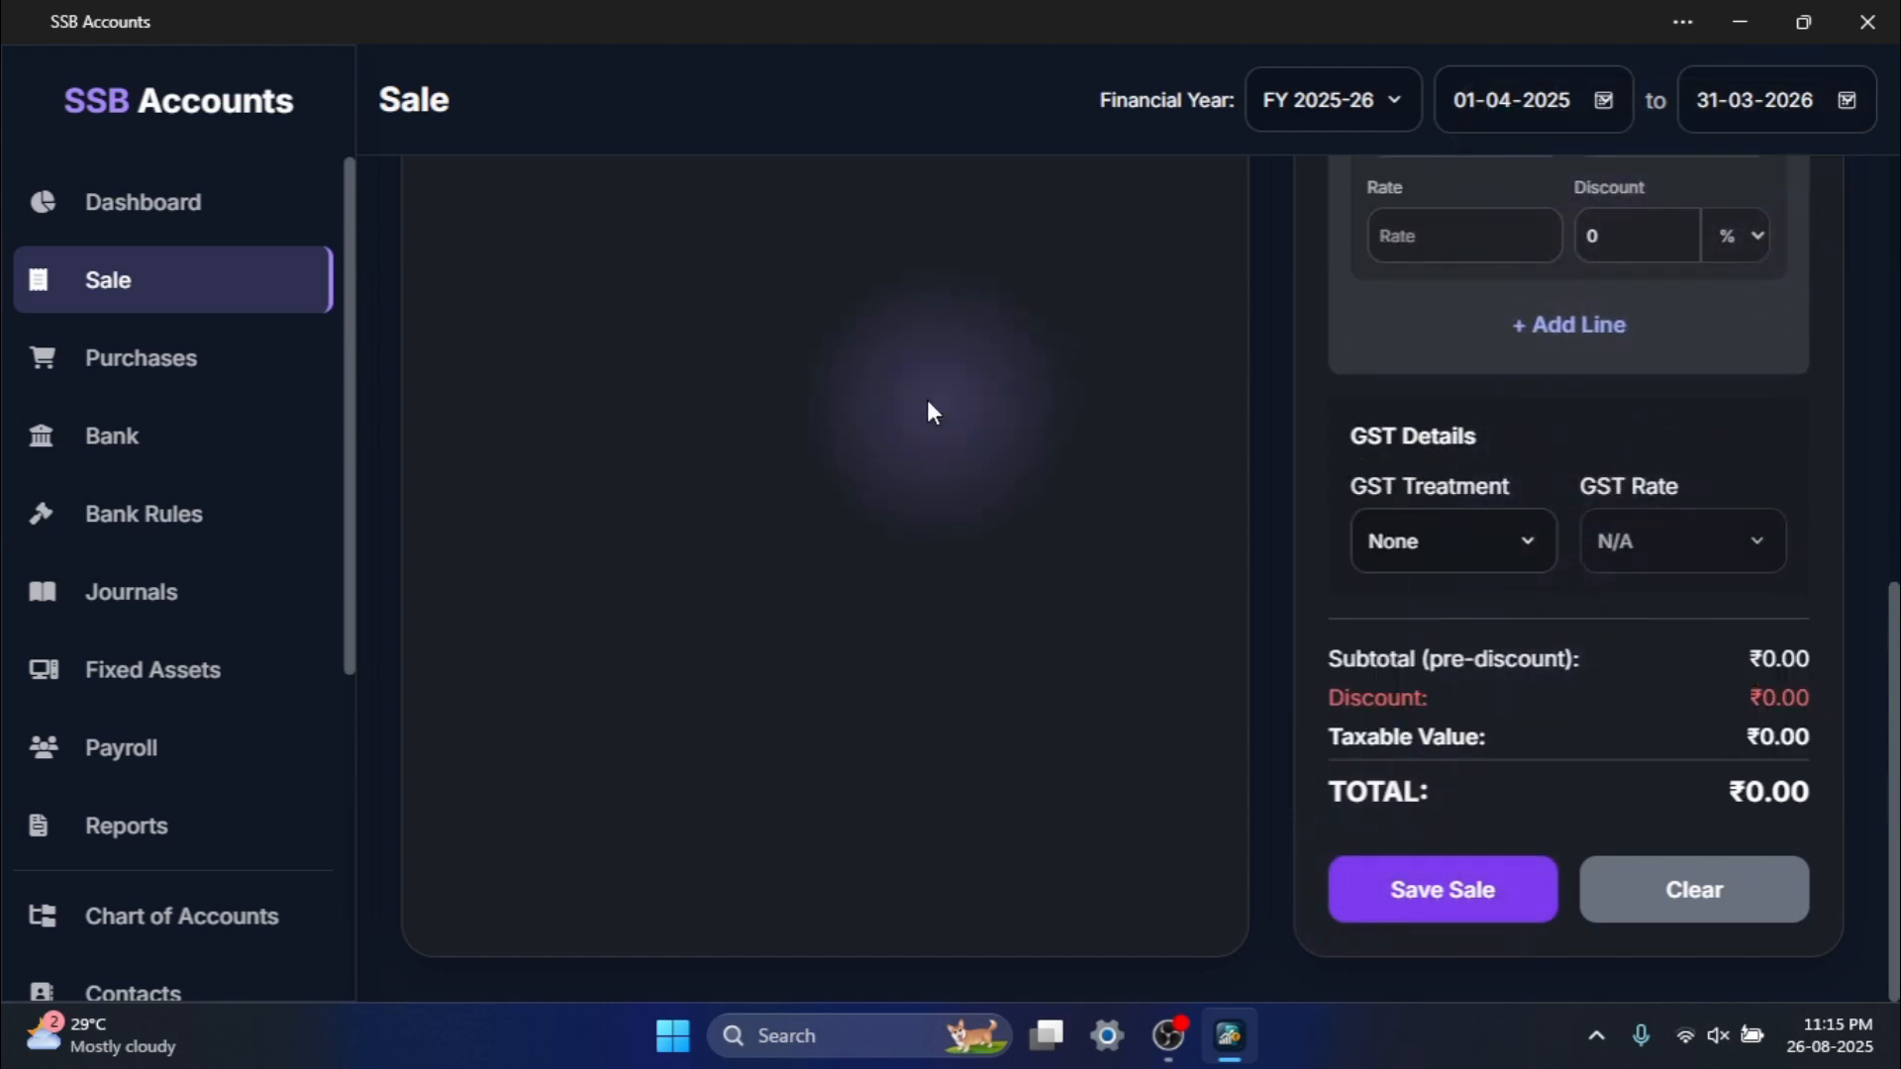
pyautogui.scroll(8, 909, 426)
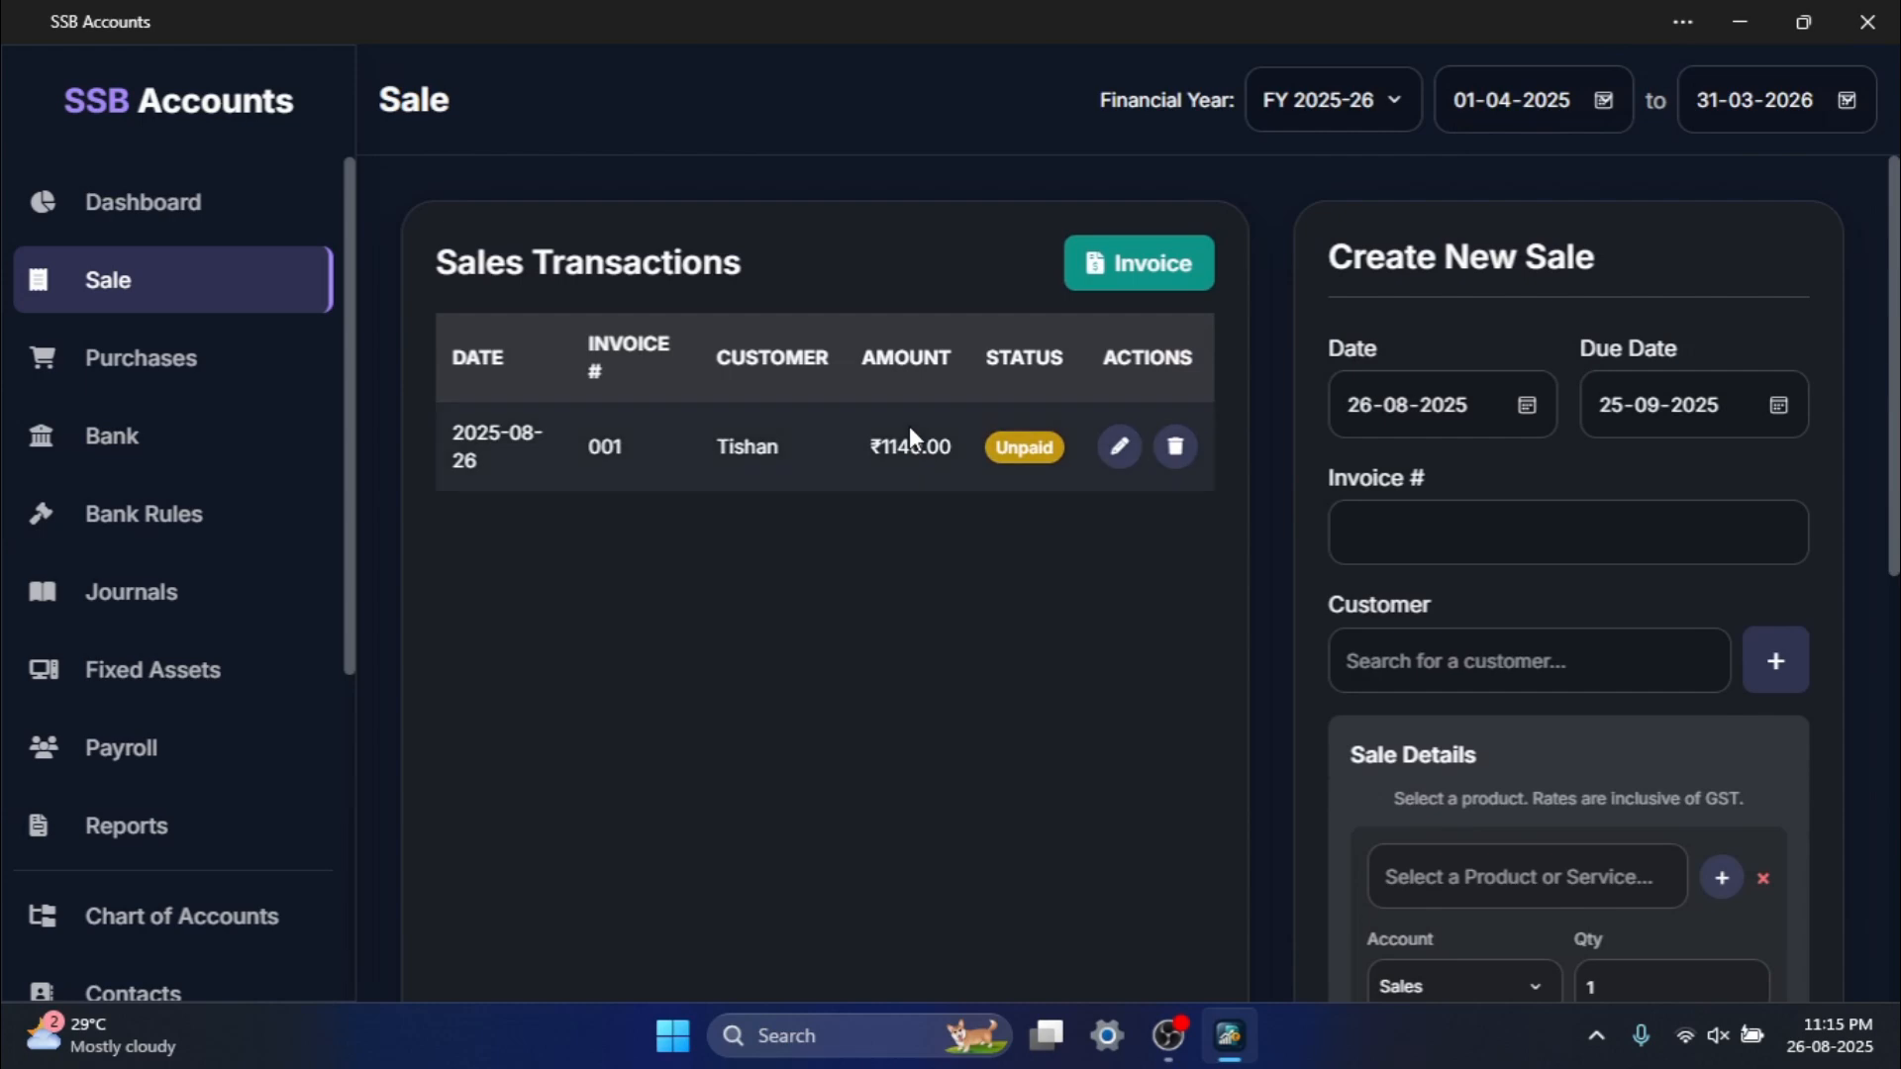
pyautogui.scroll(-1, 875, 426)
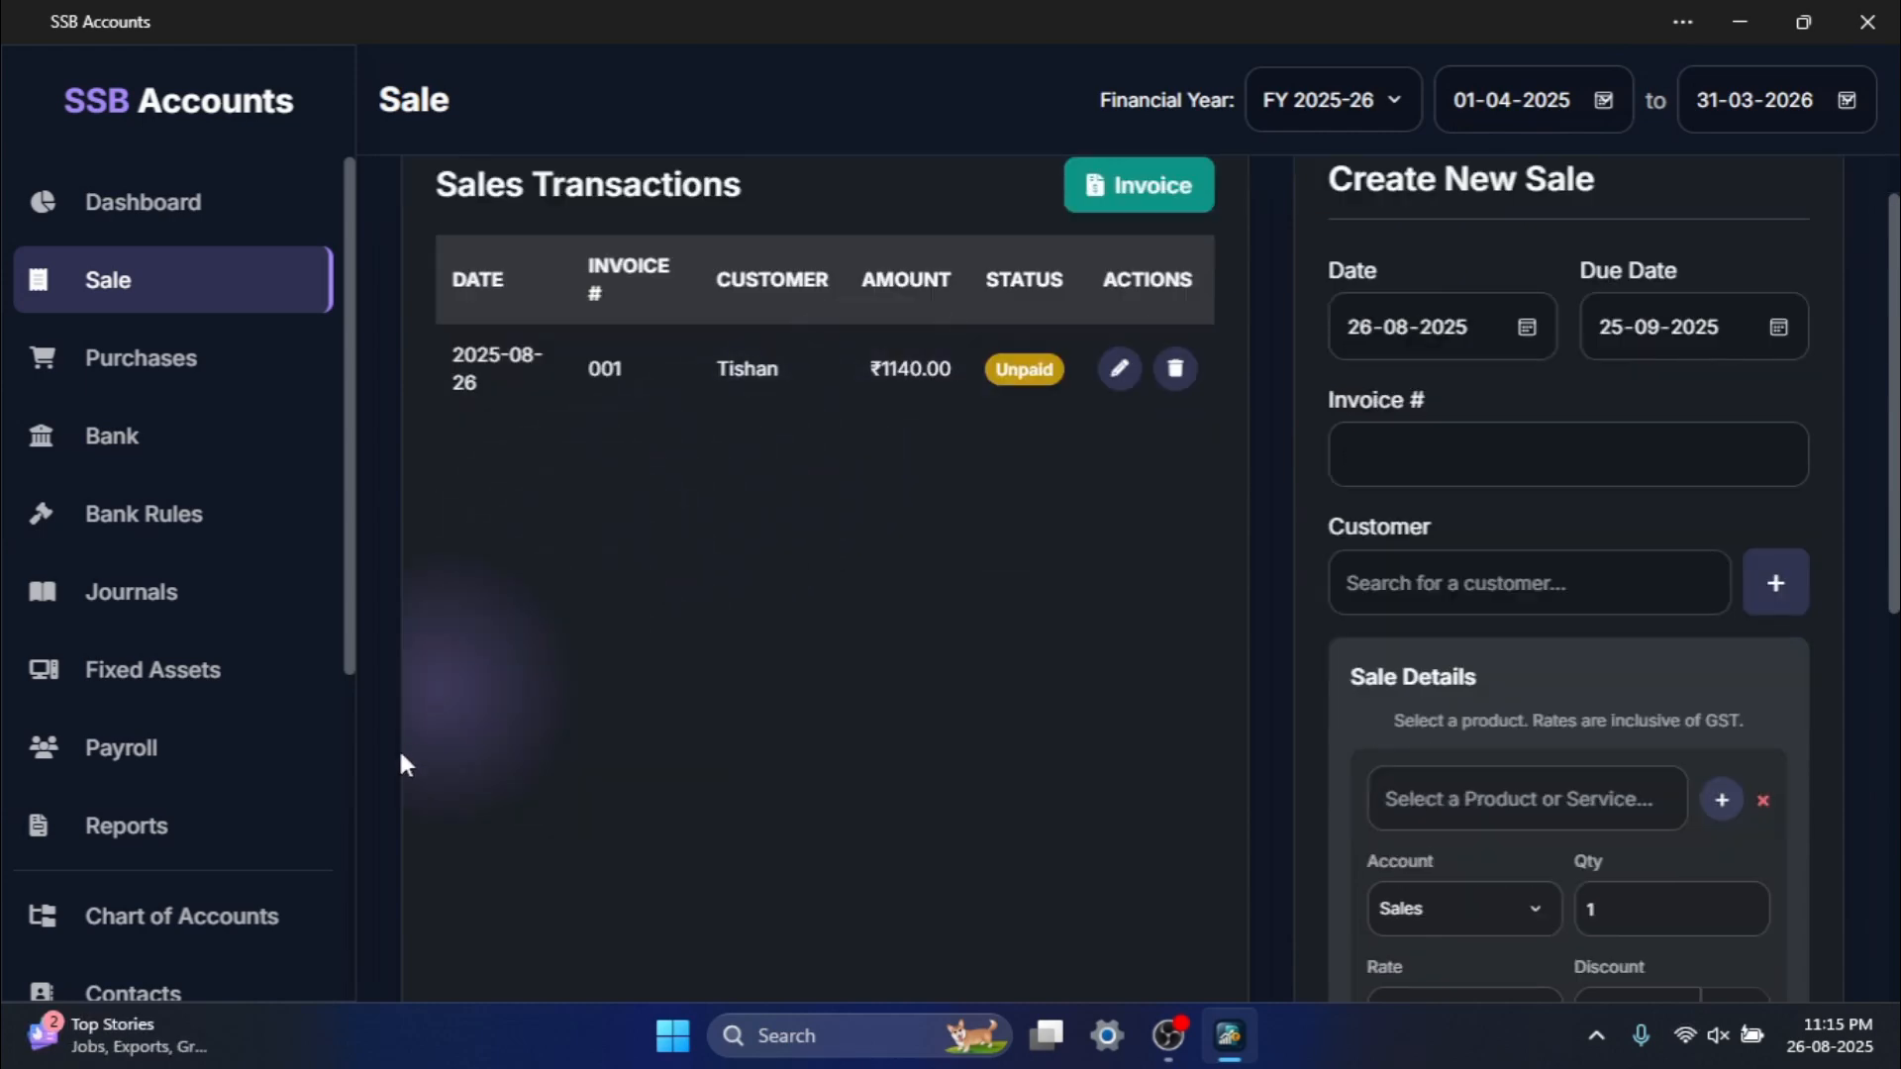
# Open the GL Detail (with GST) report and examine the receivable, CGST, SGST and sales entries posted for the sale.
pyautogui.click(218, 814)
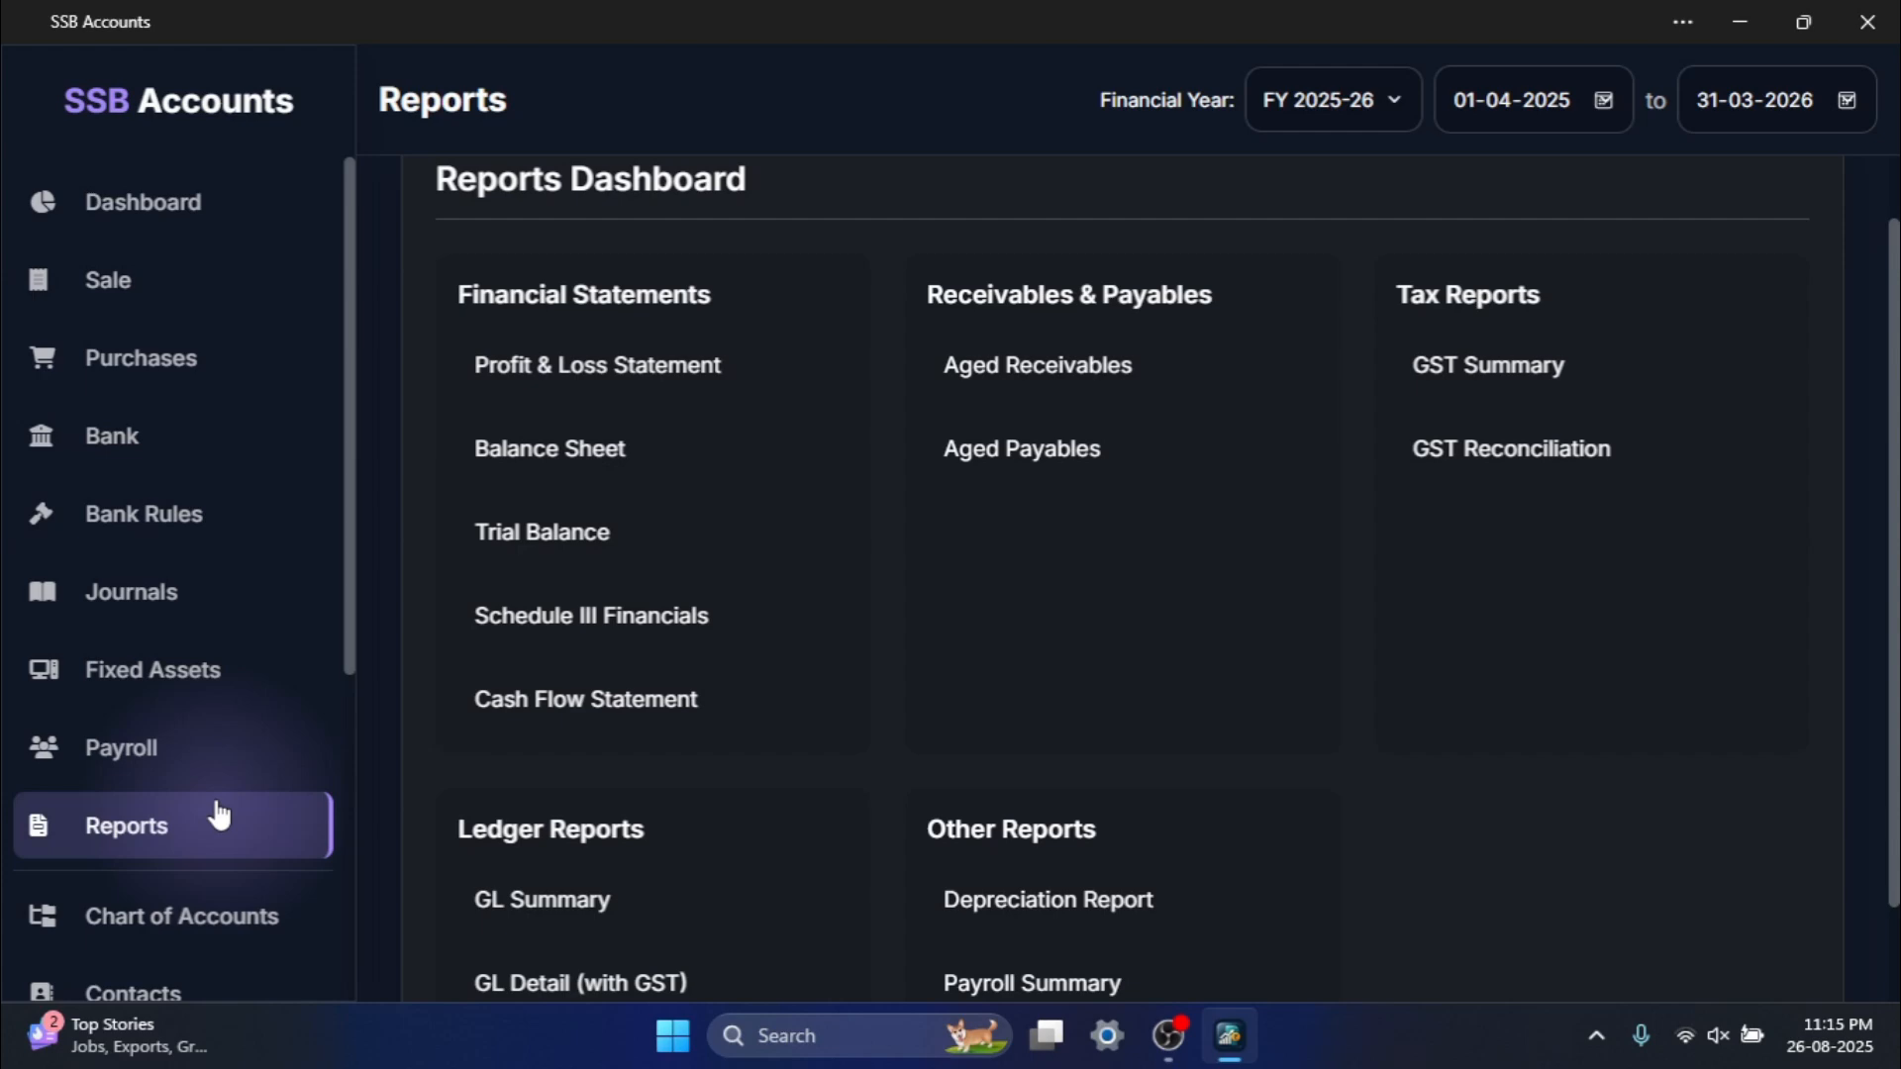
pyautogui.scroll(-2, 727, 686)
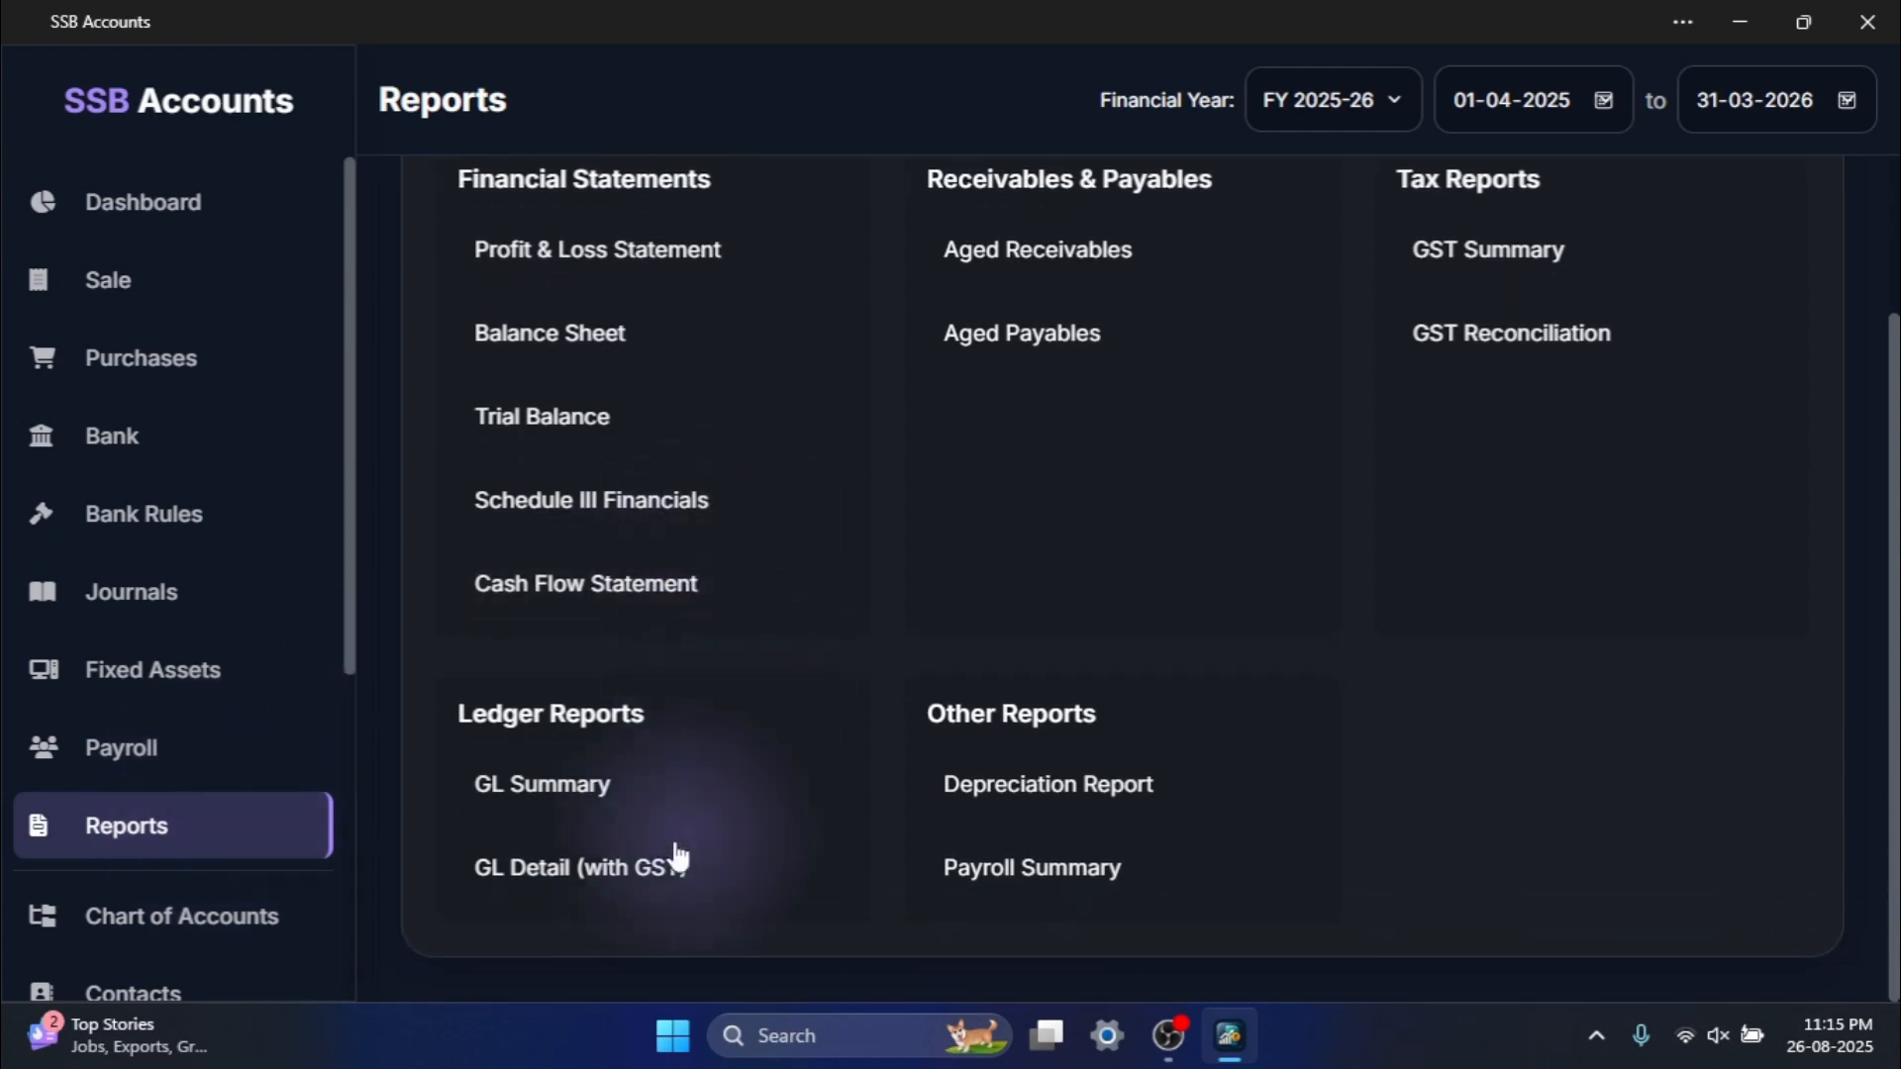
pyautogui.click(662, 870)
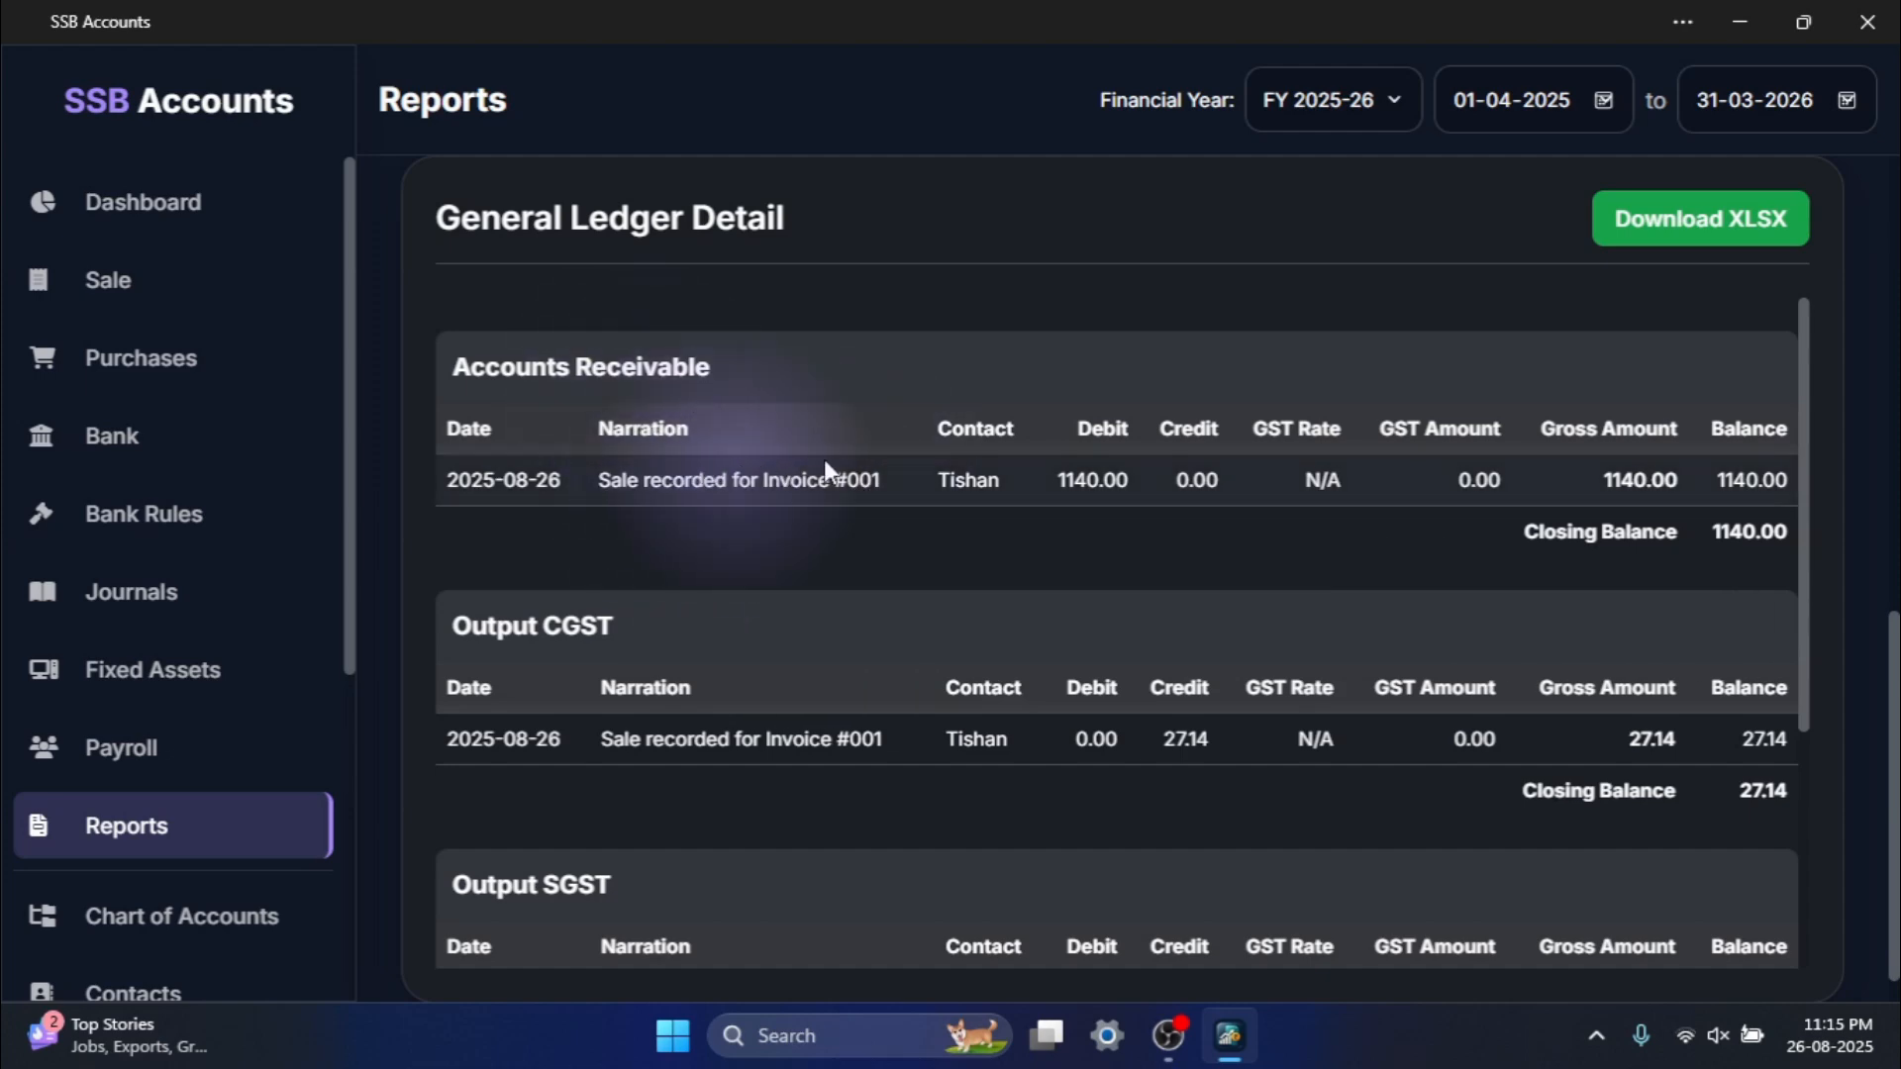
pyautogui.scroll(-1, 1581, 606)
pyautogui.scroll(-4, 1580, 597)
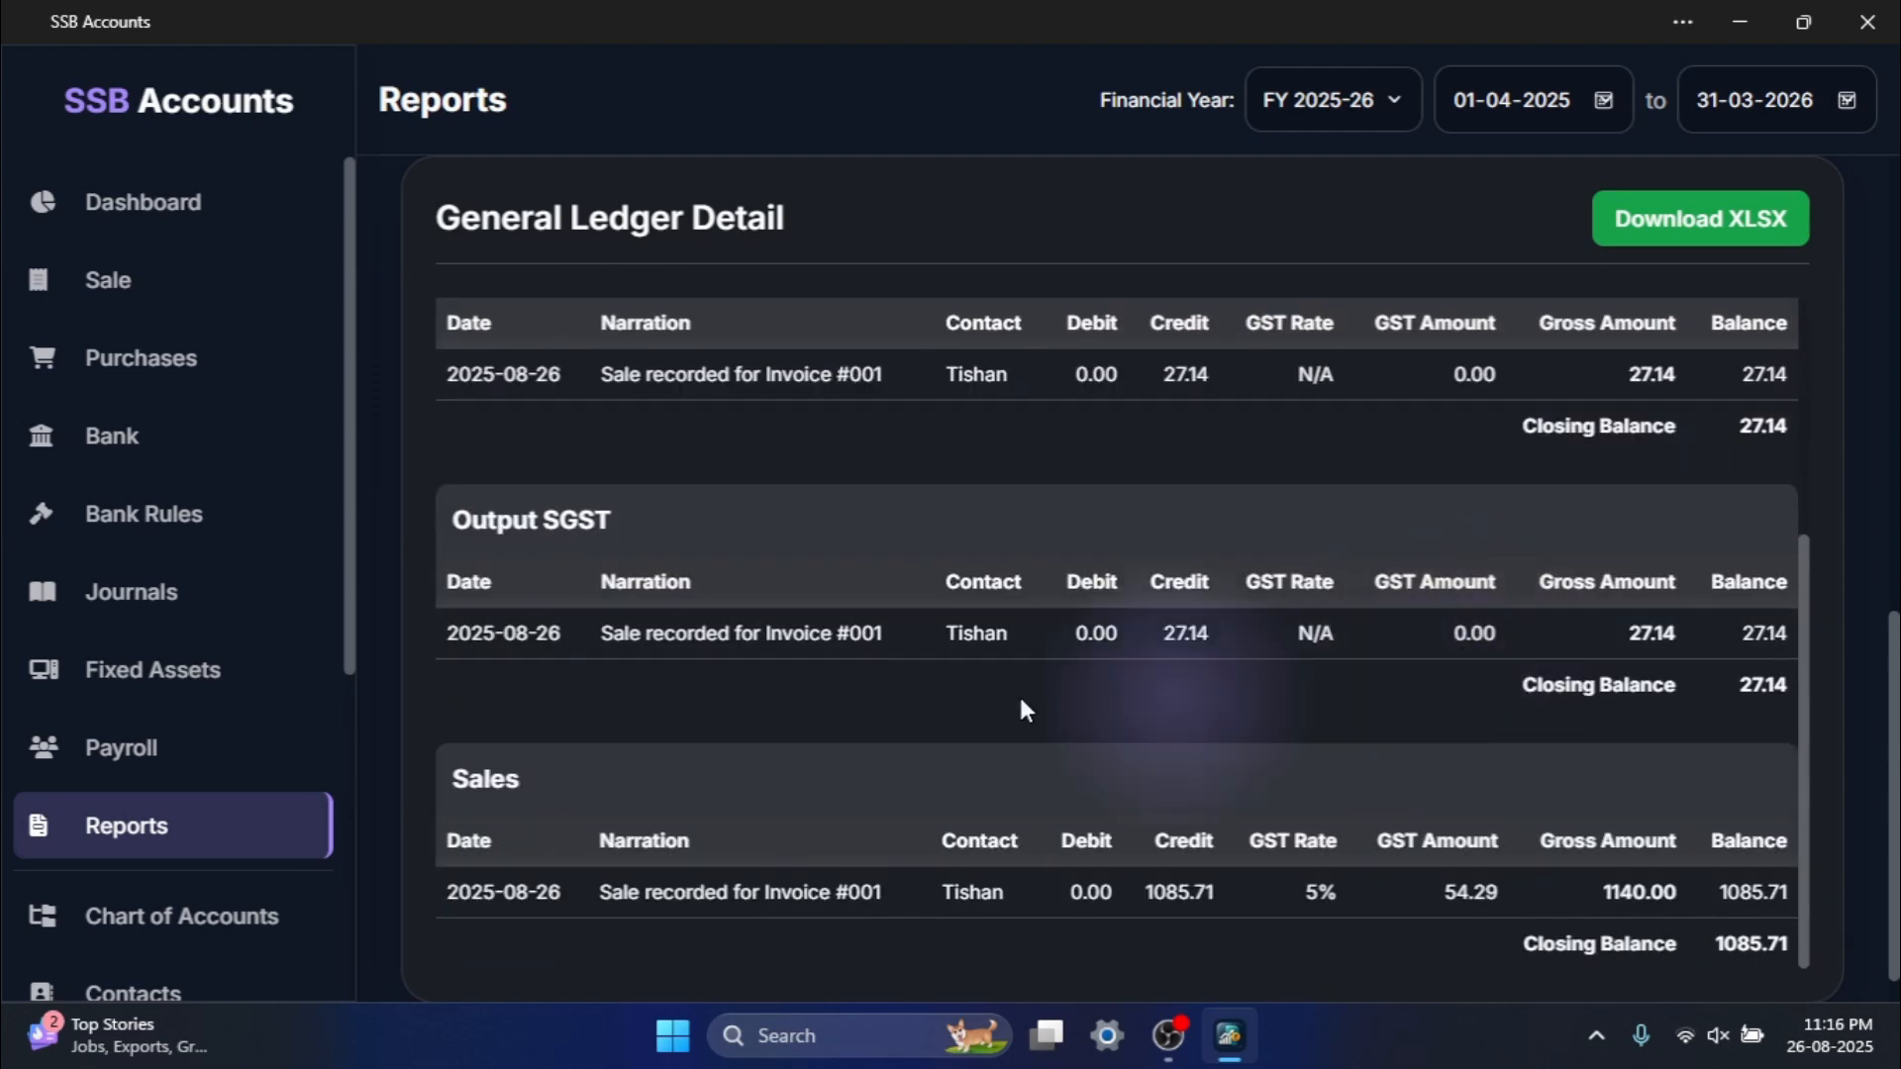
pyautogui.scroll(-1, 1091, 773)
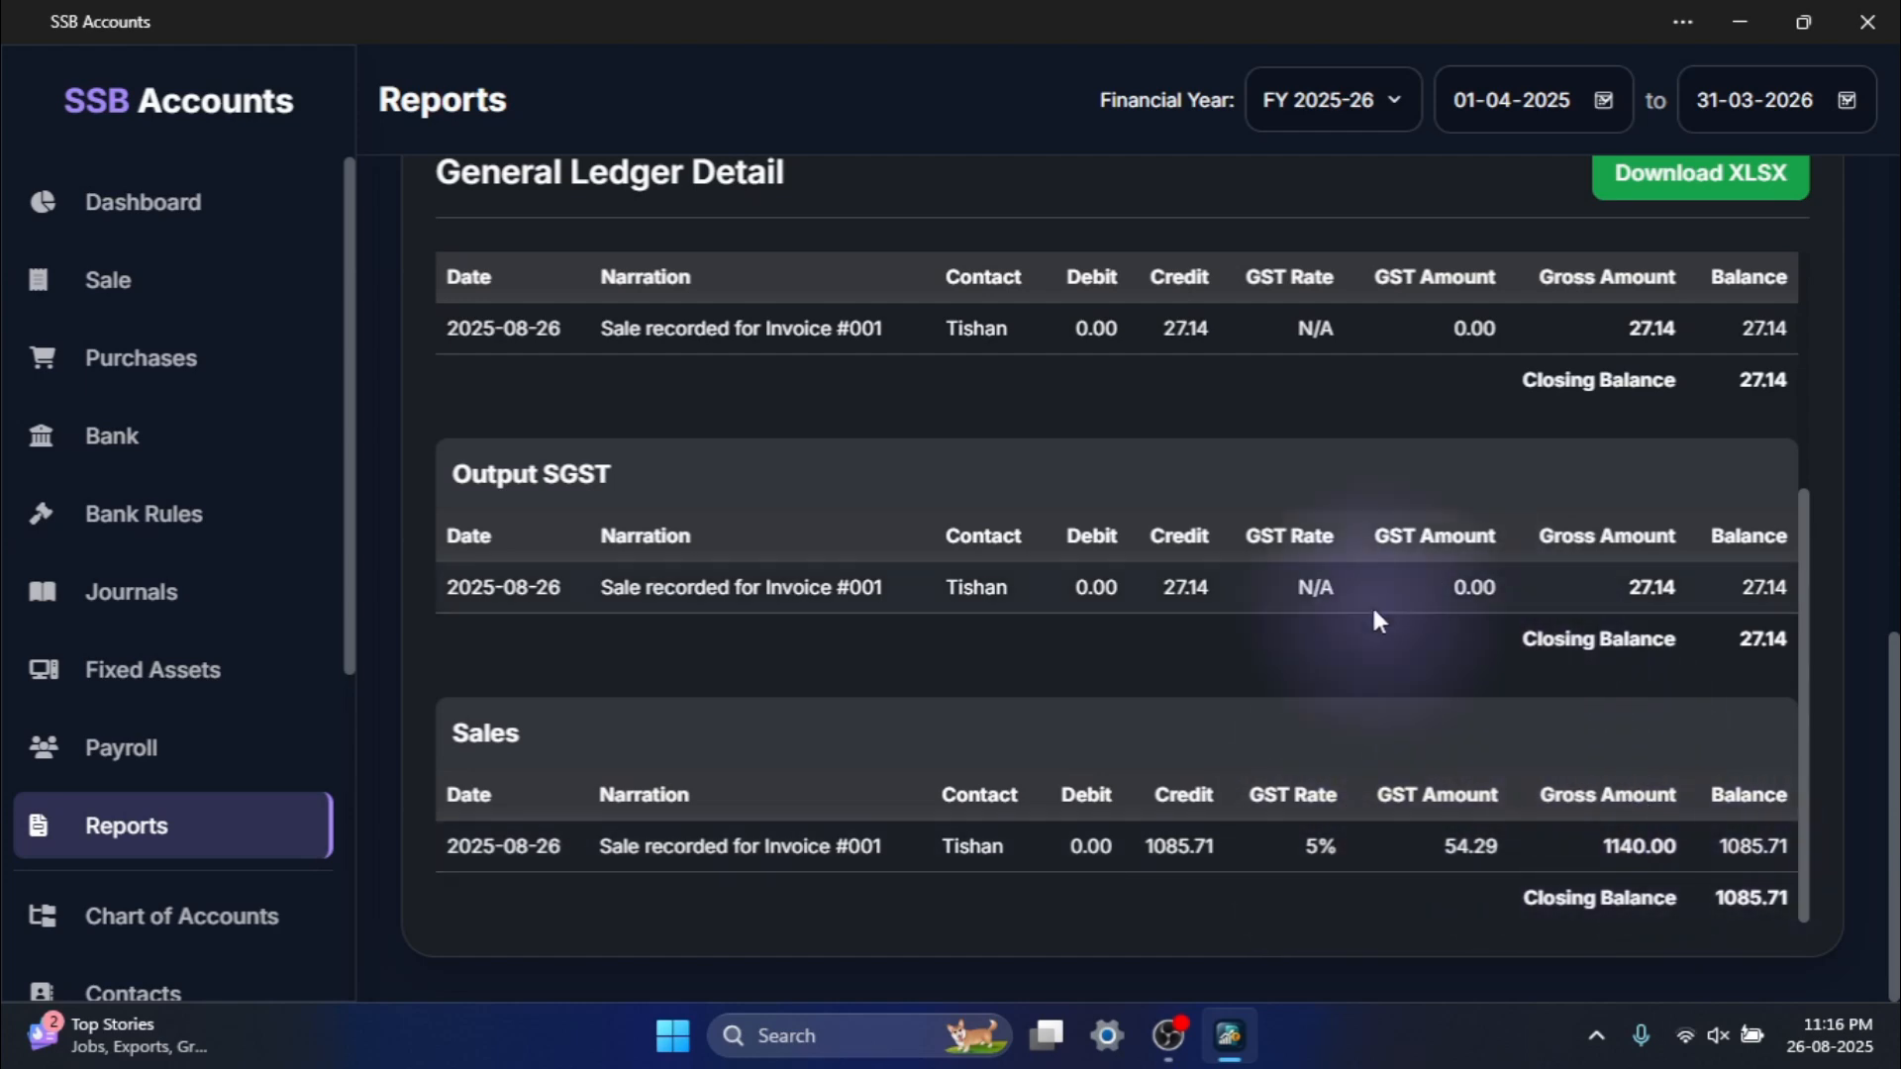
pyautogui.scroll(4, 1375, 616)
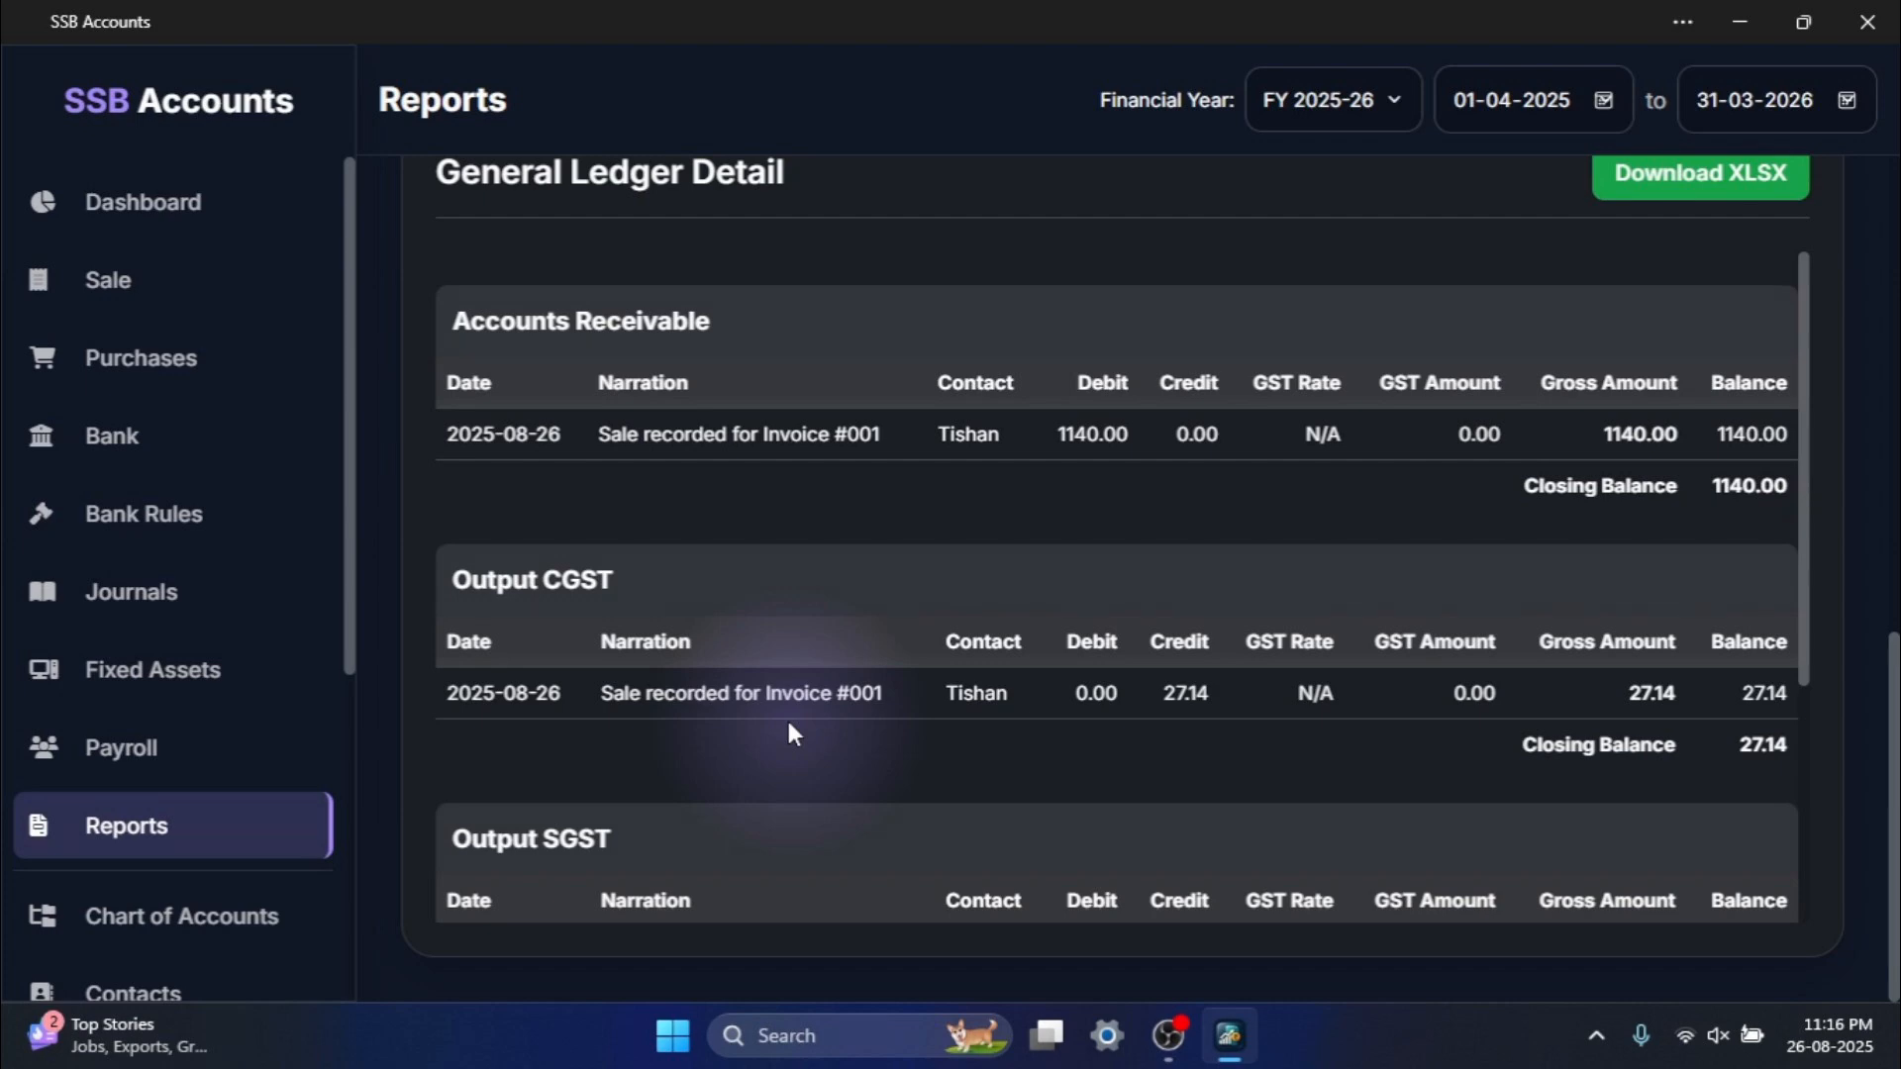
# Add a new bank account with the bank name SBI and its account number.
pyautogui.click(124, 280)
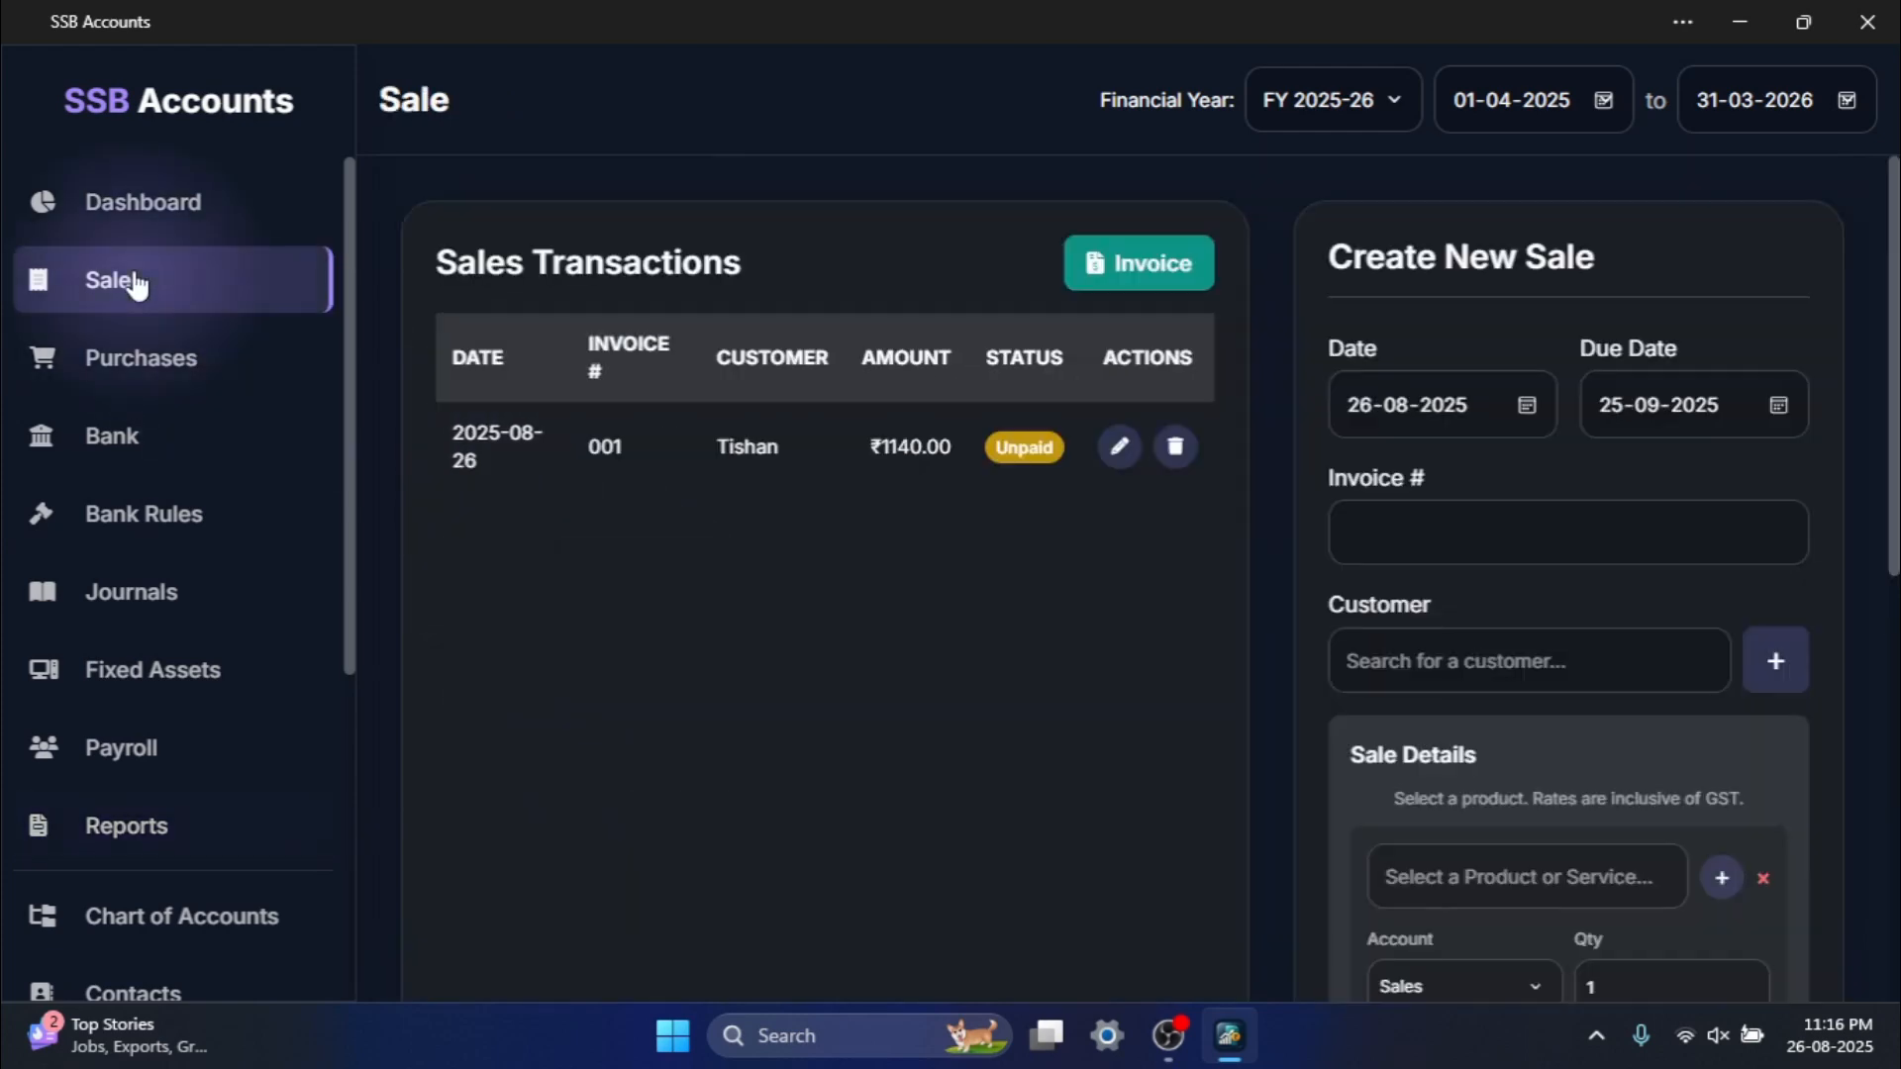
pyautogui.click(173, 462)
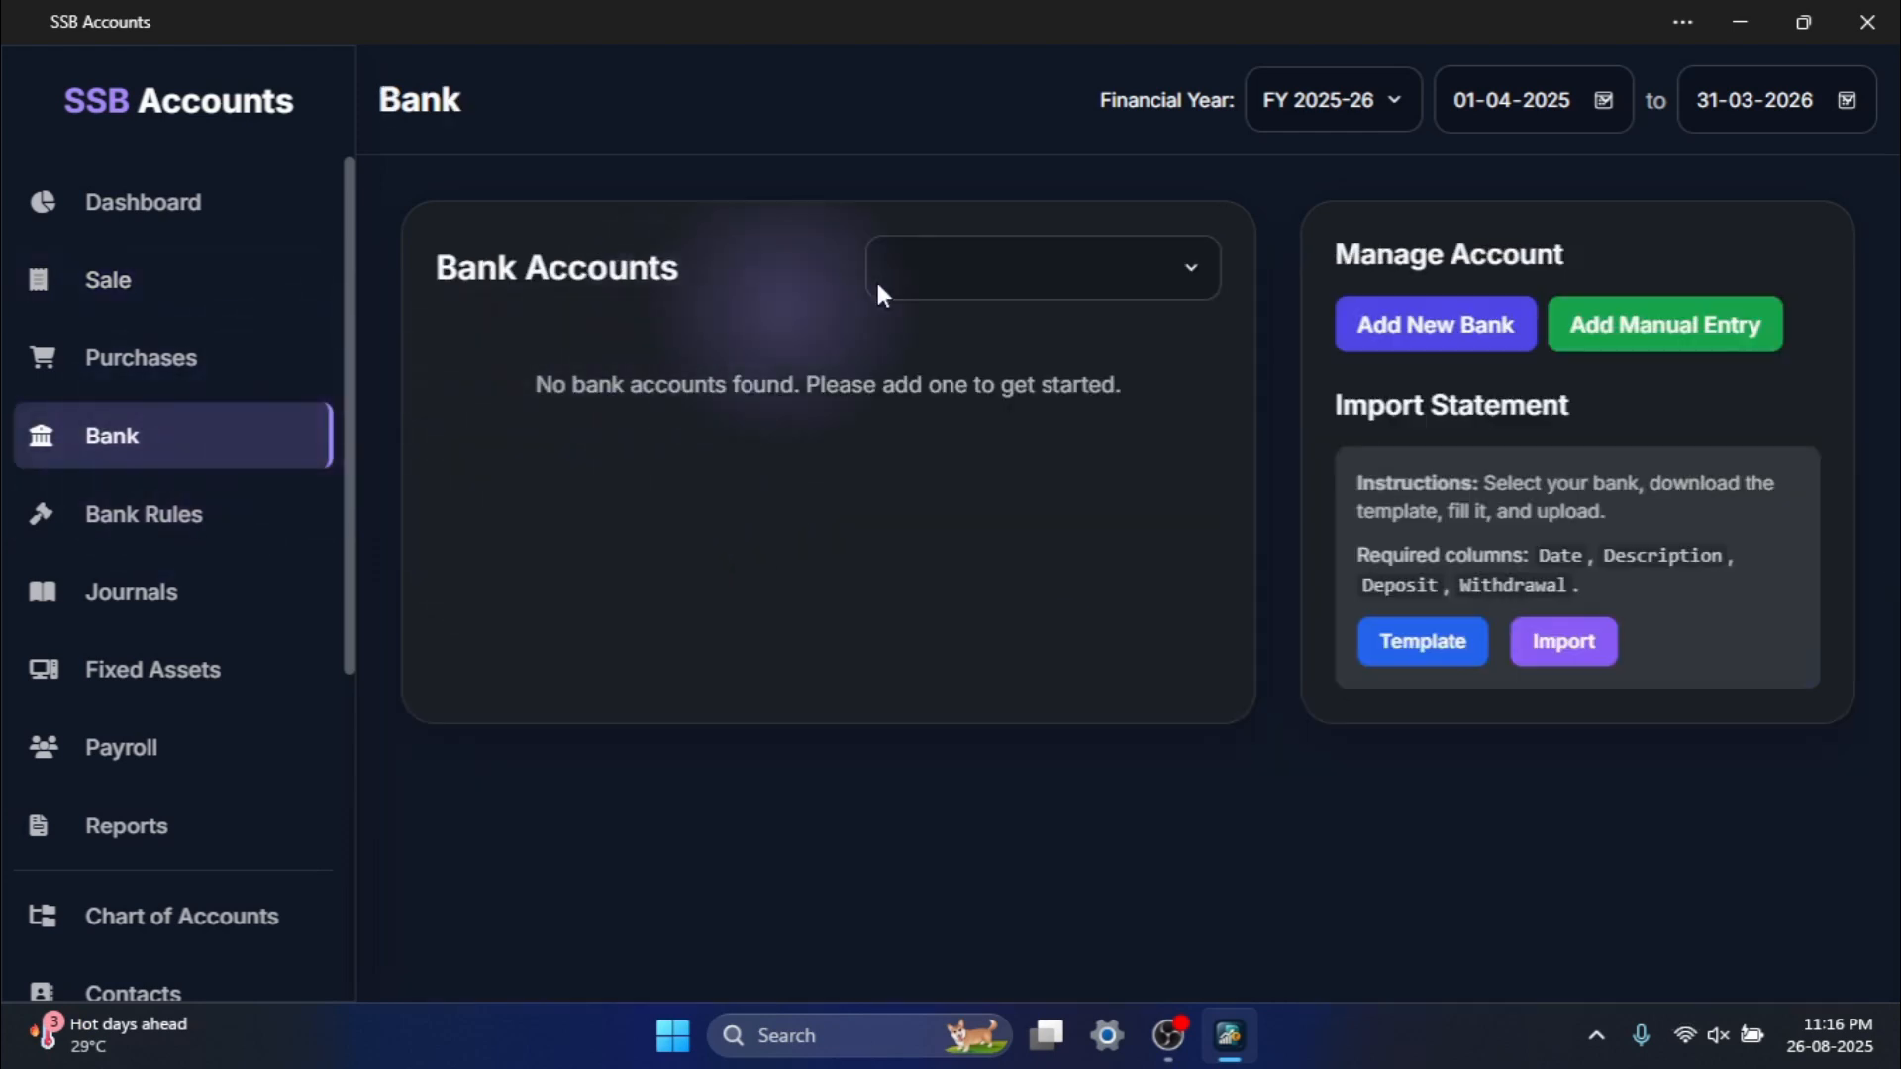
pyautogui.click(1438, 331)
pyautogui.write('SBI')
pyautogui.click(841, 619)
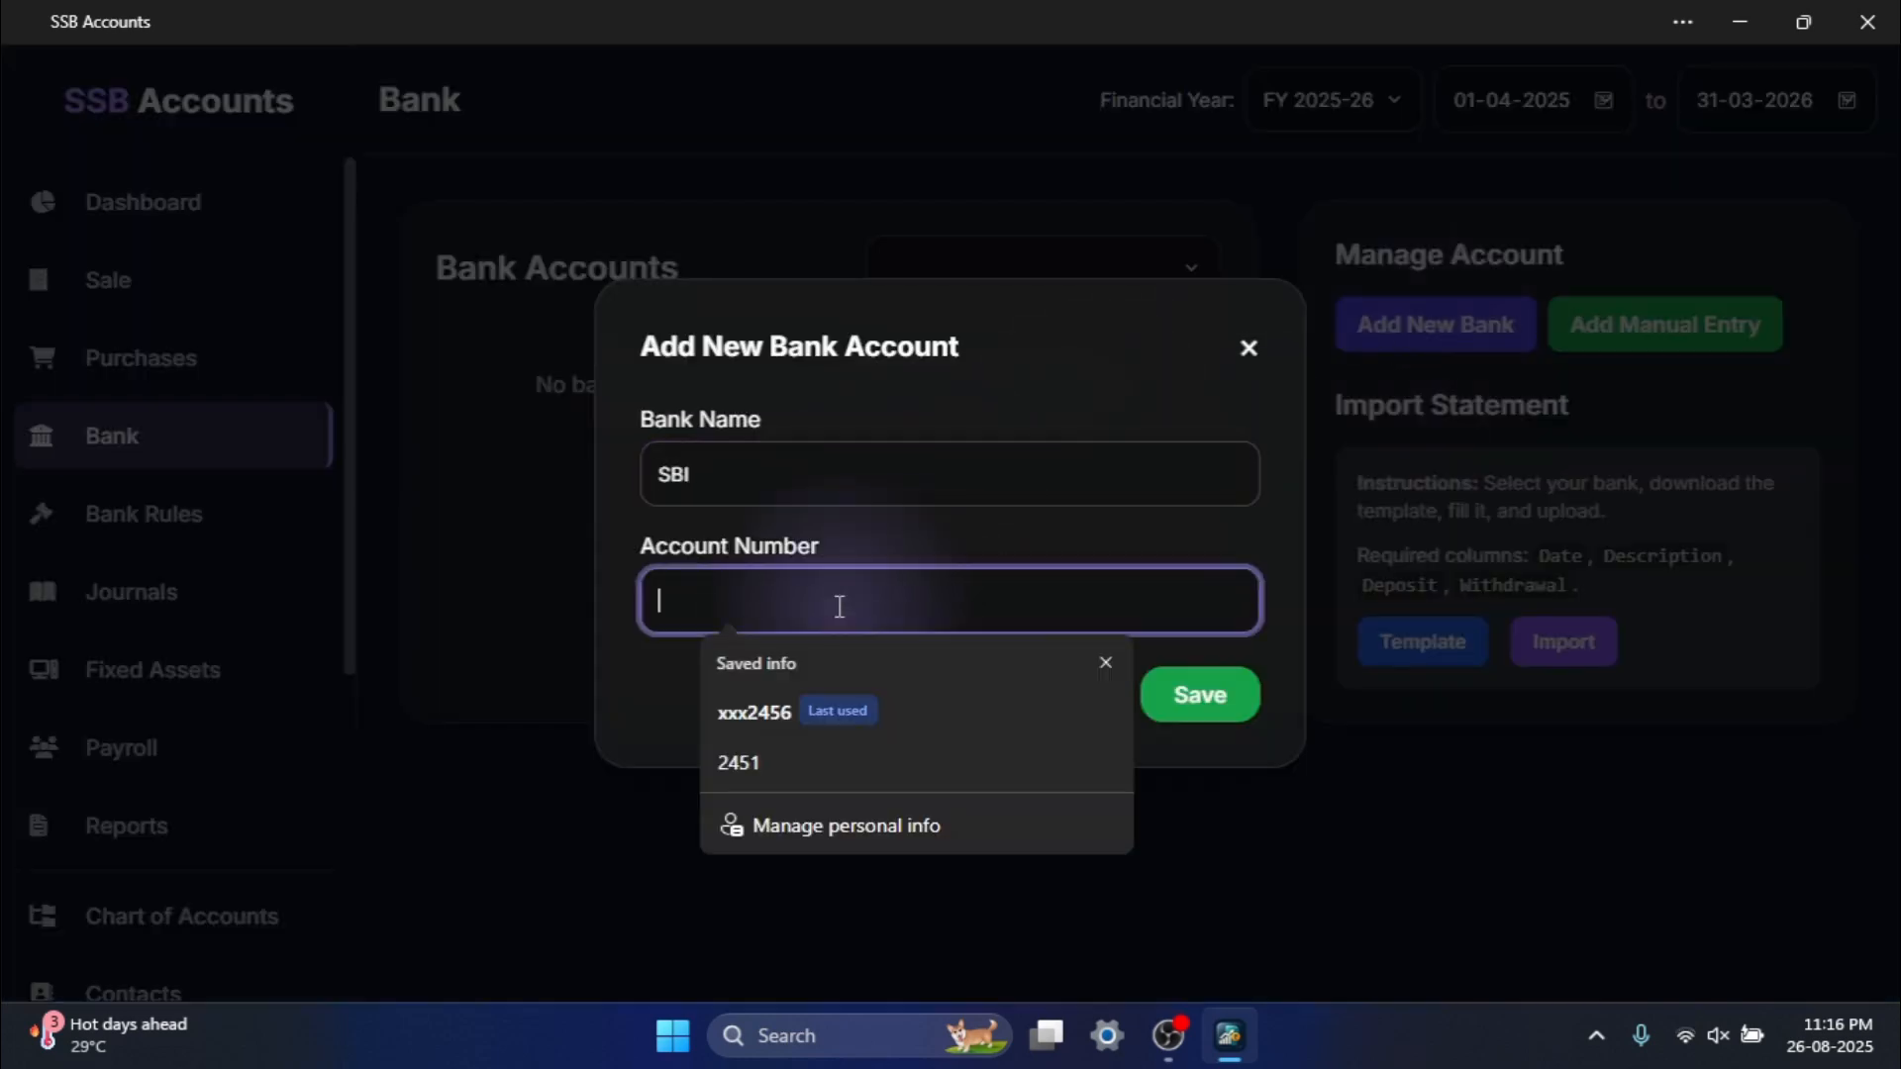
pyautogui.write('xx0077')
pyautogui.click(1184, 705)
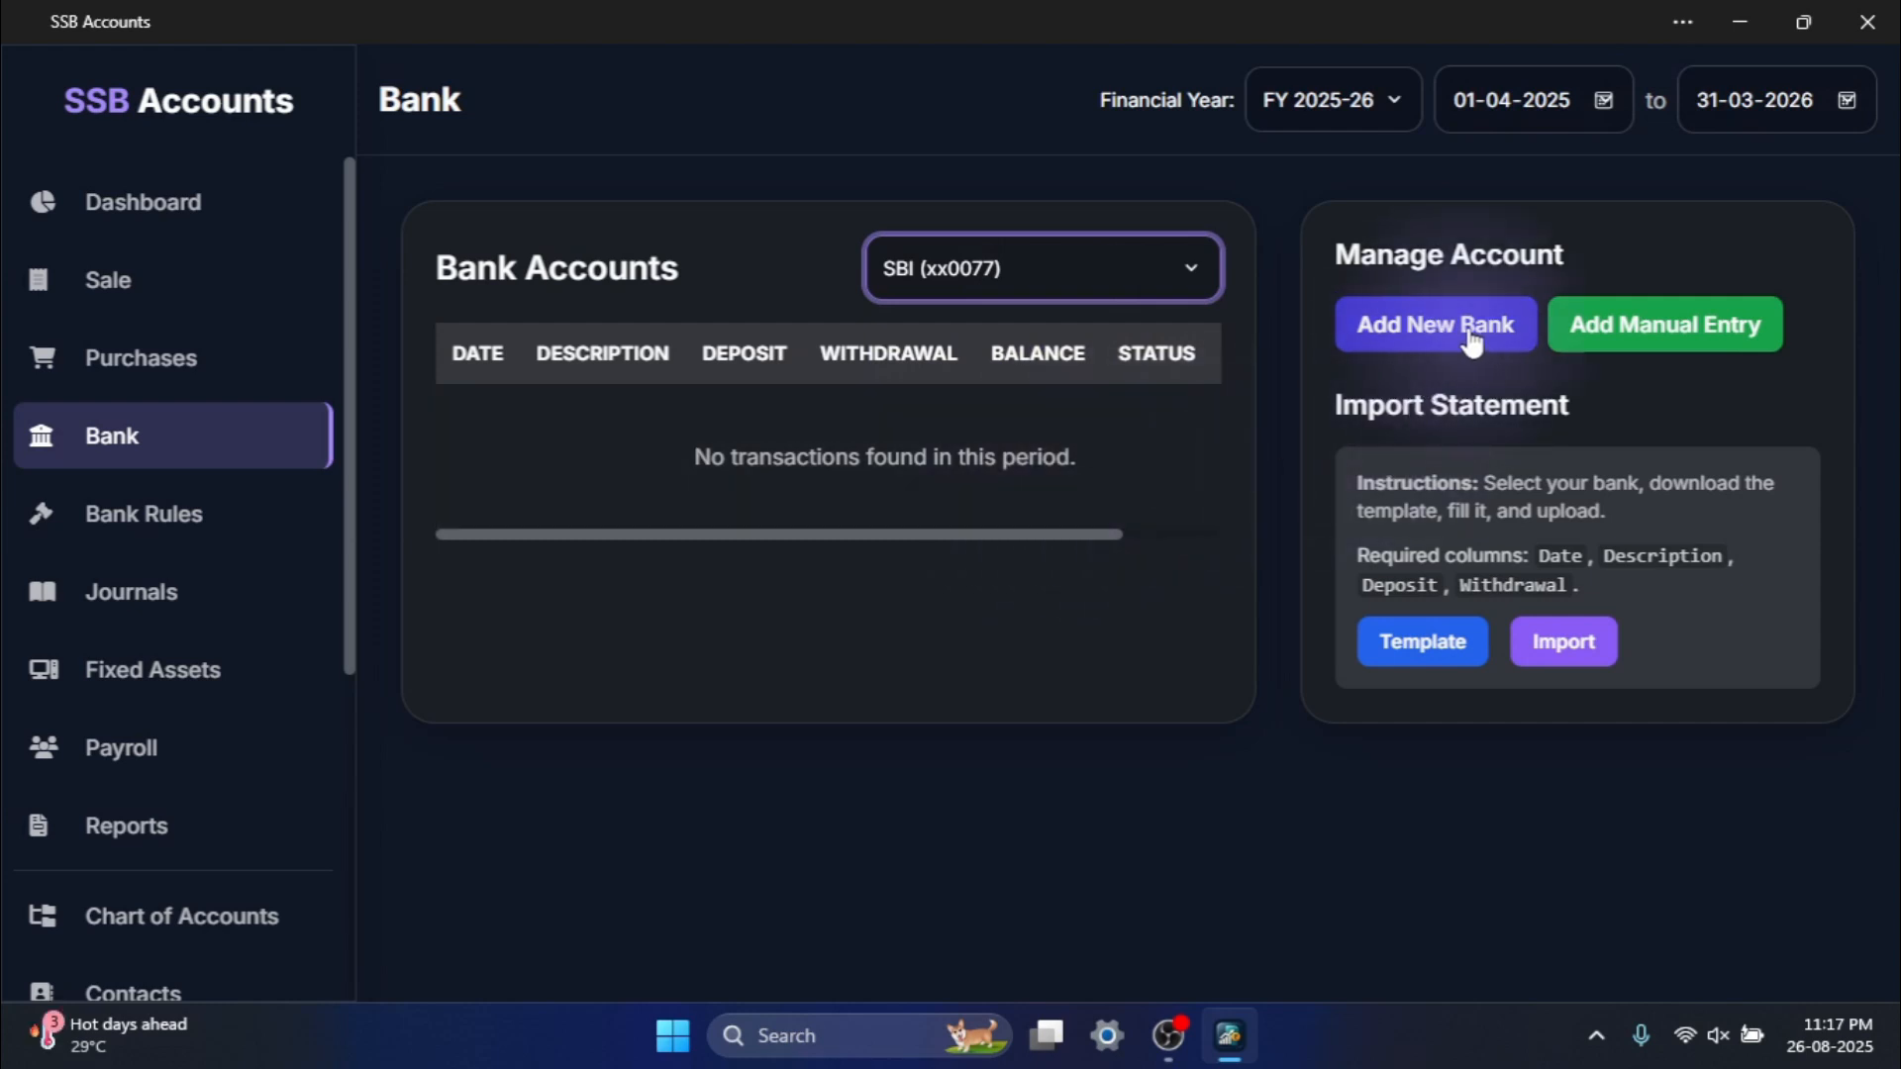
# Add a manual deposit entry of 1140 to the SBI account with the description "Sale for Inv#001 Received".
pyautogui.click(1695, 339)
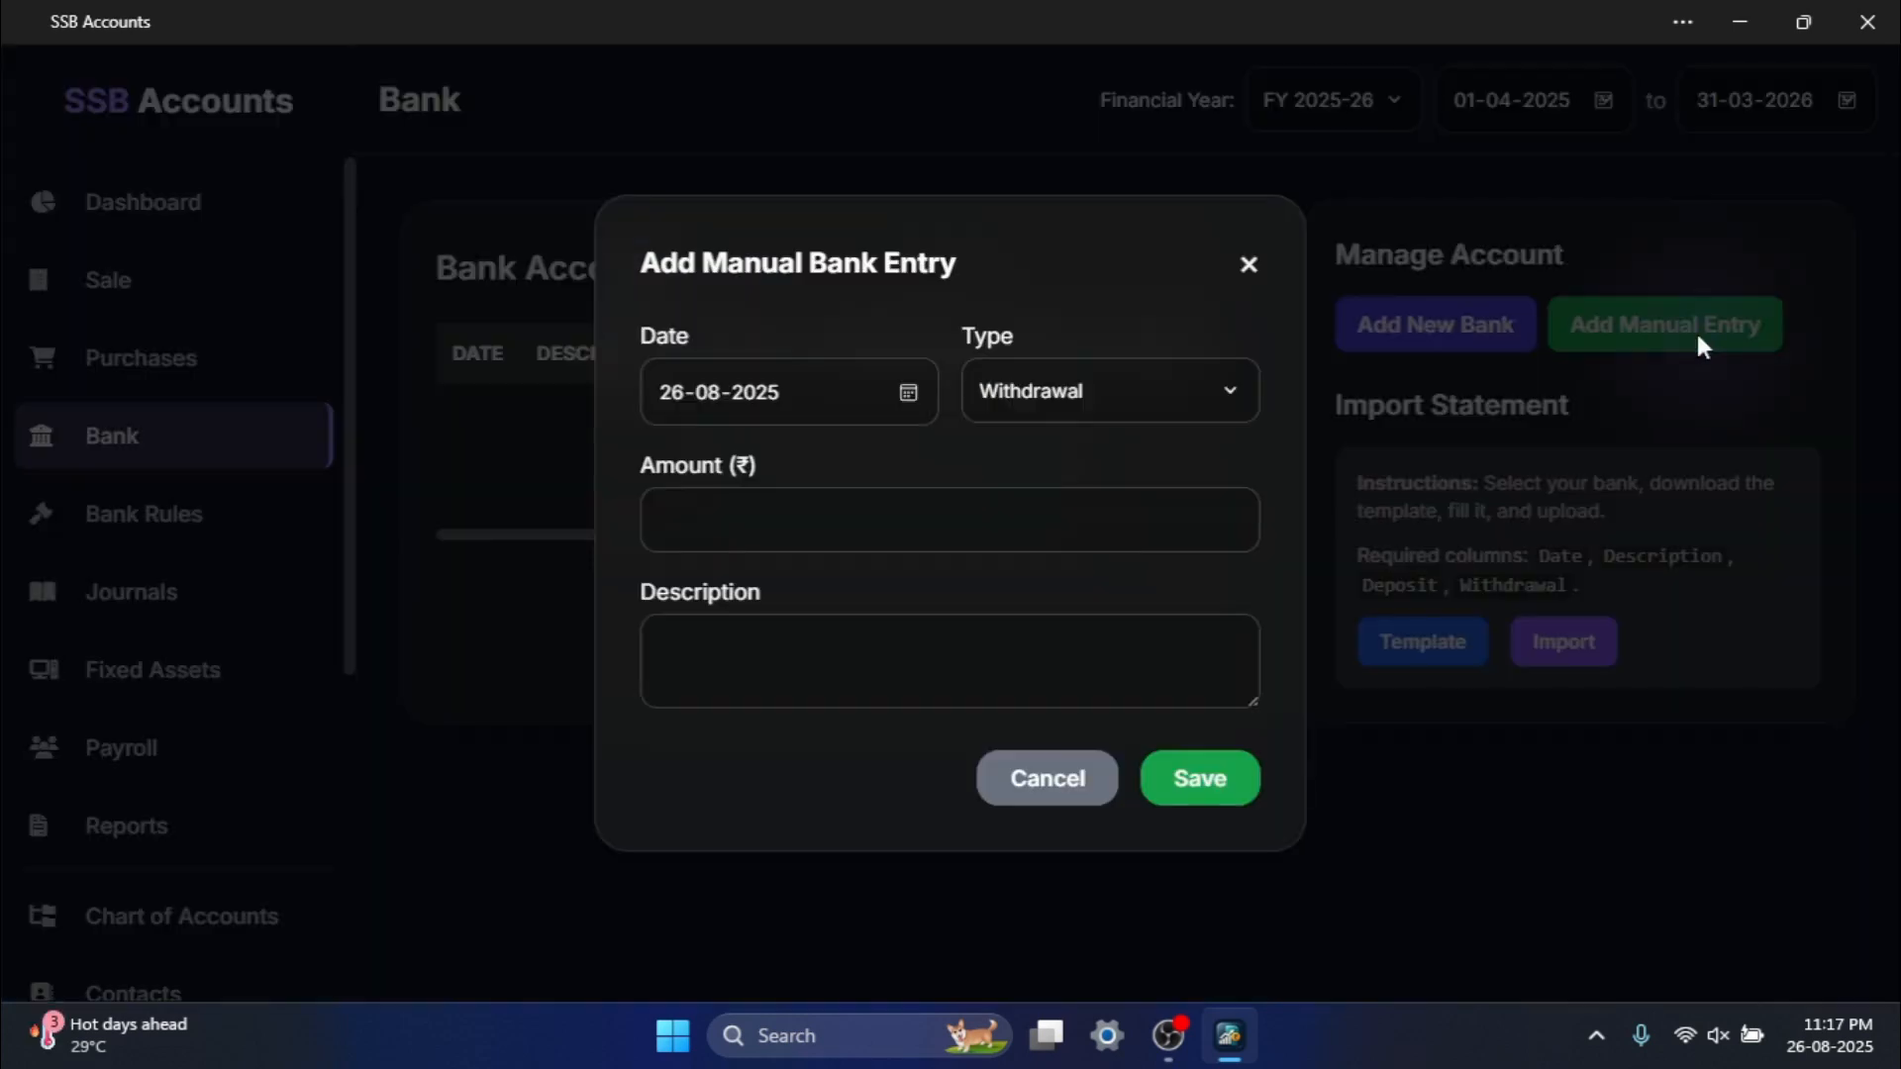
pyautogui.click(1107, 390)
pyautogui.click(1077, 482)
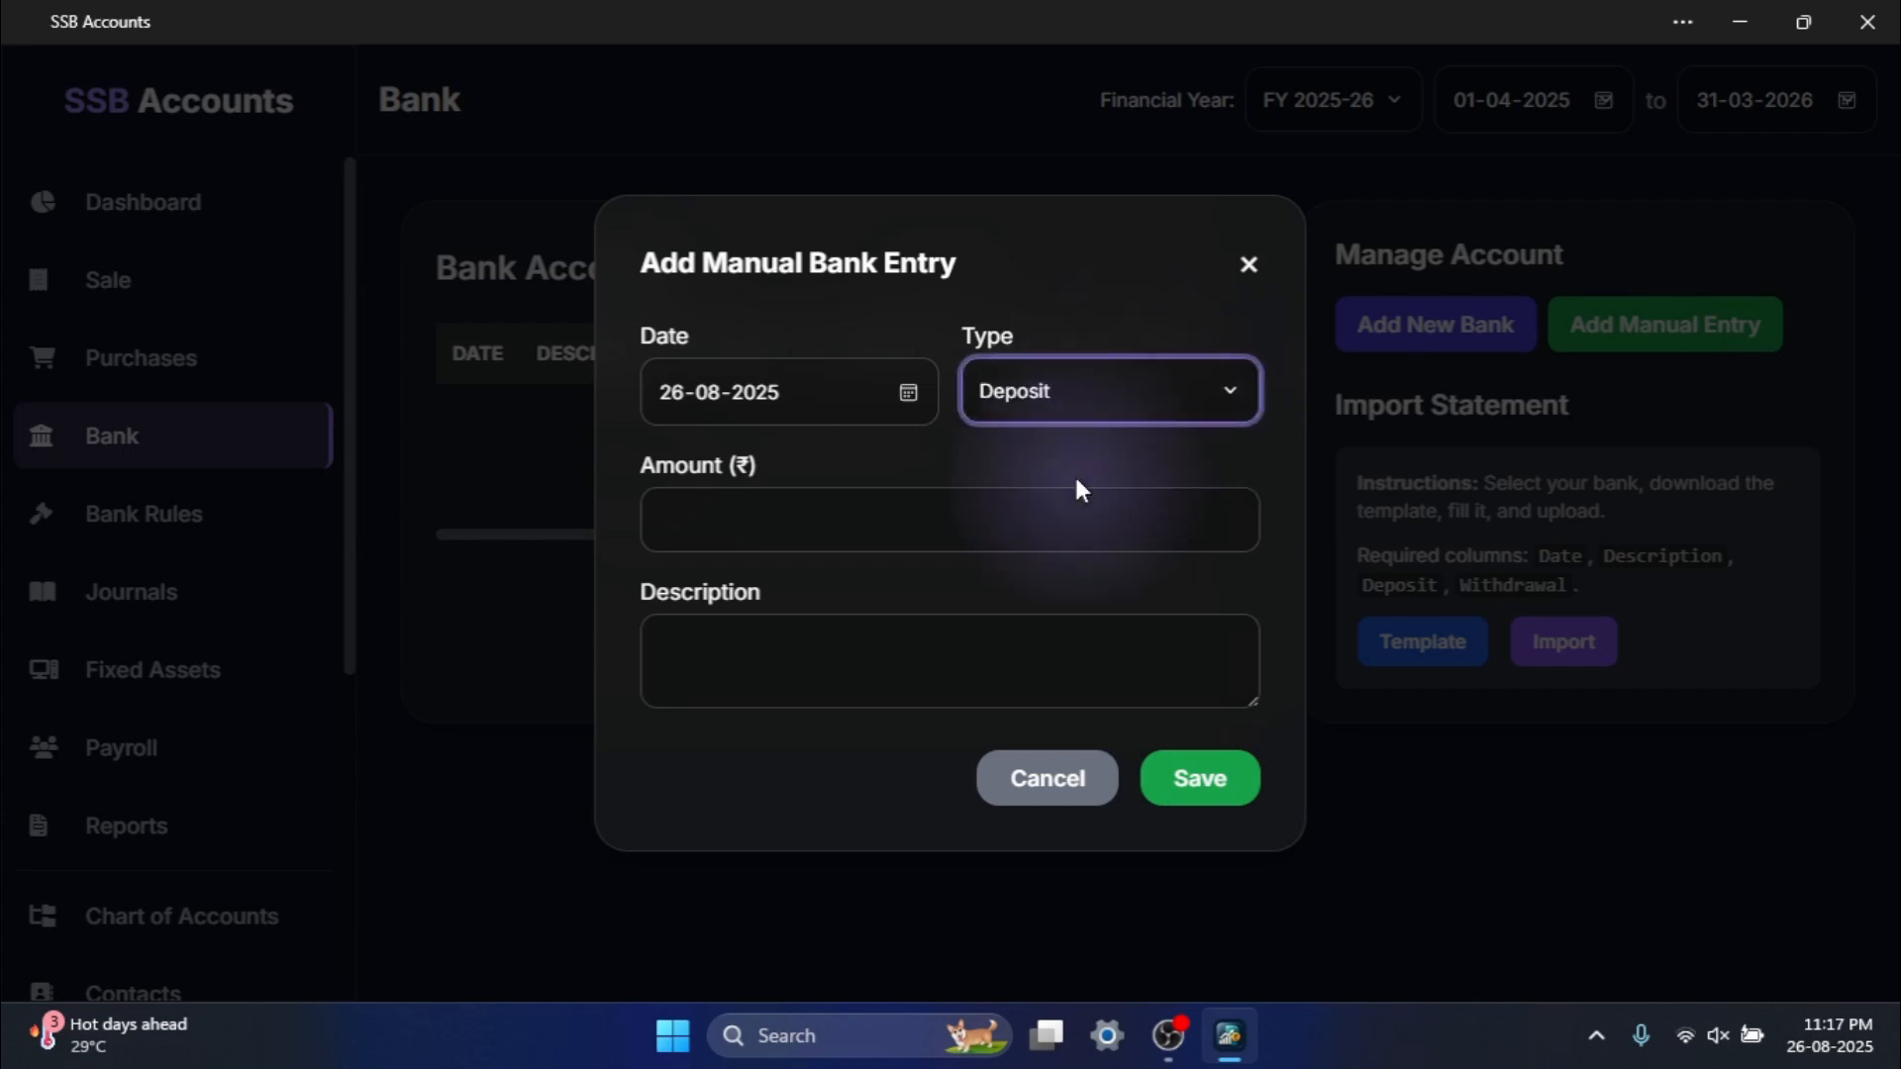
pyautogui.click(764, 519)
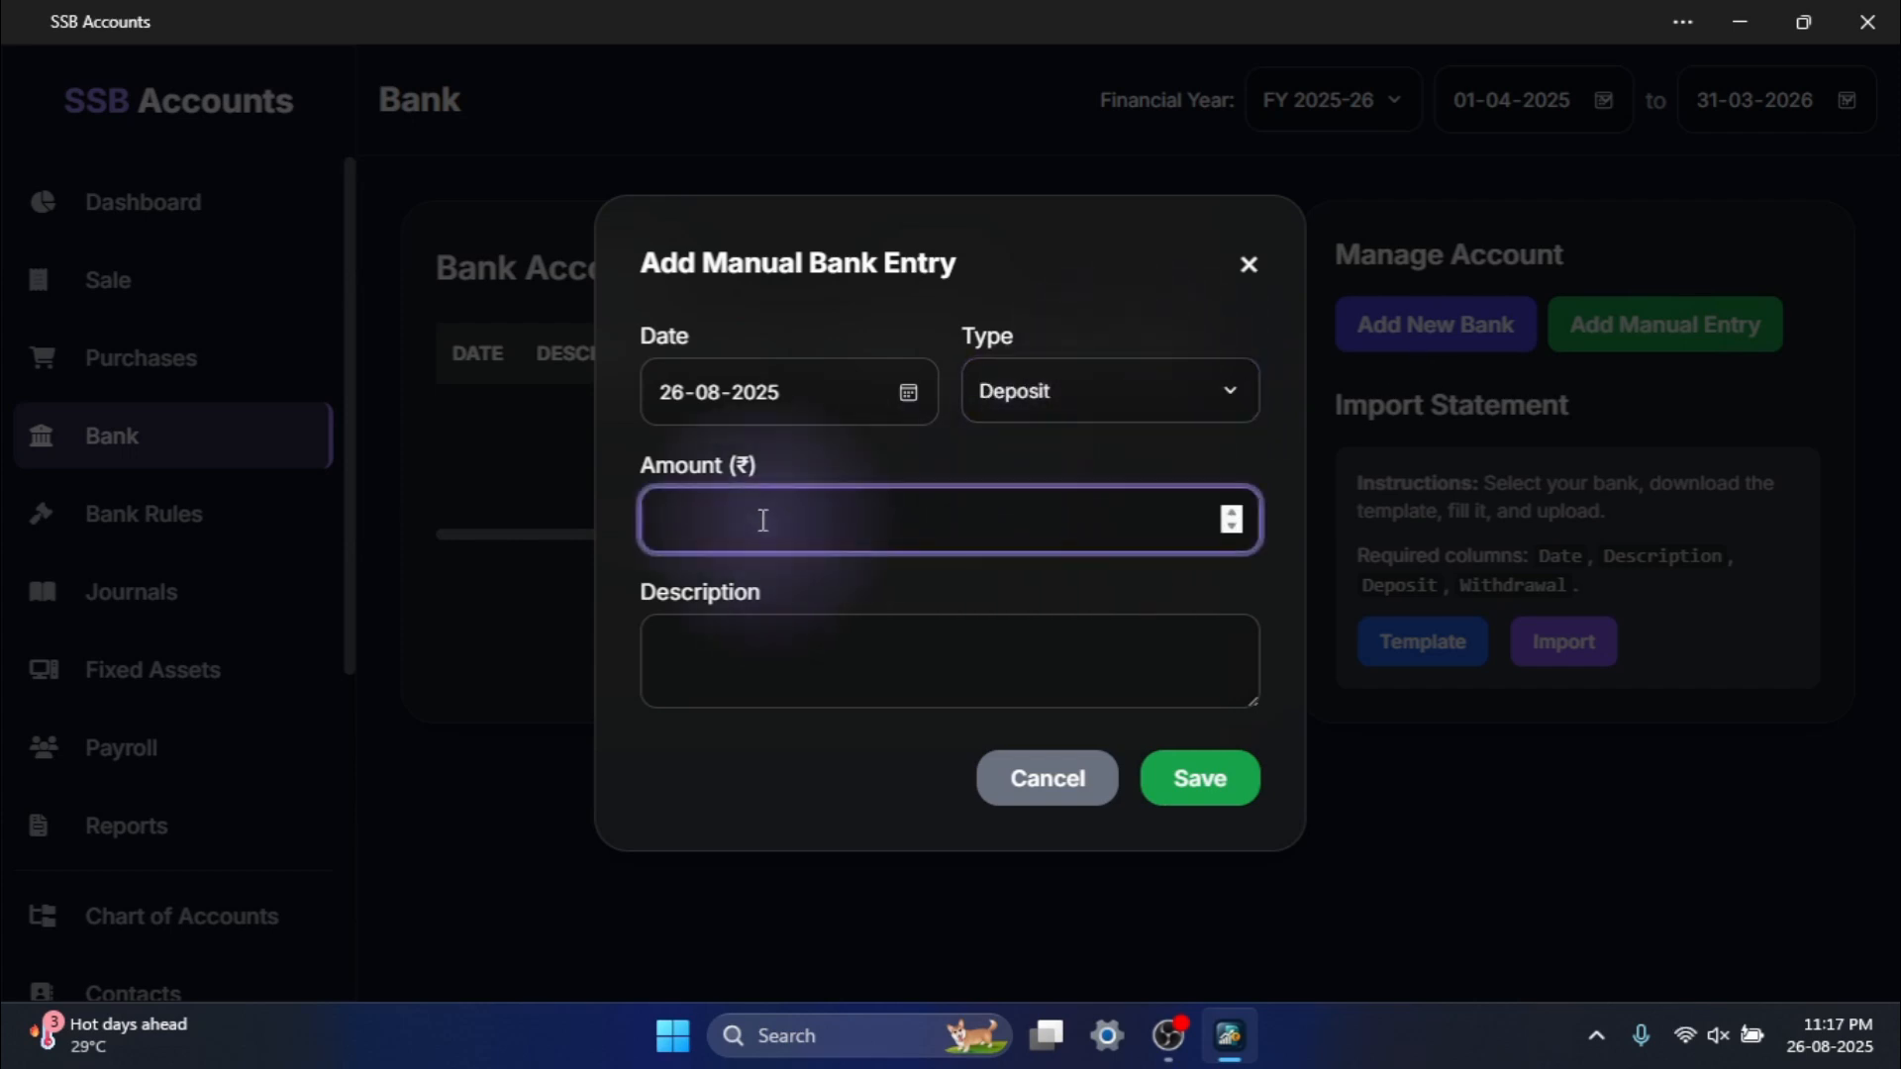
pyautogui.write('1140')
pyautogui.click(743, 639)
pyautogui.write('Sale for Inv#001 Received')
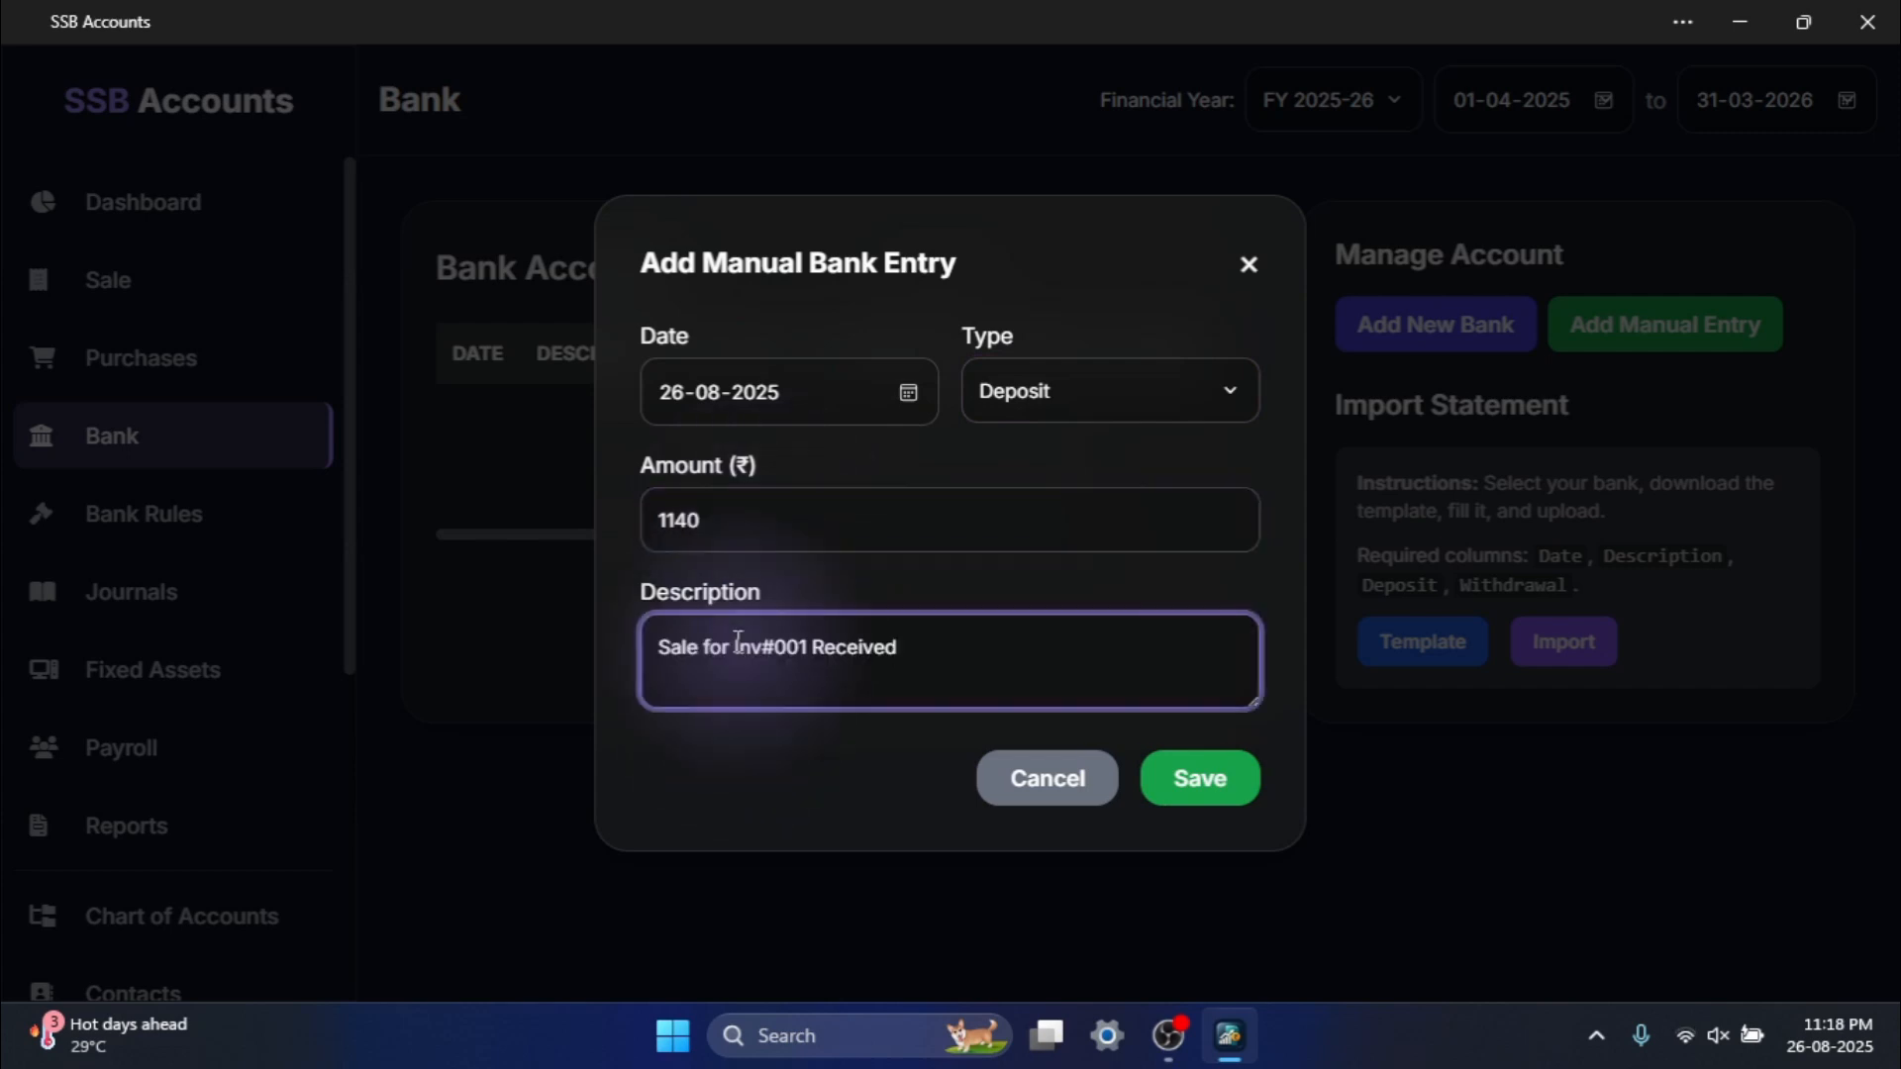
pyautogui.click(1193, 780)
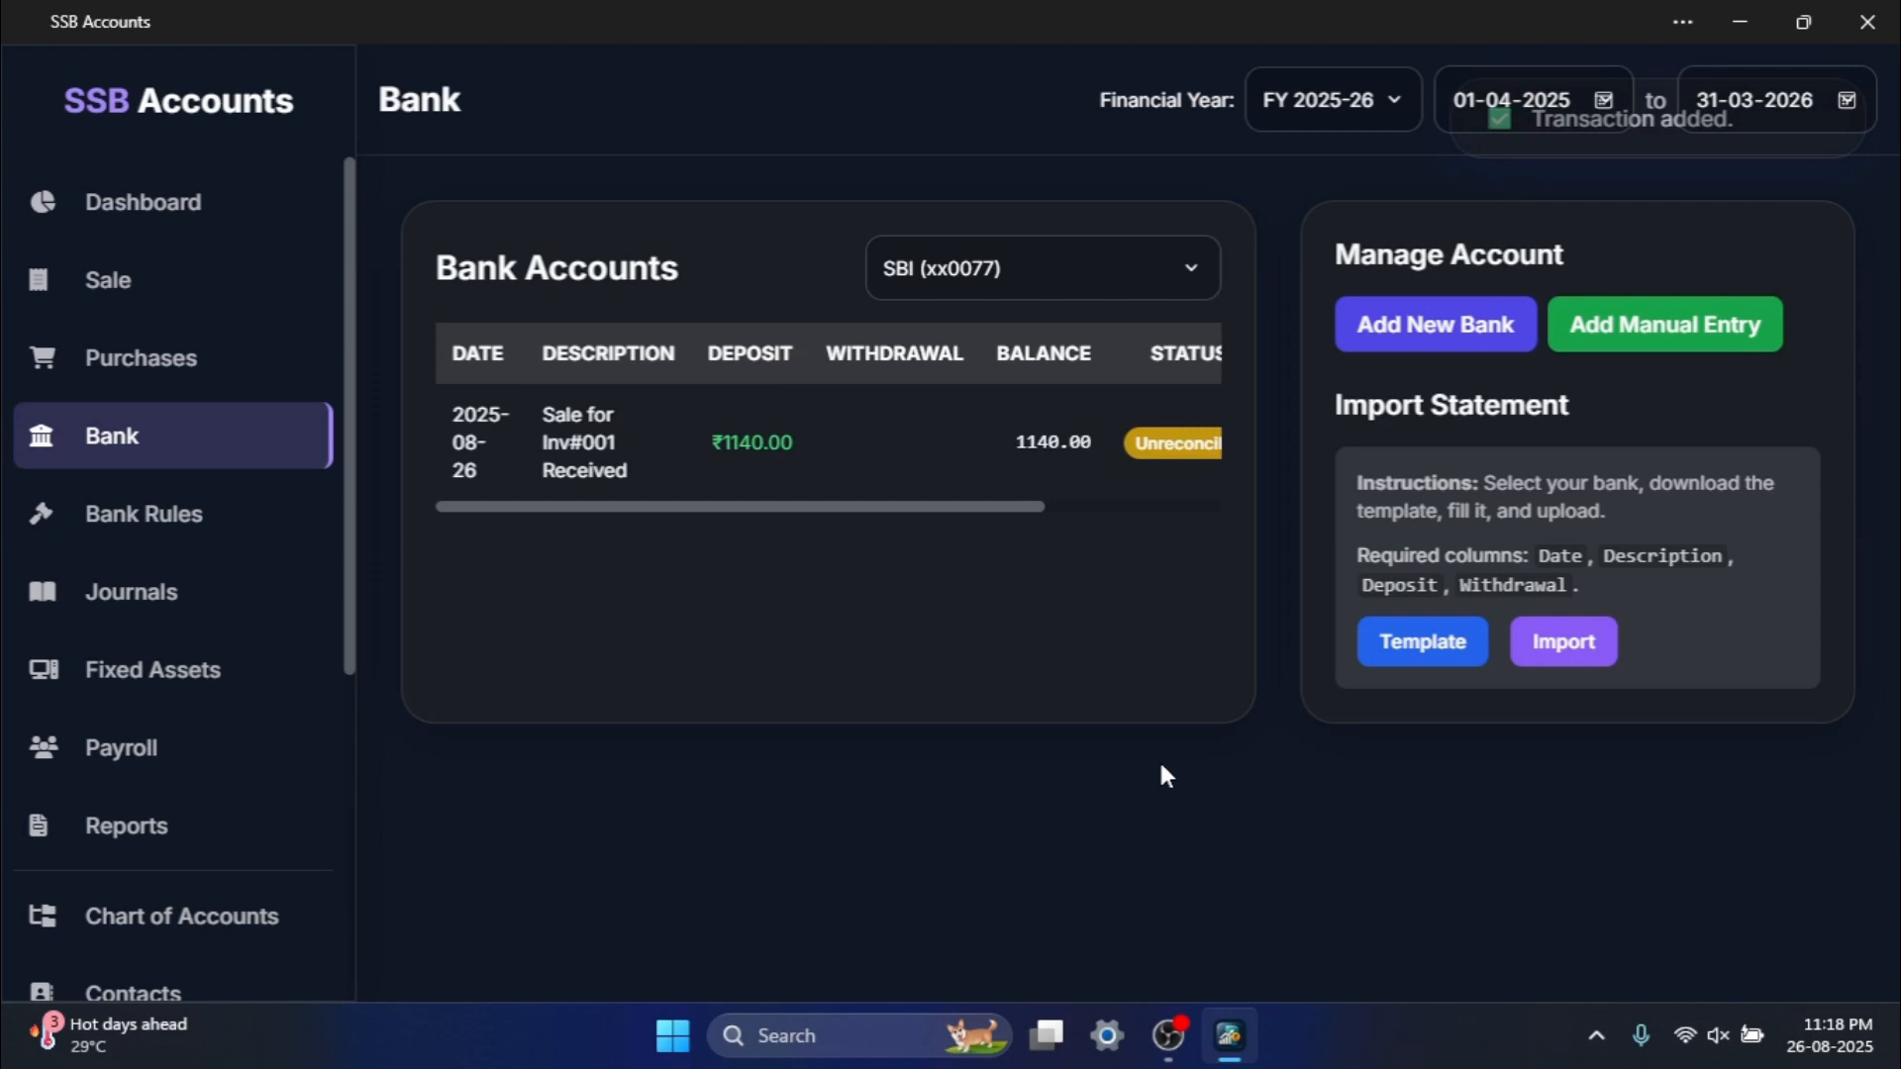
# Reconcile the 1140 deposit by matching it to Invoice #001.
pyautogui.moveTo(899, 509); pyautogui.dragTo(1109, 509)
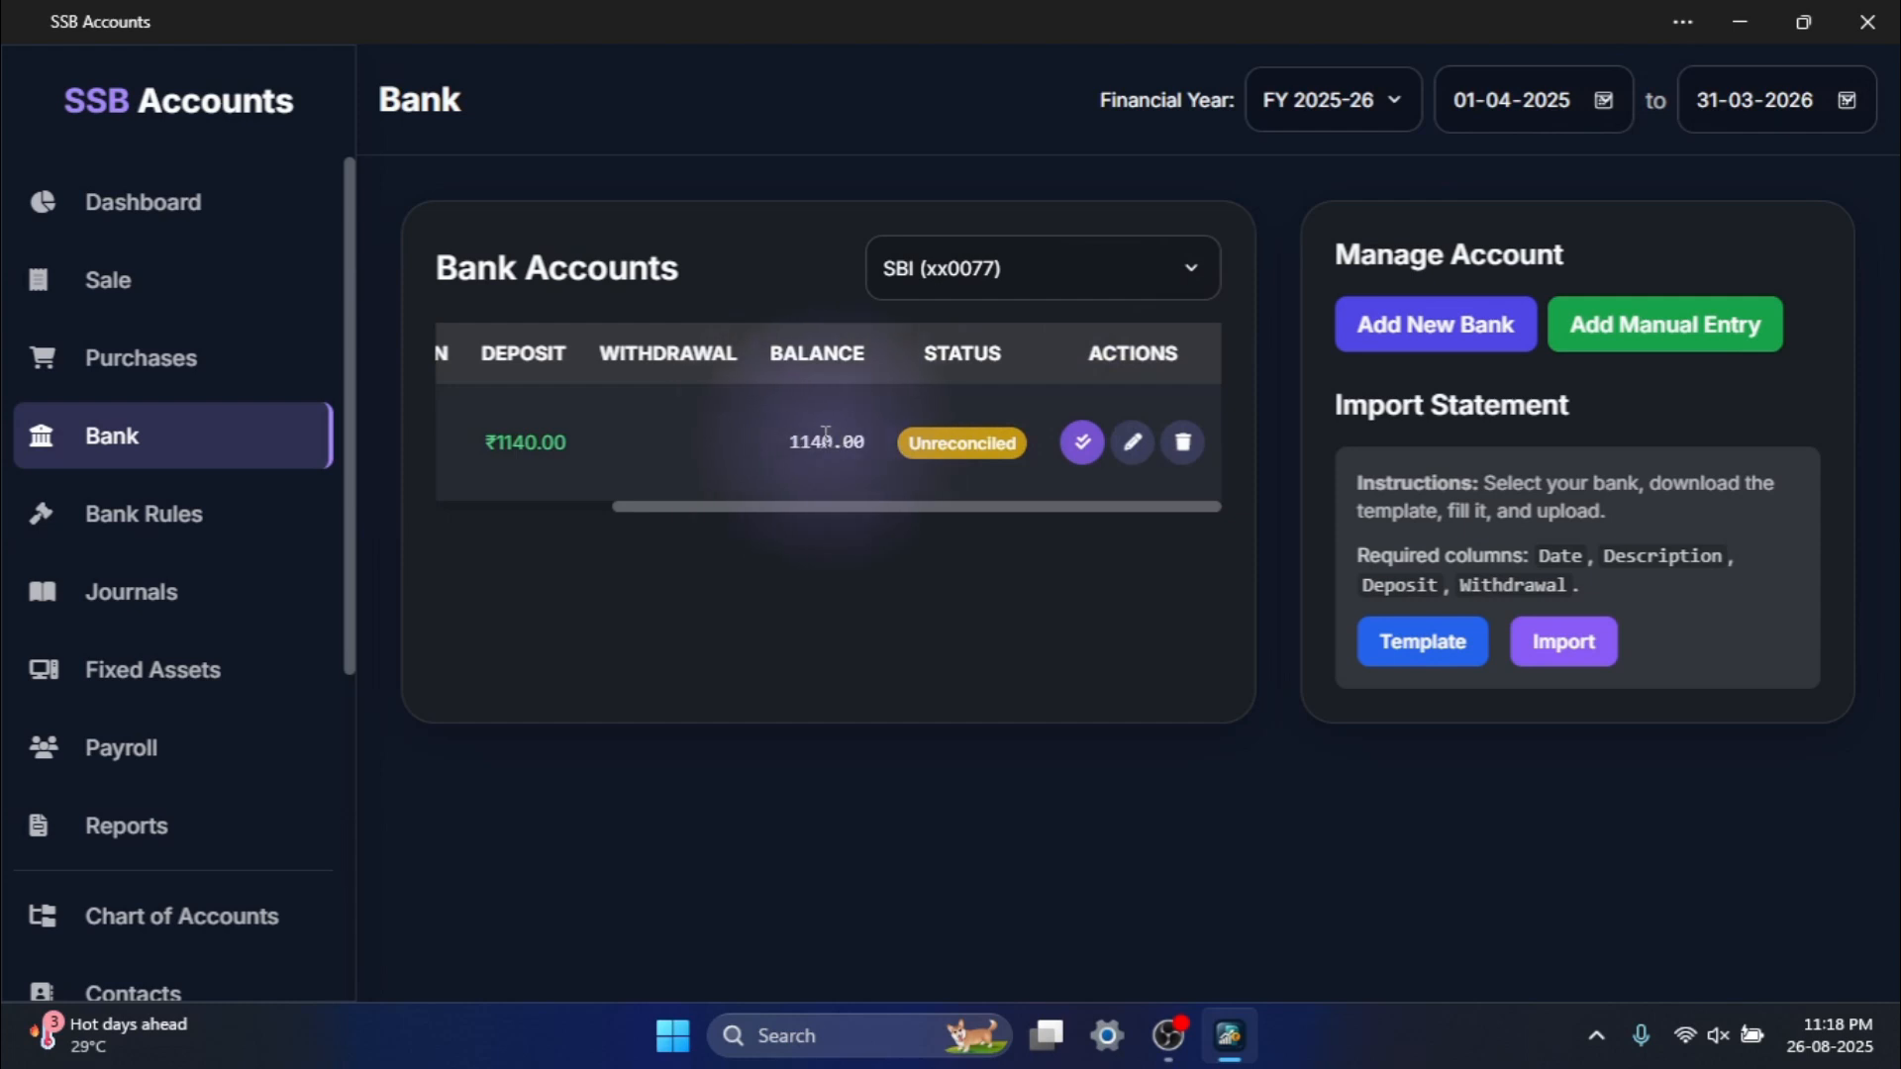
pyautogui.click(1085, 446)
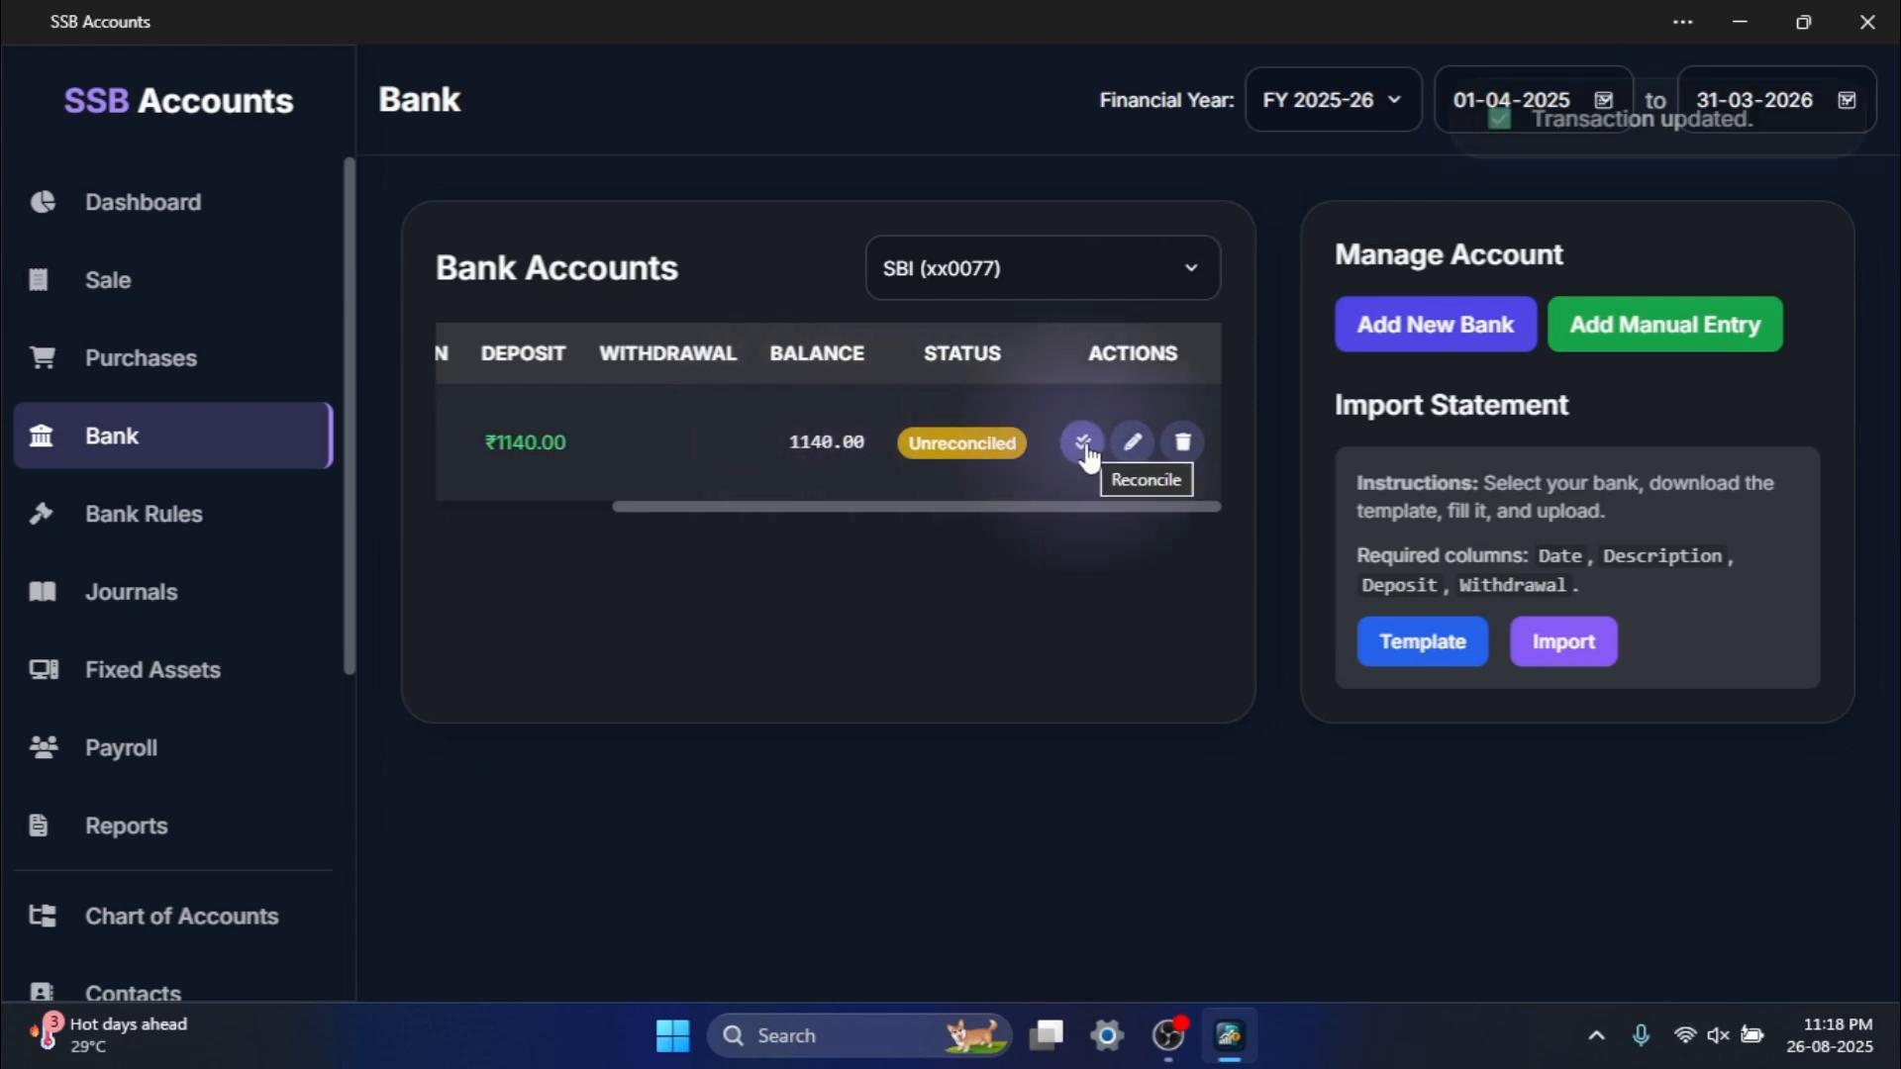
pyautogui.click(1085, 445)
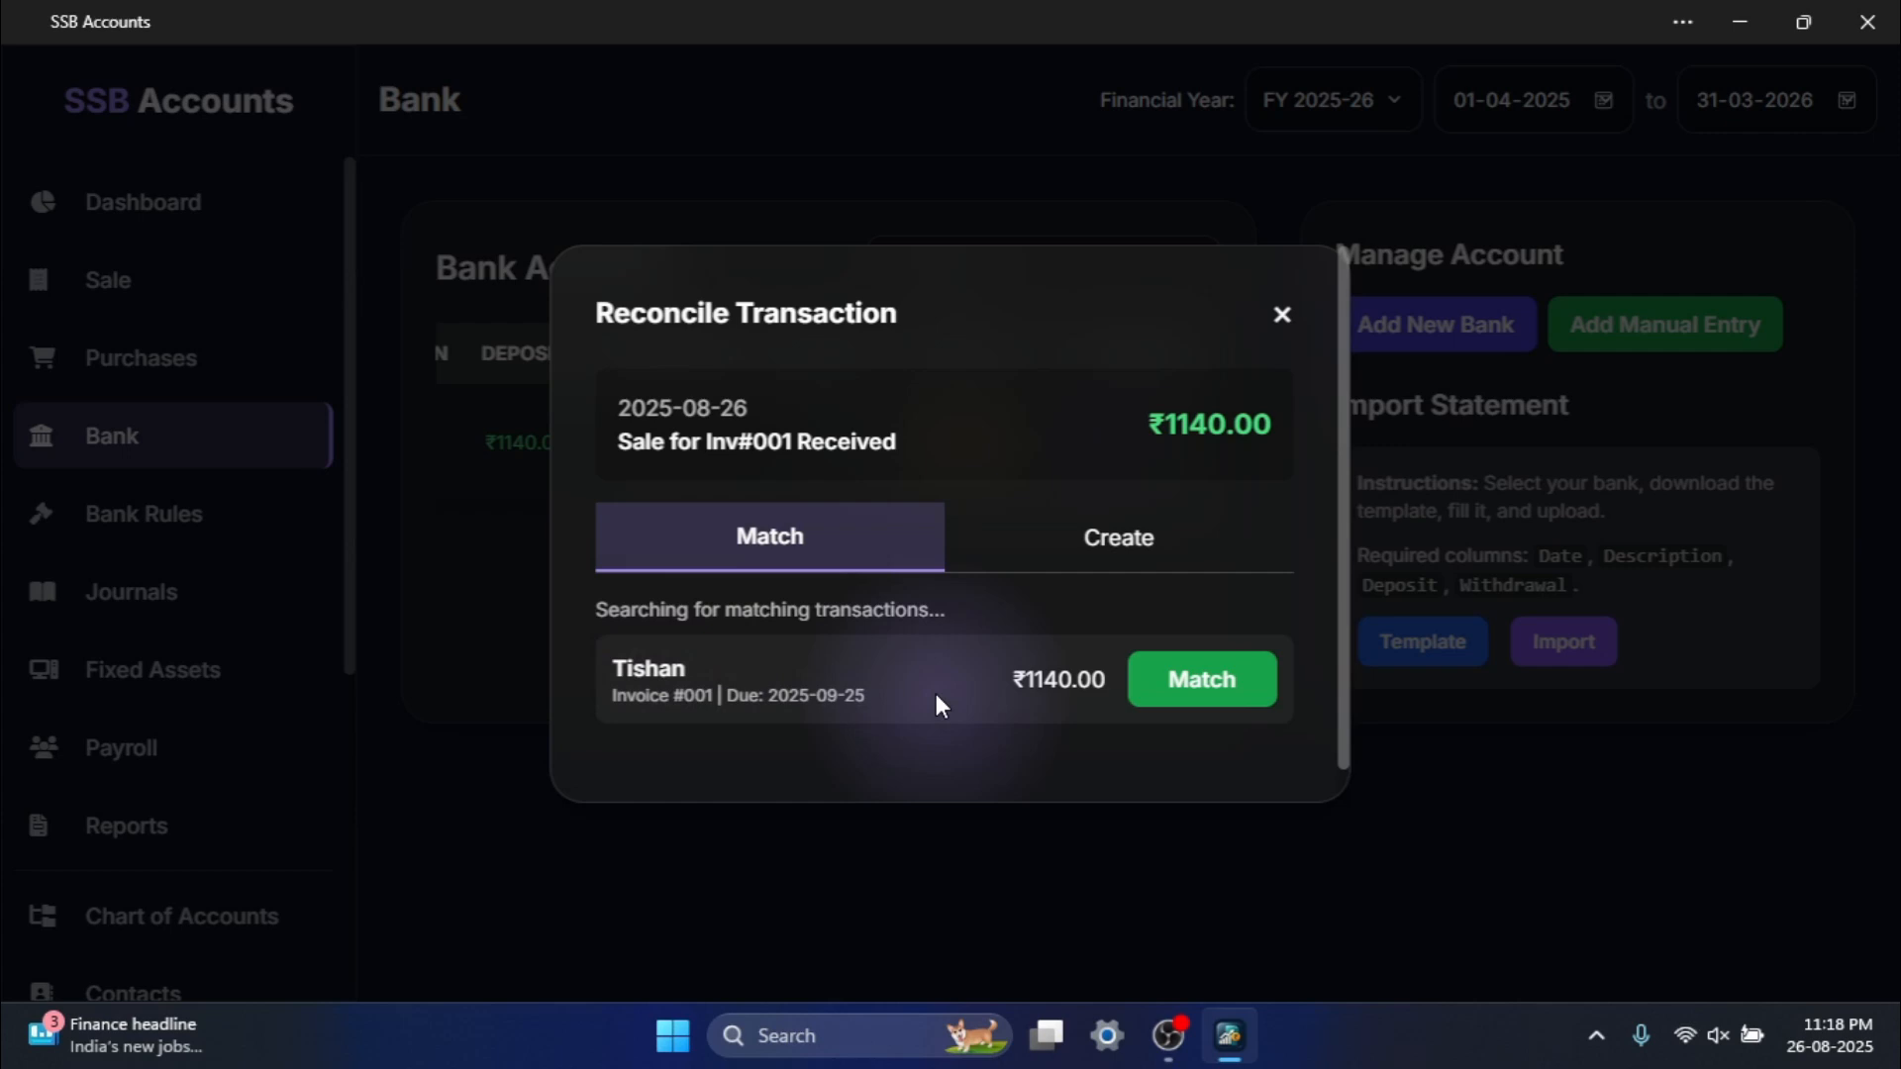
pyautogui.click(1204, 684)
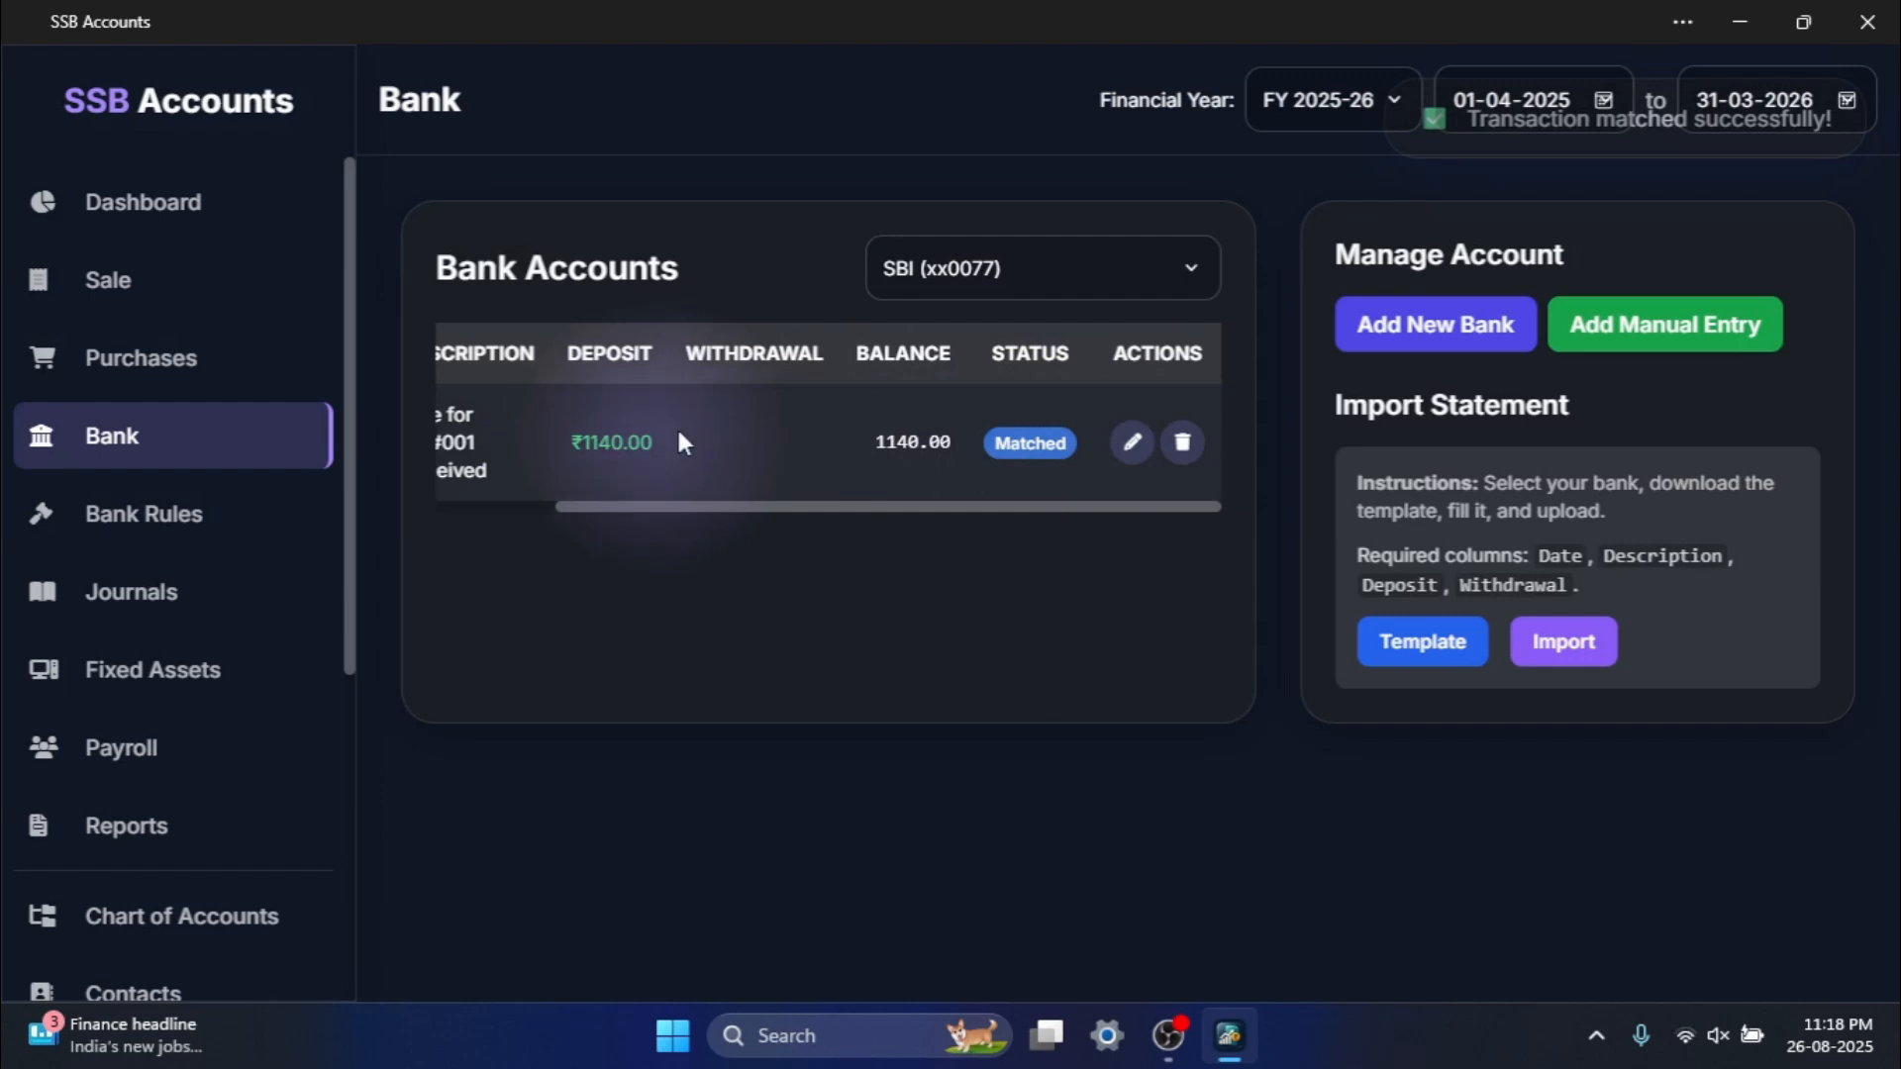
# Open the GL Summary report to review the account balances after the reconciliation.
pyautogui.click(297, 280)
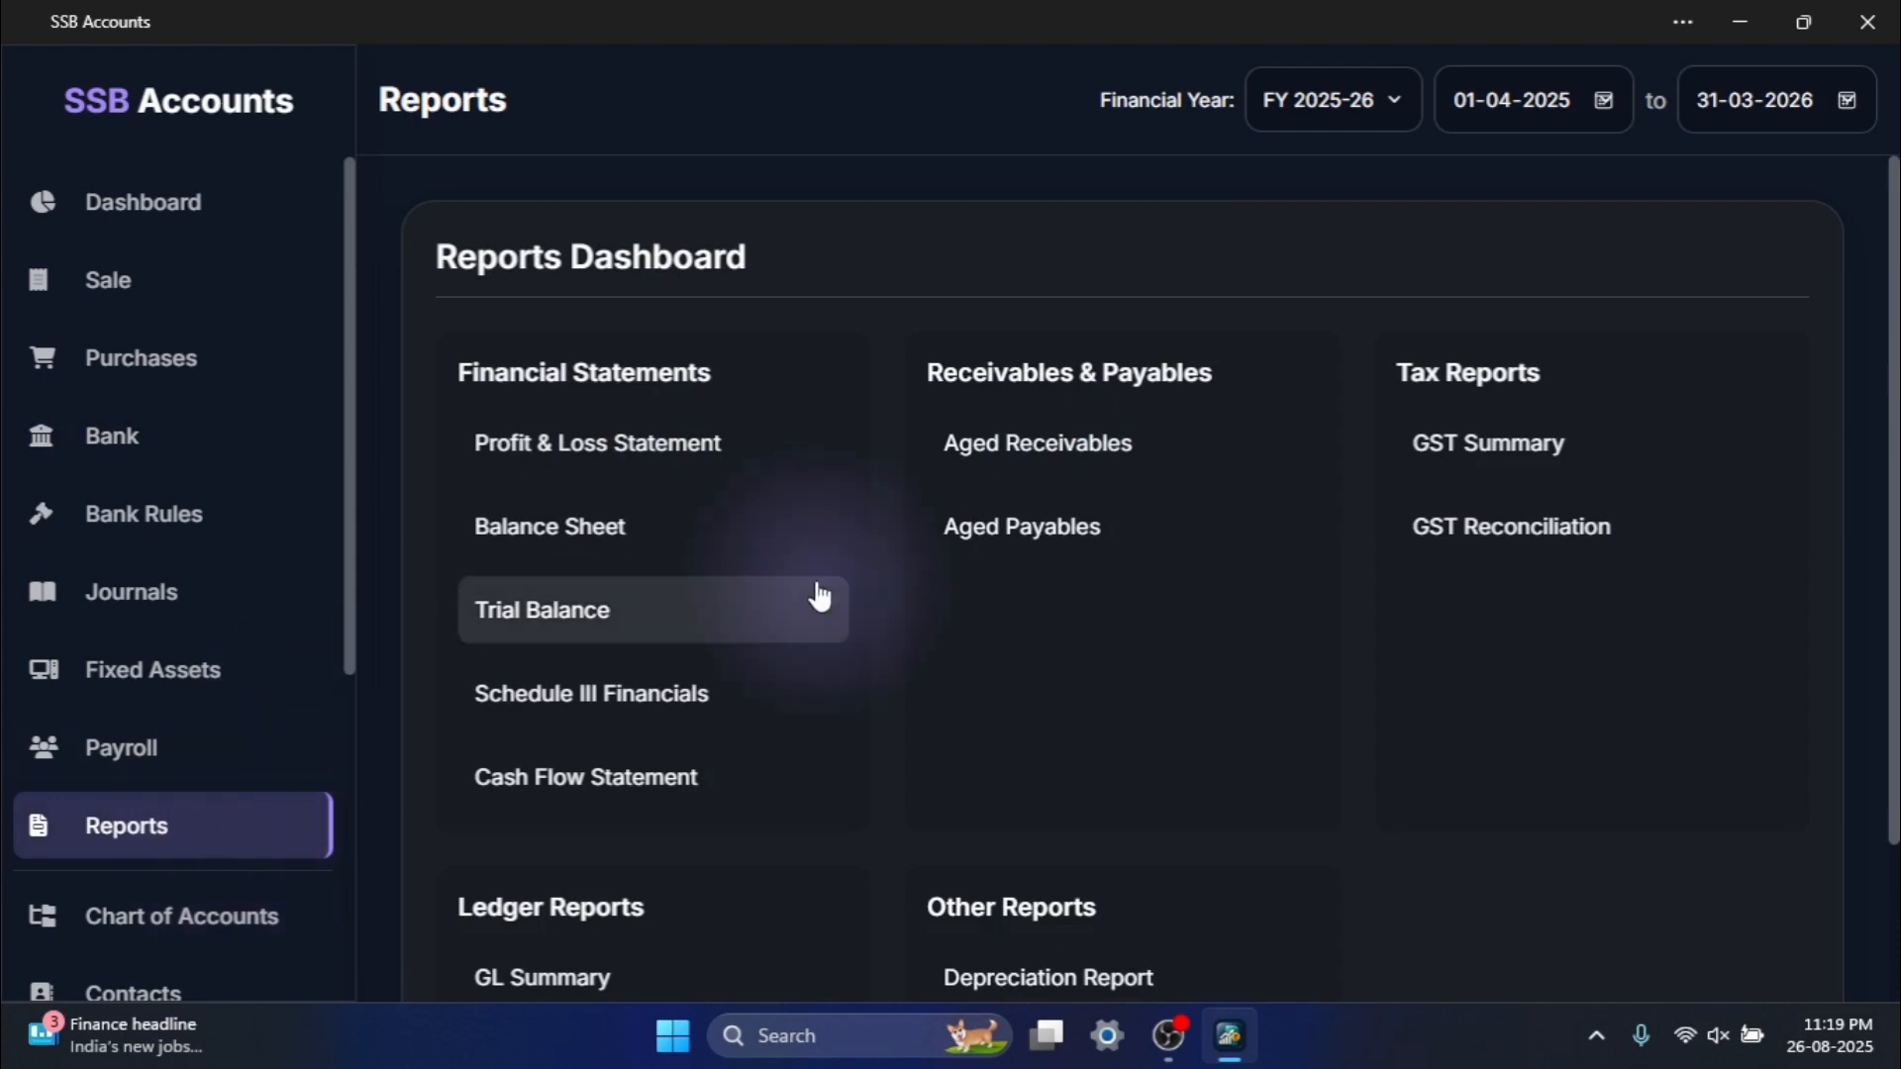
pyautogui.scroll(-2, 815, 595)
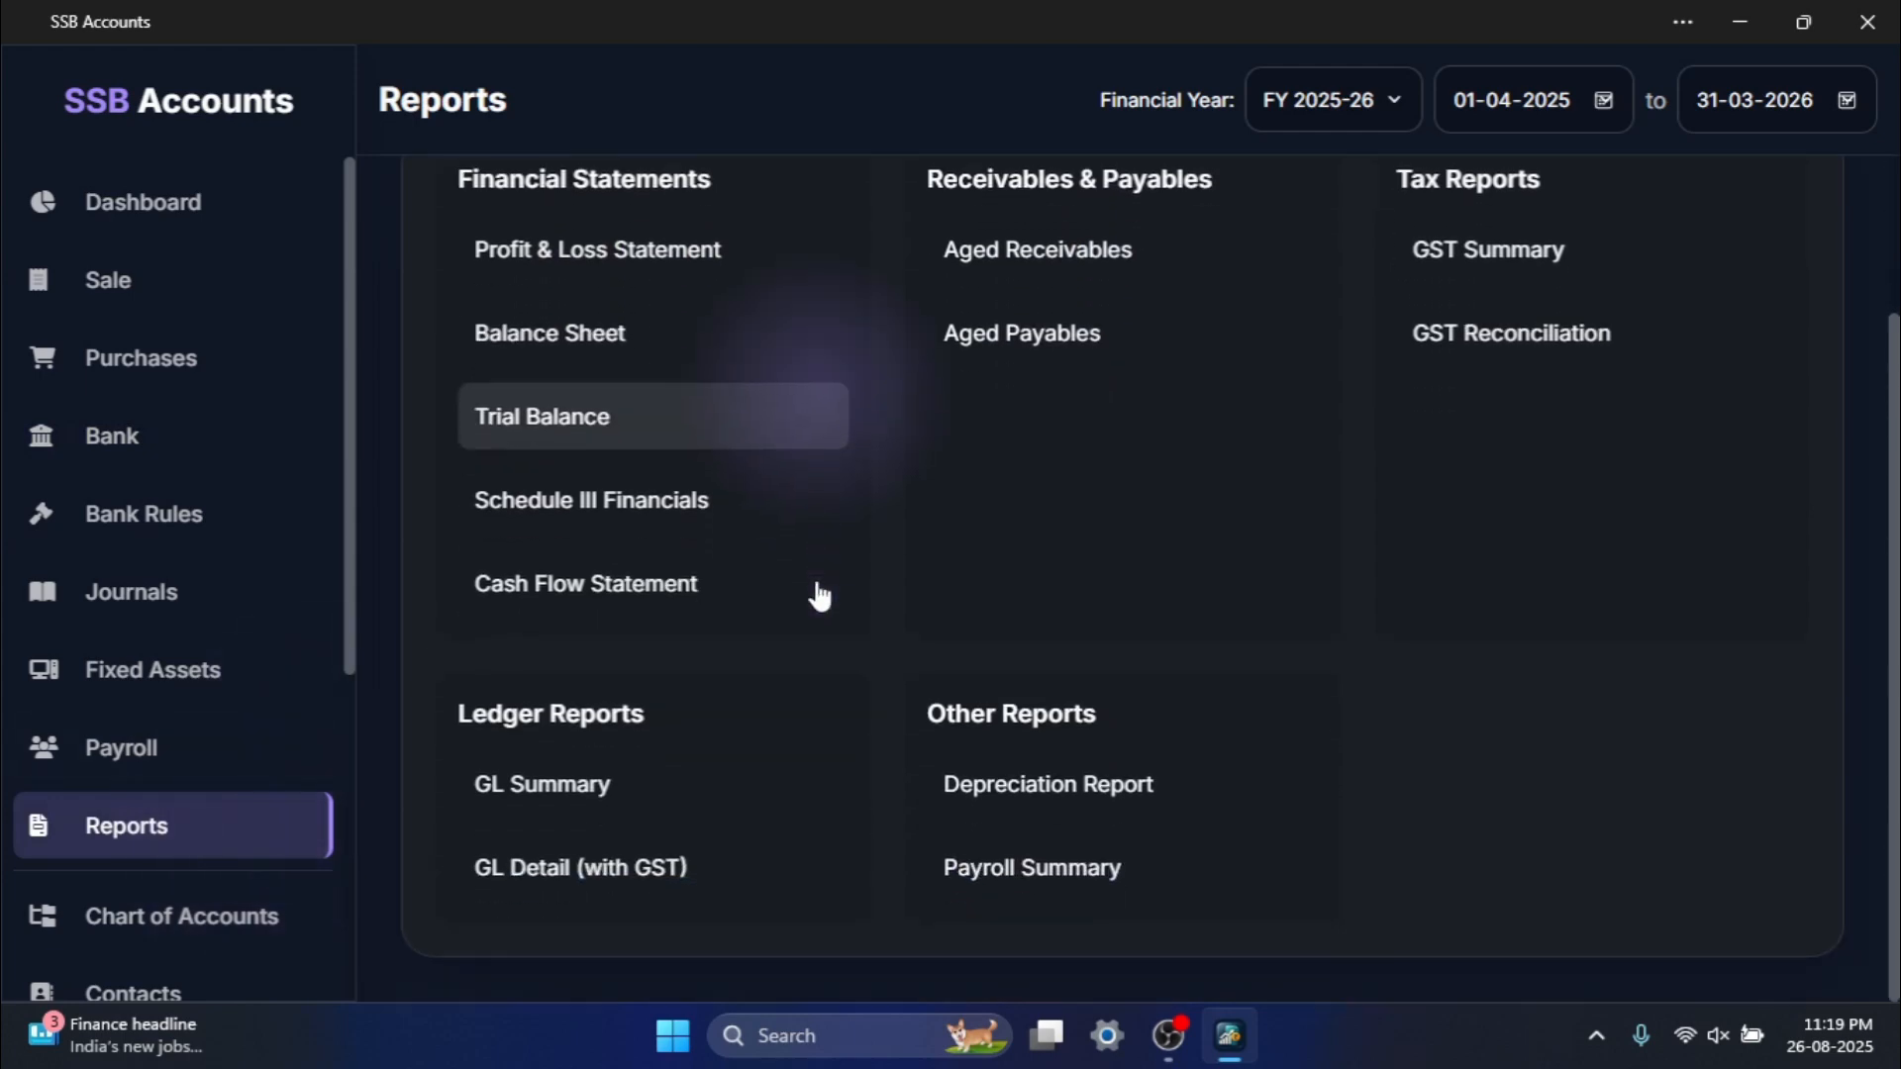
pyautogui.click(654, 804)
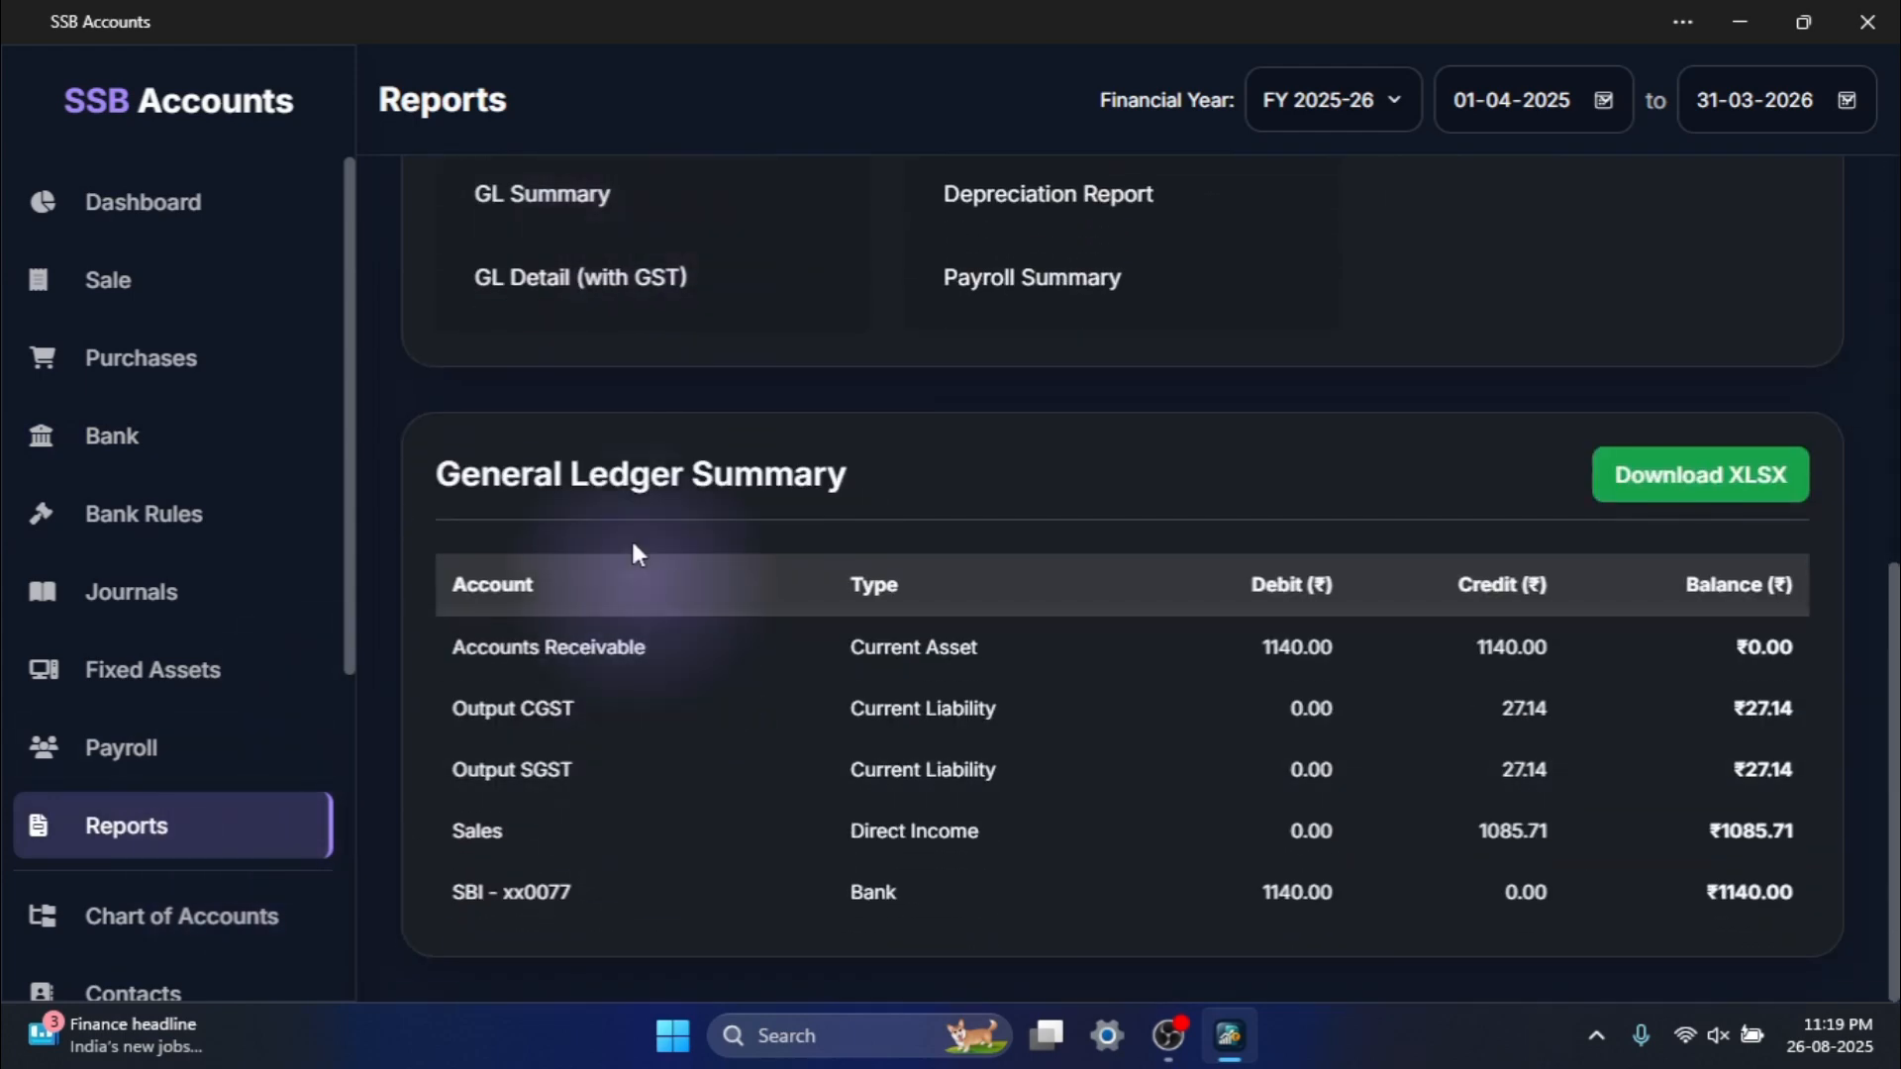
# Open the GL Detail (with GST) report and examine the invoice payment postings under Accounts Receivable and the SBI account.
pyautogui.click(614, 282)
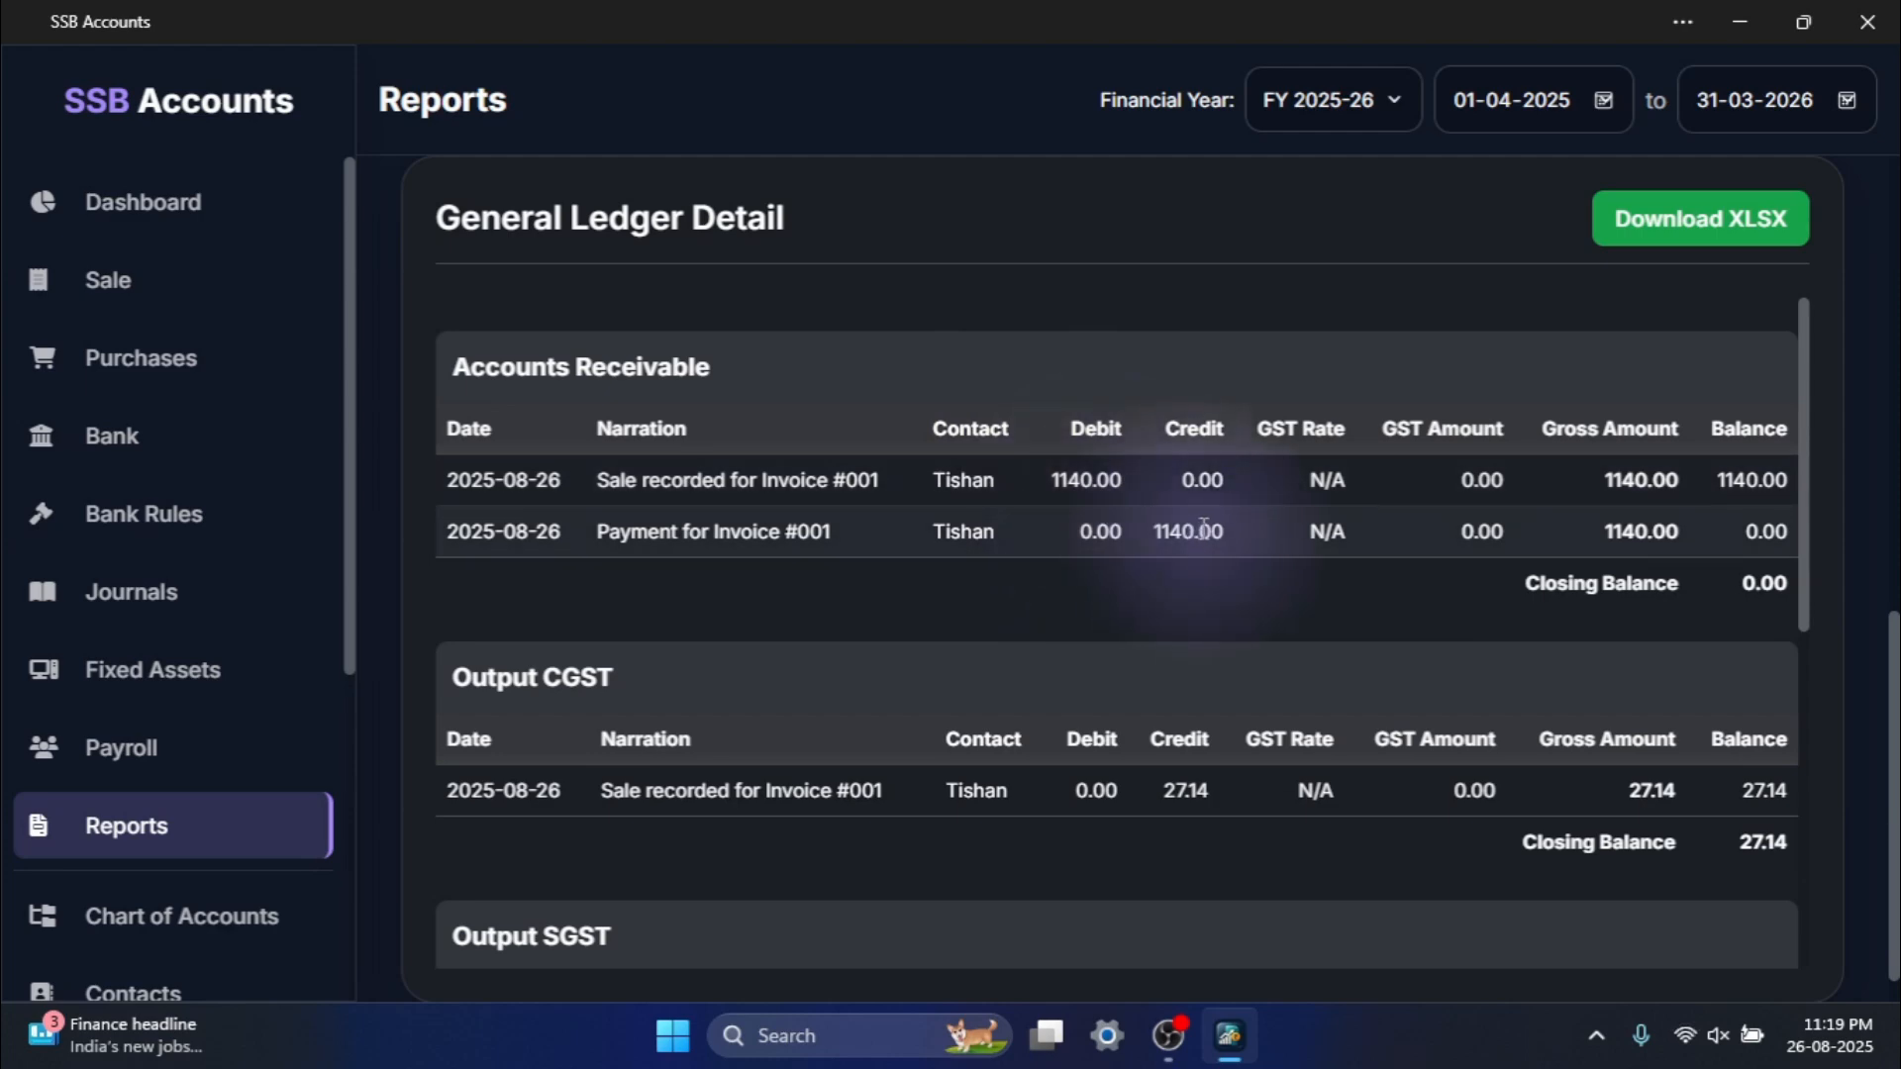
pyautogui.scroll(-4, 1228, 663)
pyautogui.scroll(-3, 1223, 650)
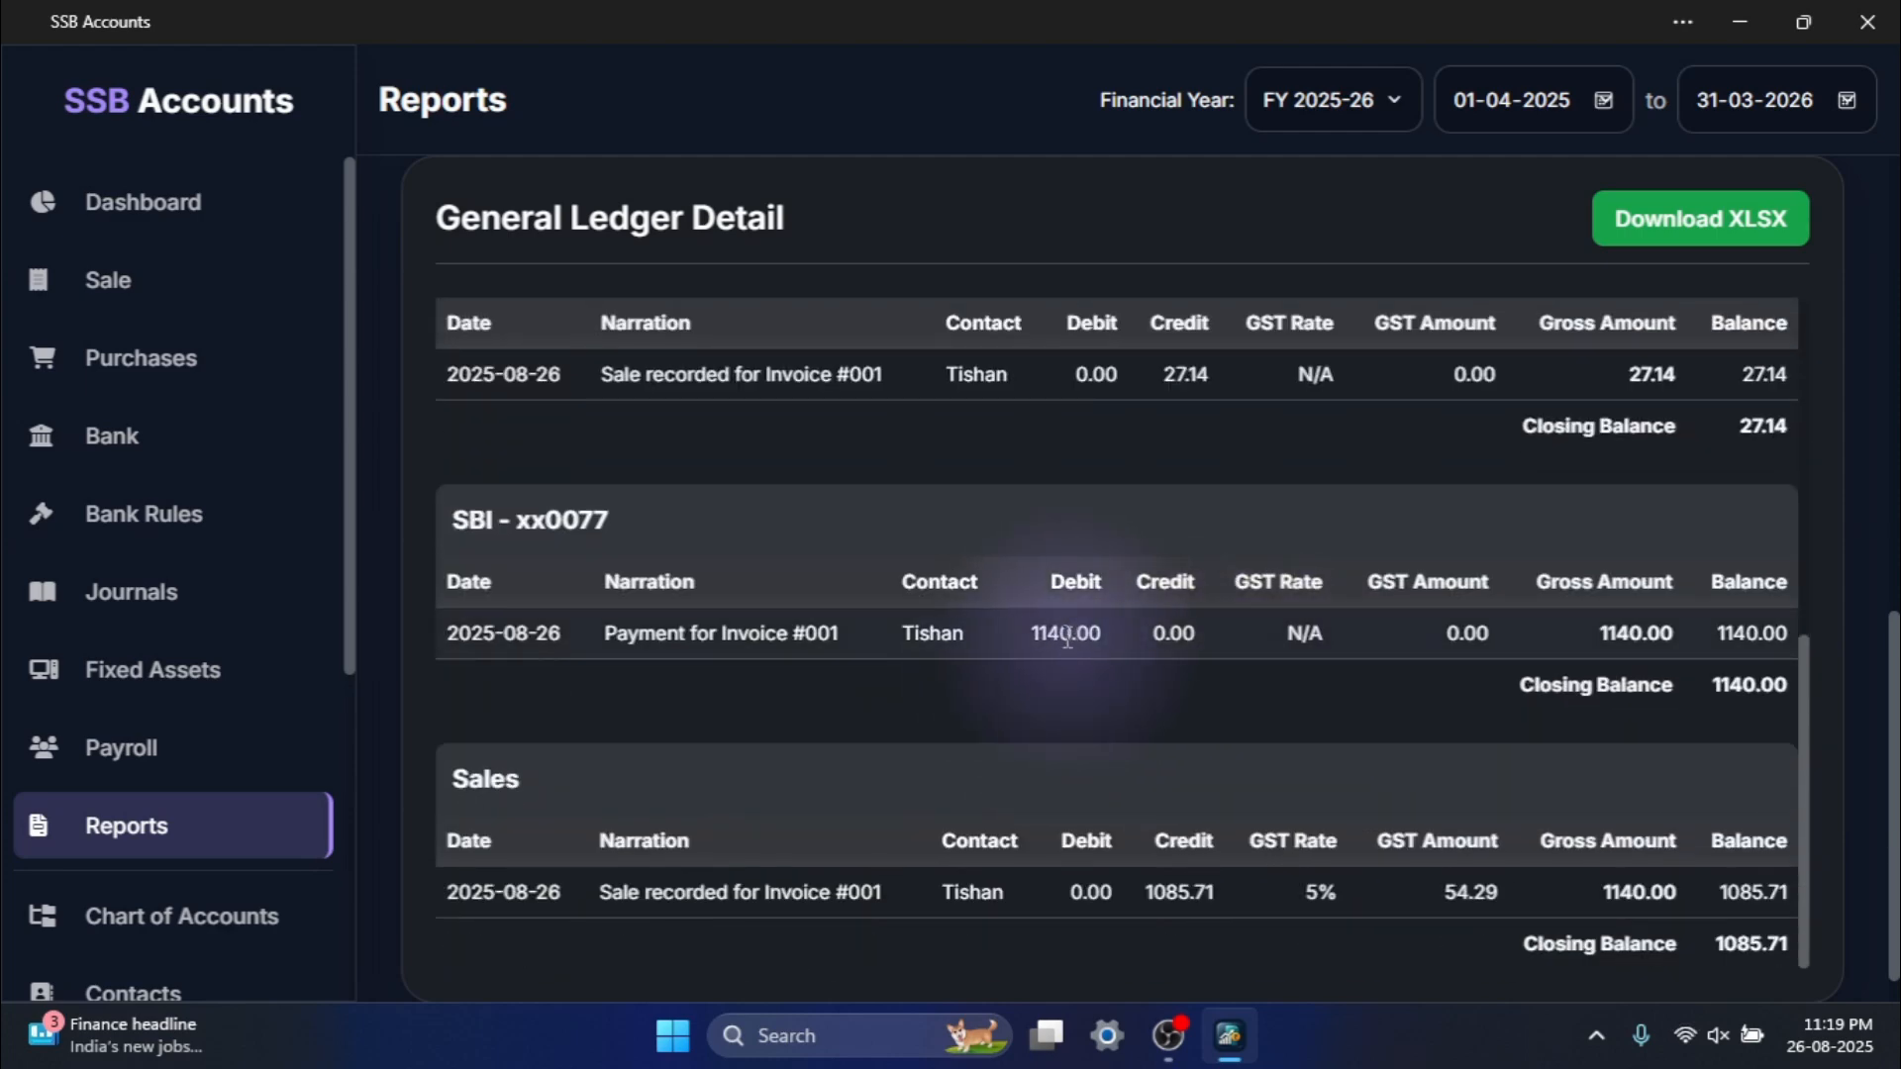
pyautogui.scroll(1, 1067, 640)
pyautogui.scroll(-1, 1067, 641)
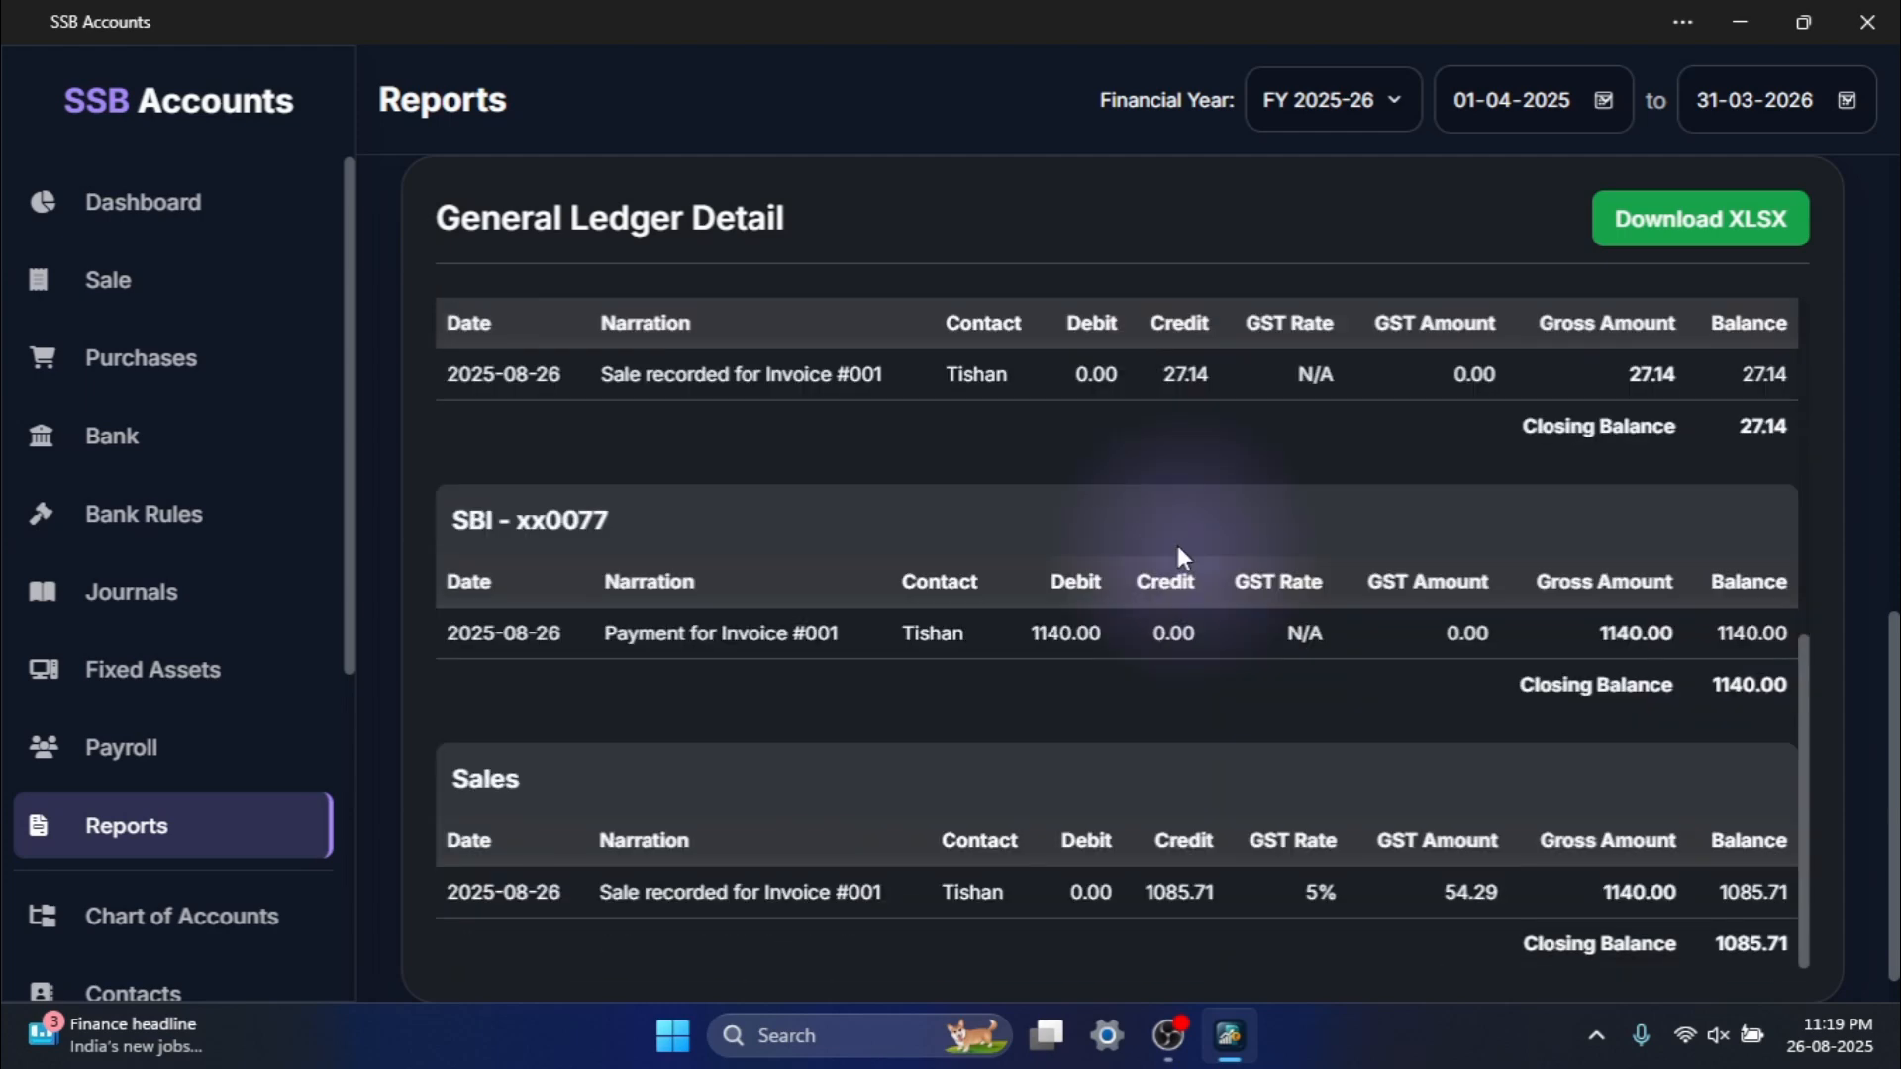
# Review the Monthly Income, Net Worth Trend, Top Selling Items and Expenses Breakdown charts on the dashboard.
pyautogui.click(139, 206)
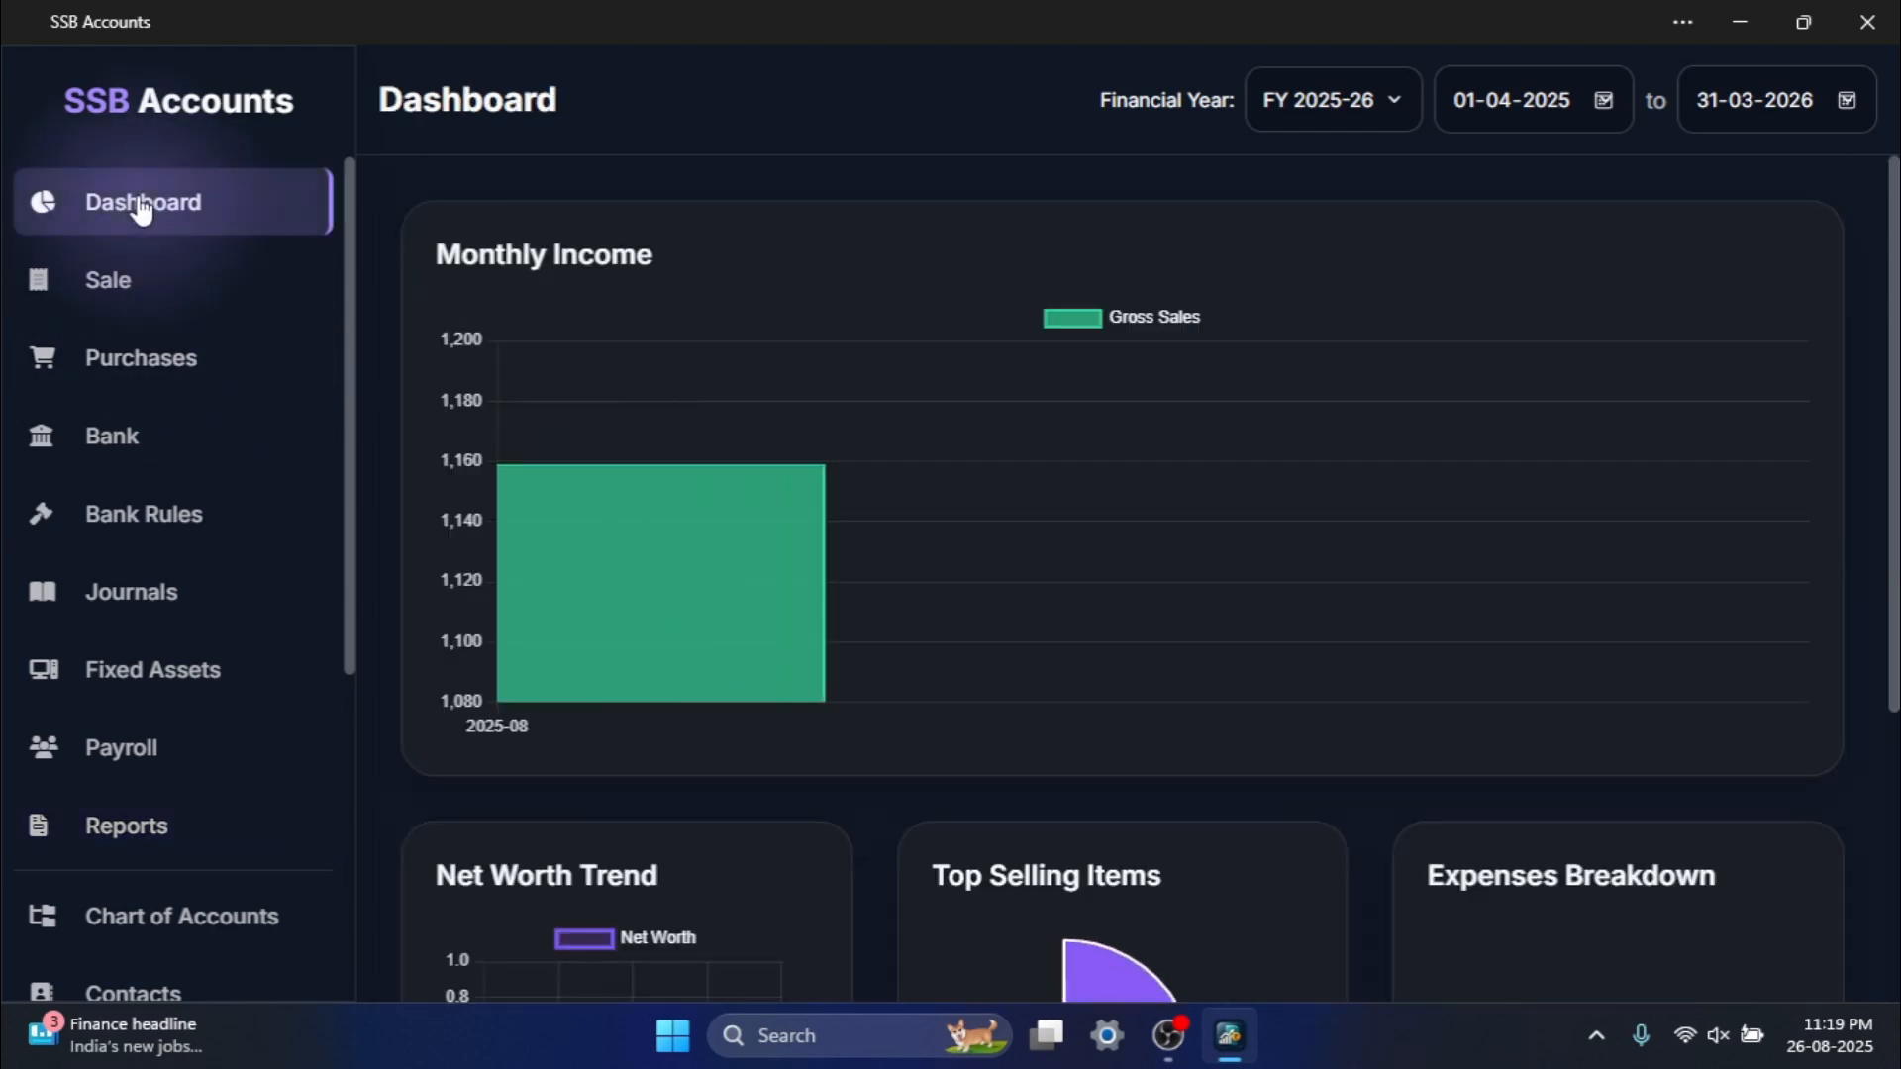
pyautogui.moveTo(553, 676)
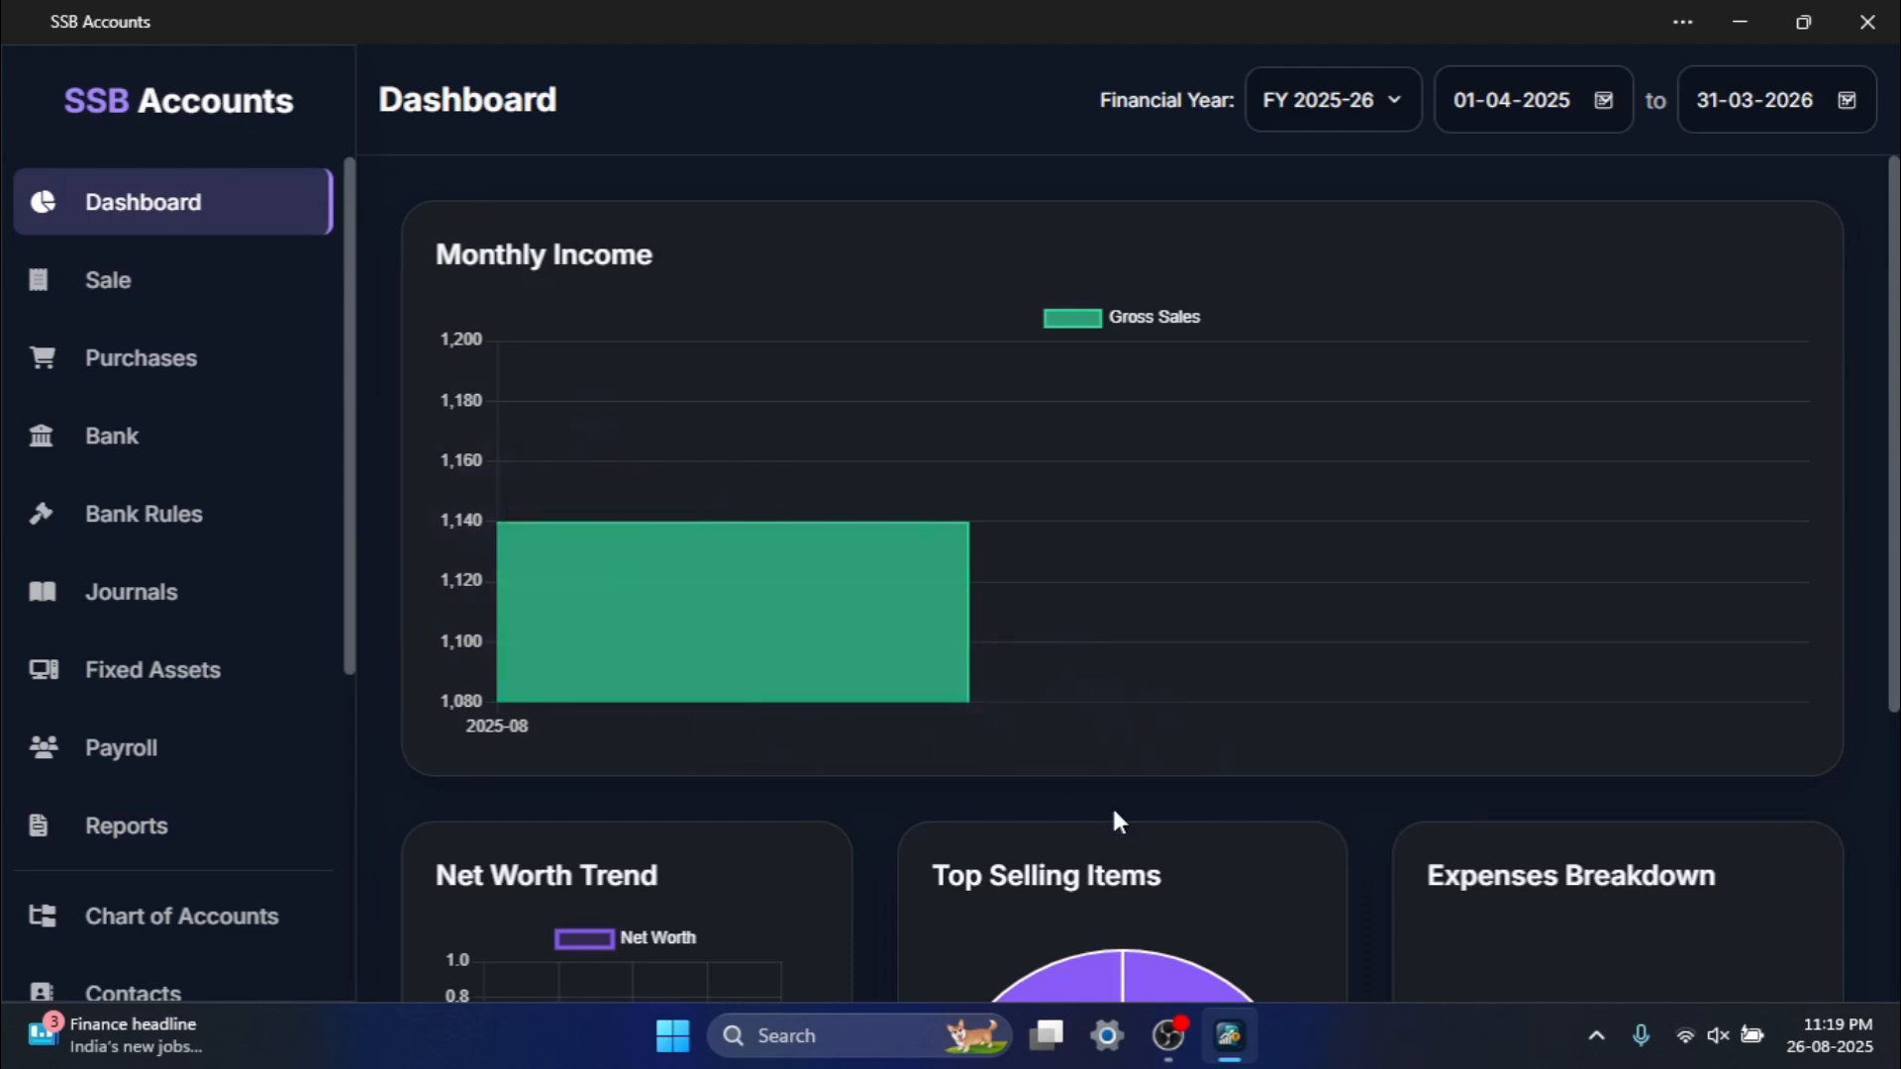
pyautogui.scroll(-1, 1117, 820)
pyautogui.scroll(-3, 1111, 804)
pyautogui.moveTo(1174, 867)
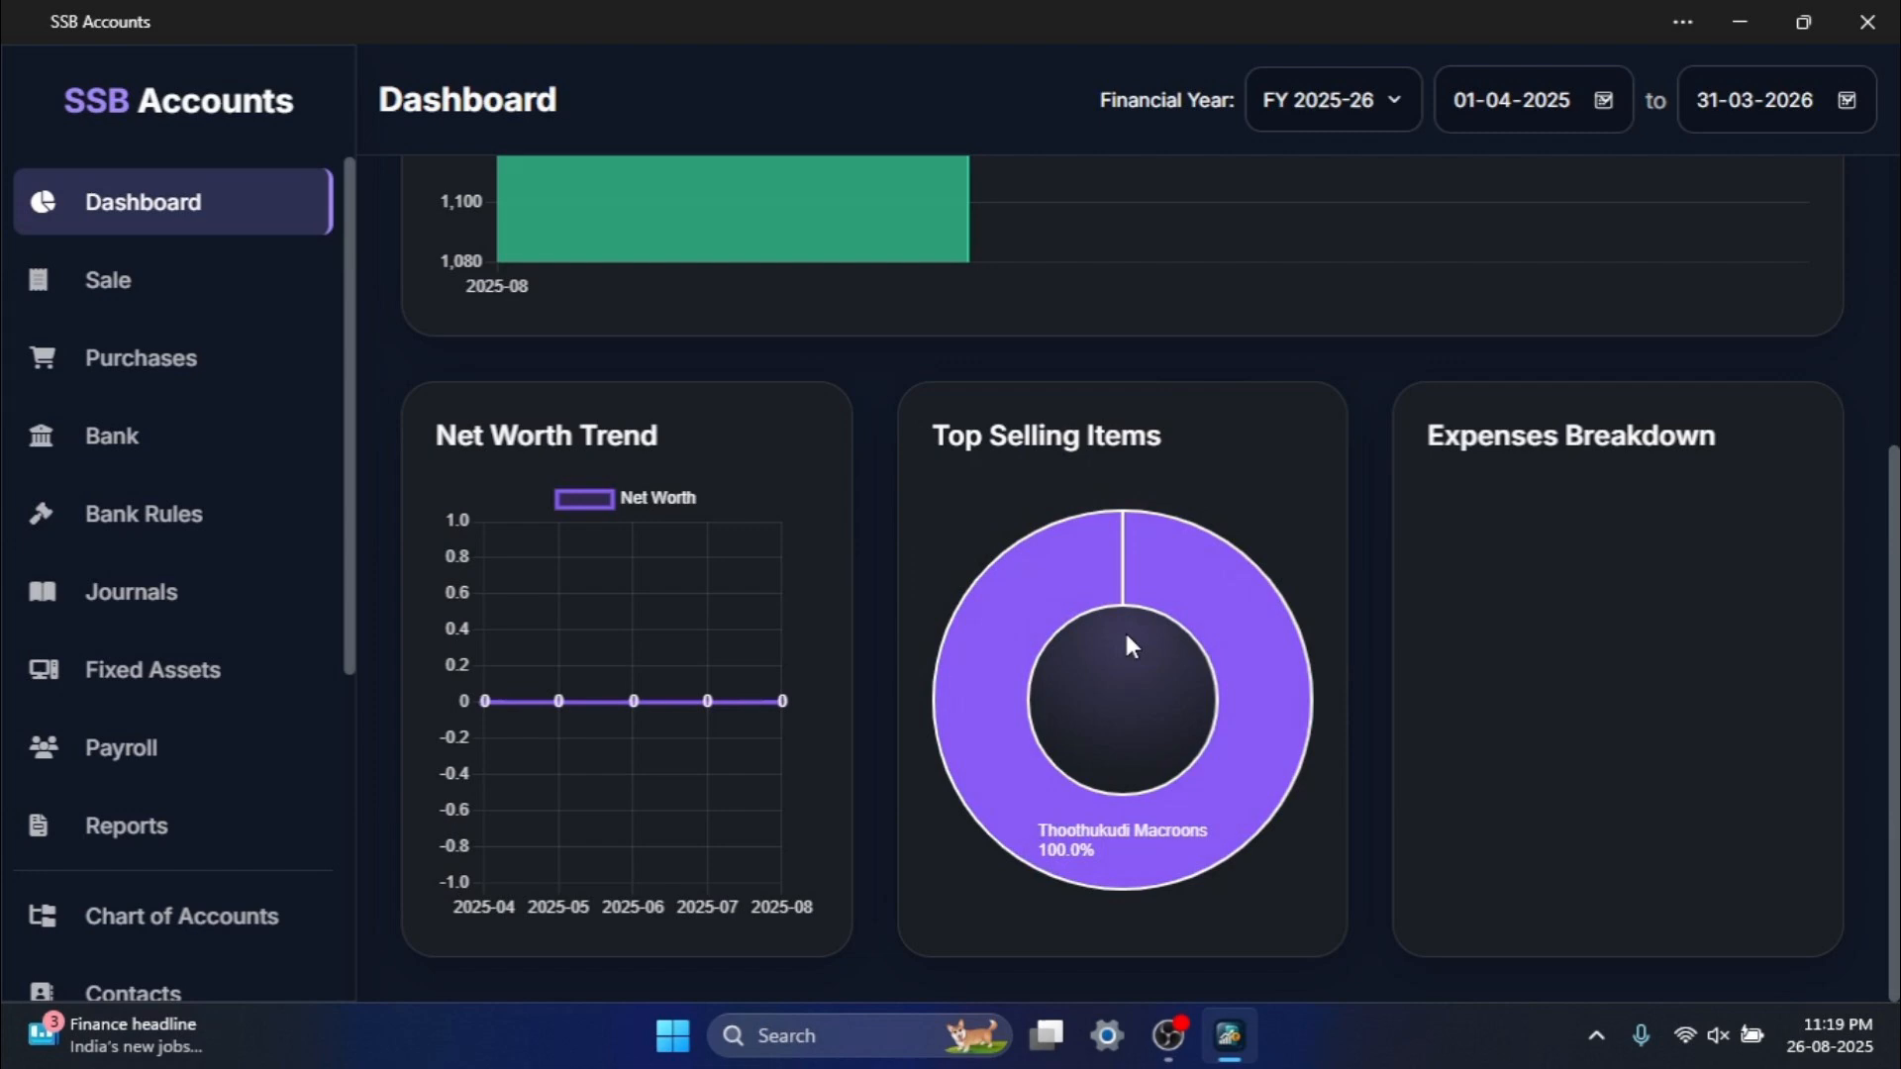
pyautogui.scroll(4, 1126, 635)
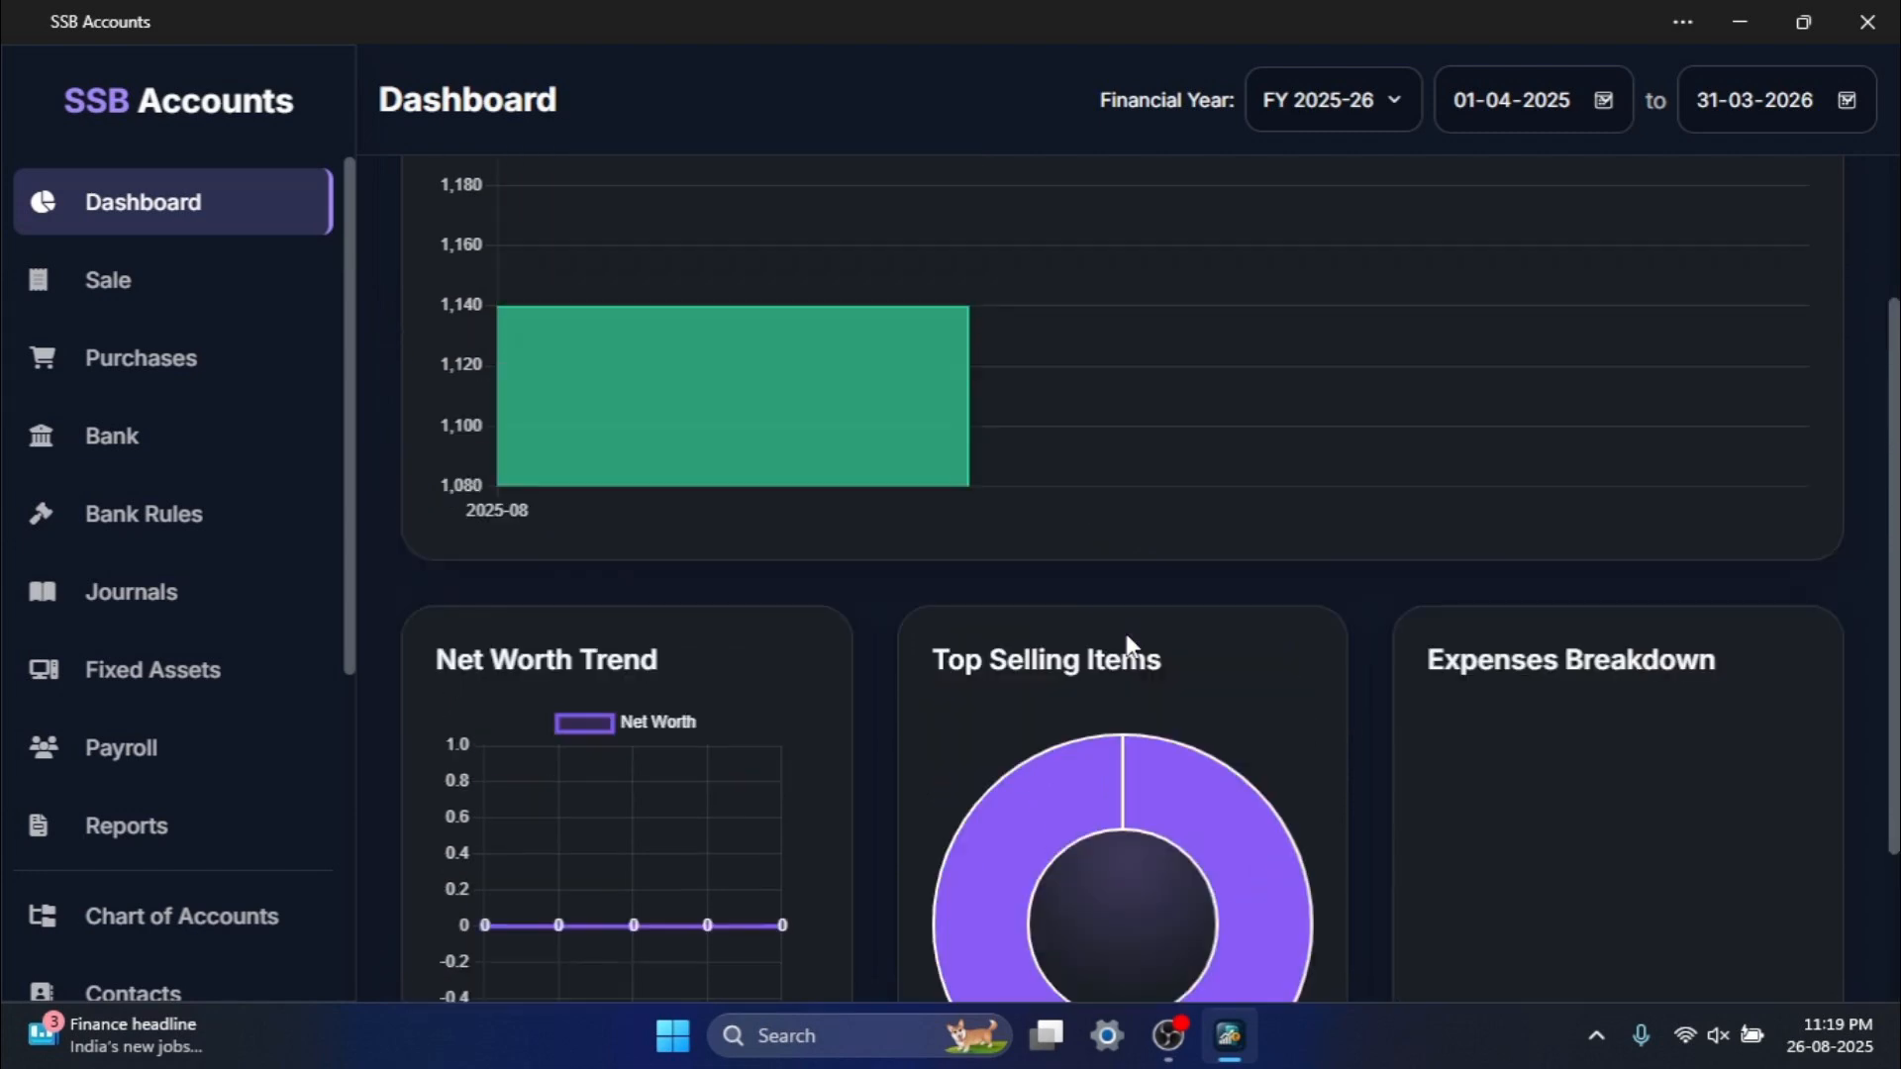